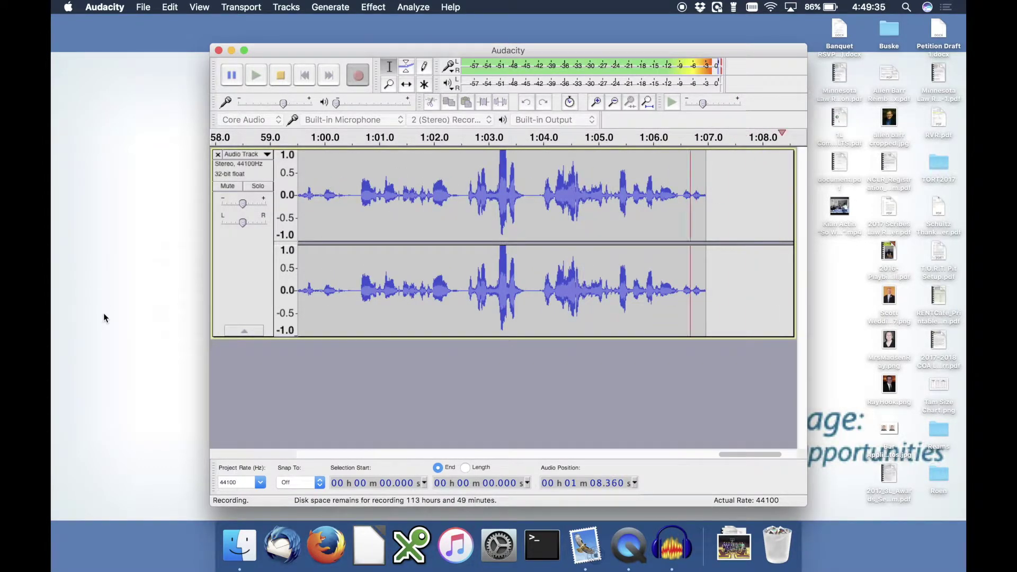
Step: Open Microsoft Word and create a new blank document
key(super+space)
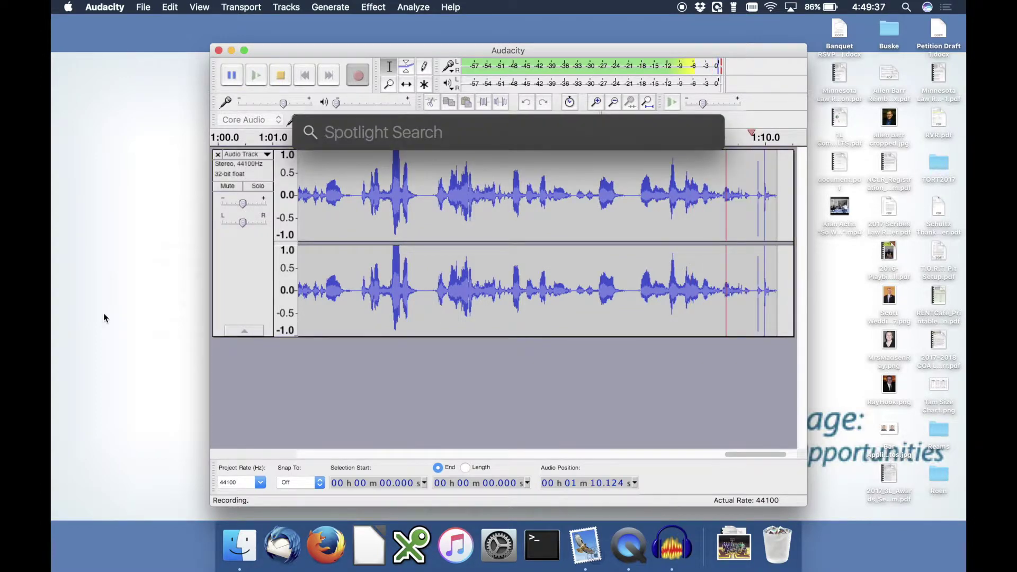
text(word)
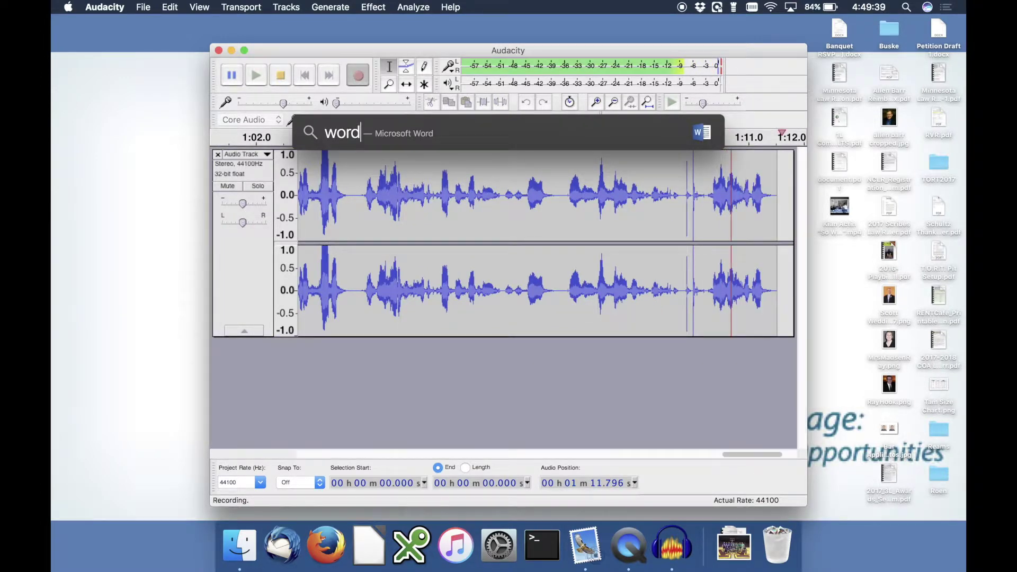
key(Return)
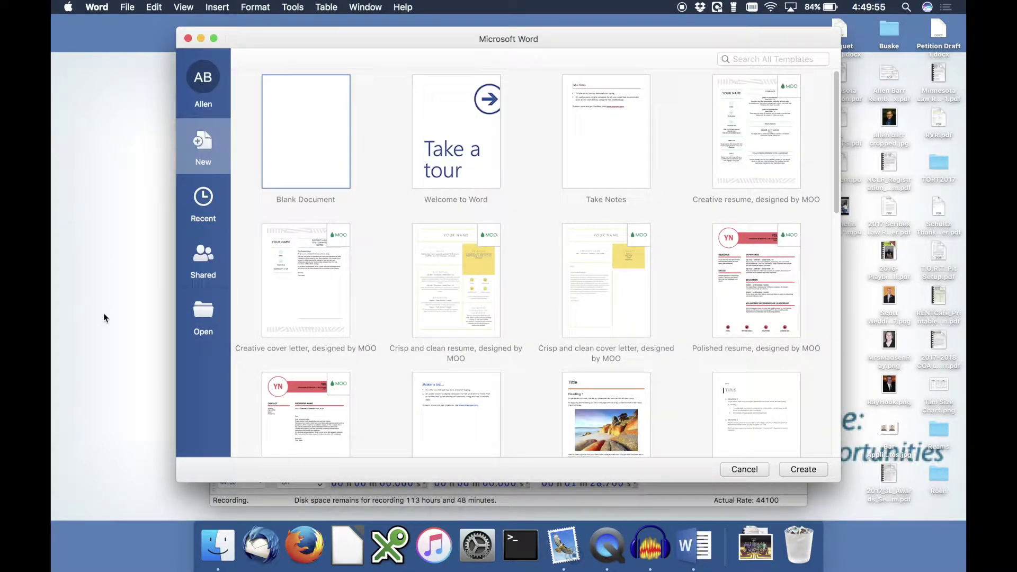
double_click(284, 164)
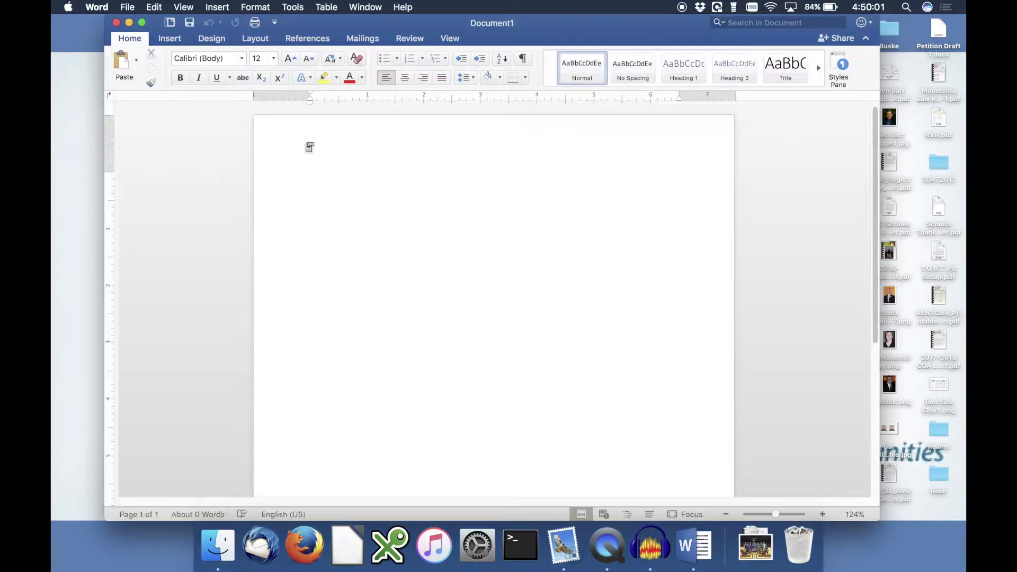
Step: Save the document as "Petition Draft" in Word format in Dropbox's Education > Law School > Journal Petition folder
click(133, 8)
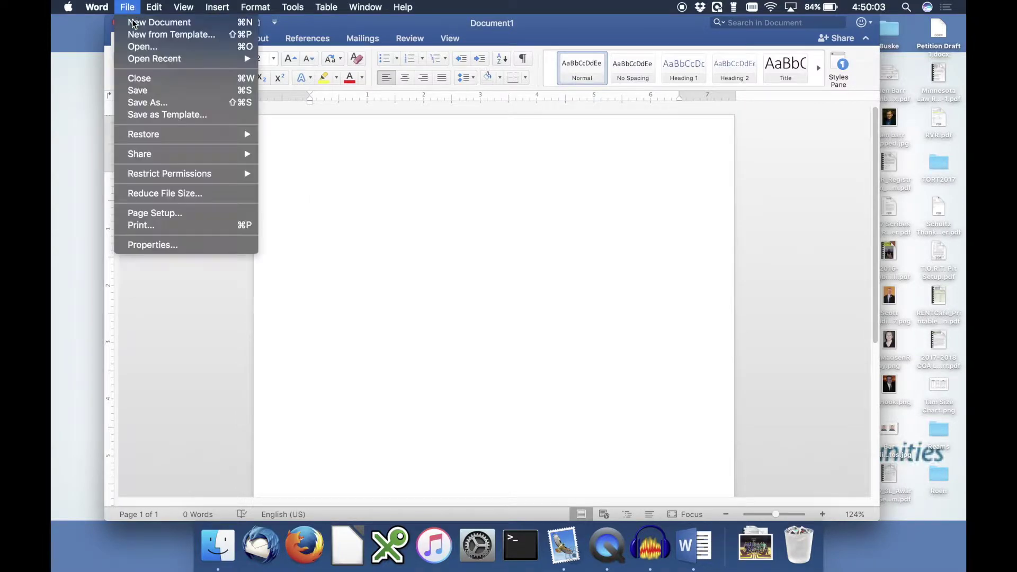
click(163, 103)
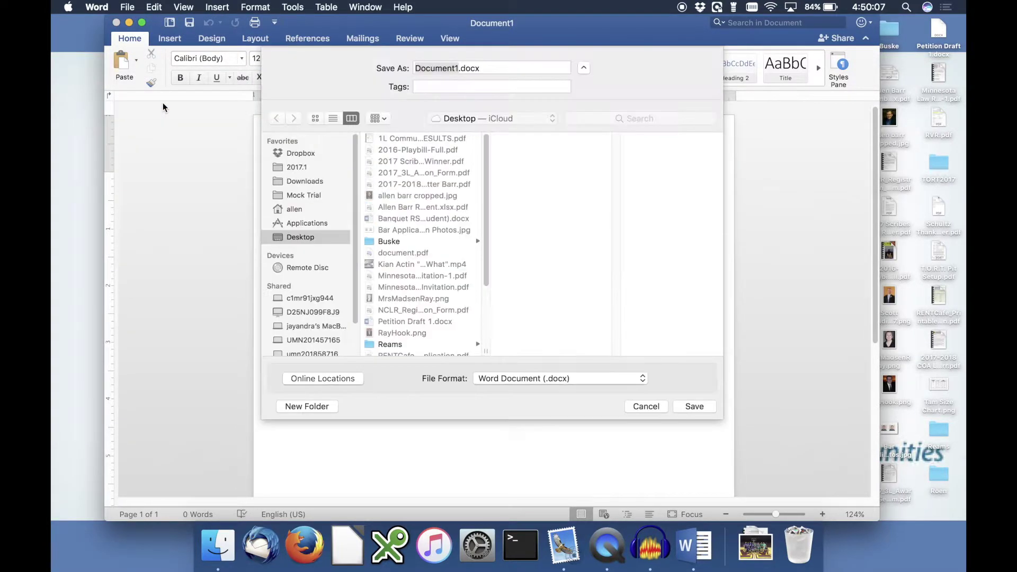
click(307, 155)
scroll(405, 280, down, 1)
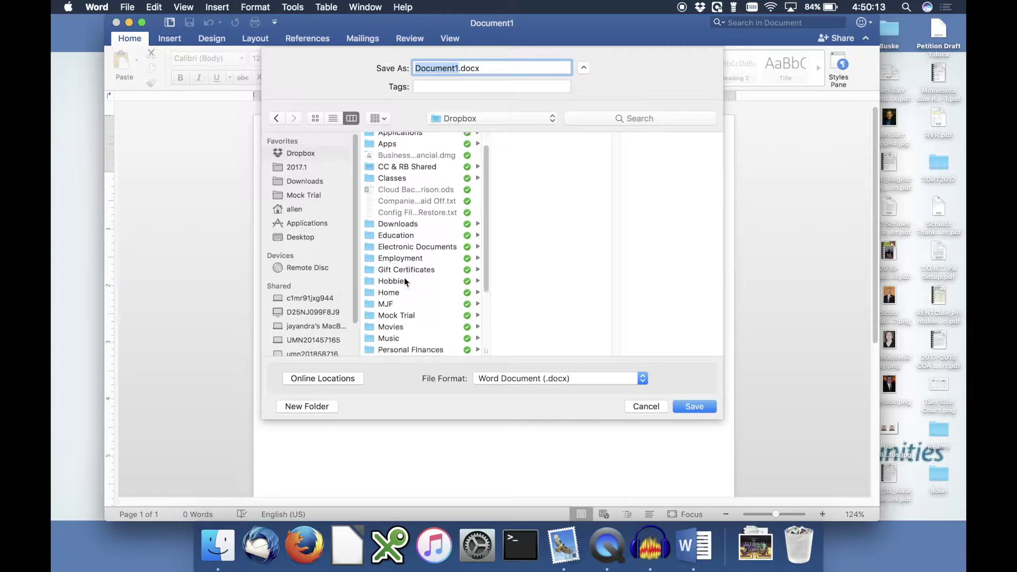
click(427, 235)
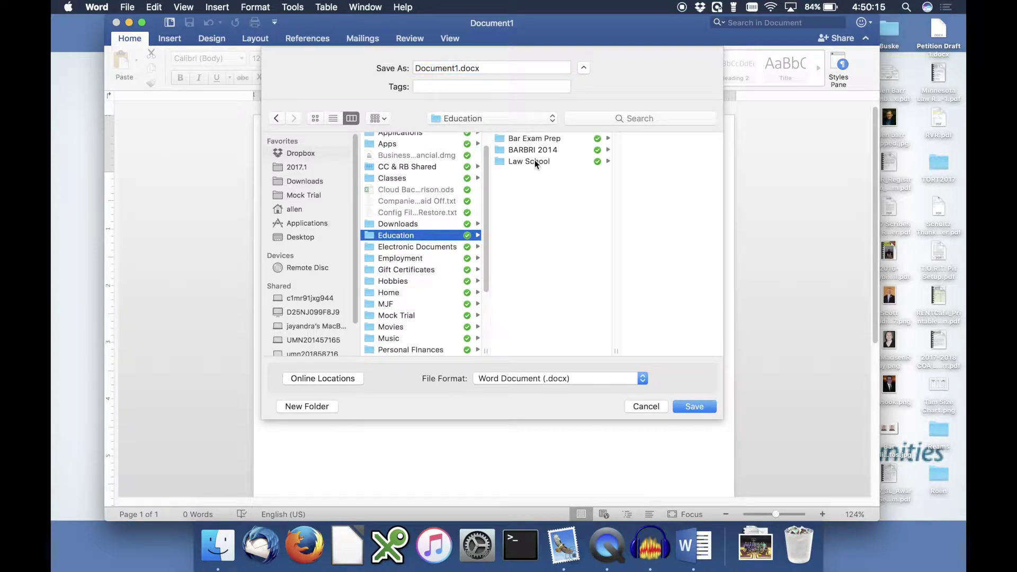
click(535, 160)
click(631, 173)
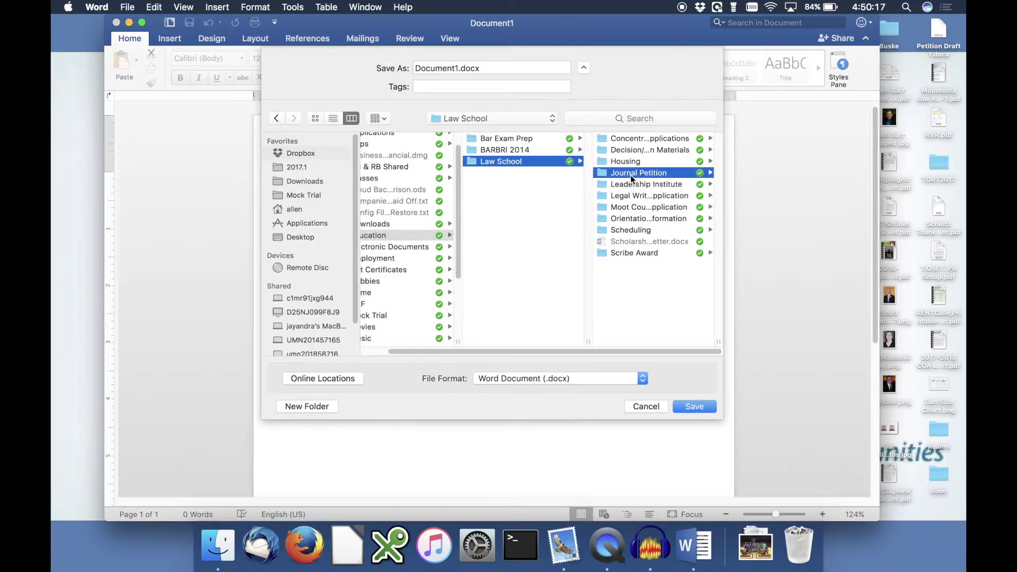
double_click(455, 67)
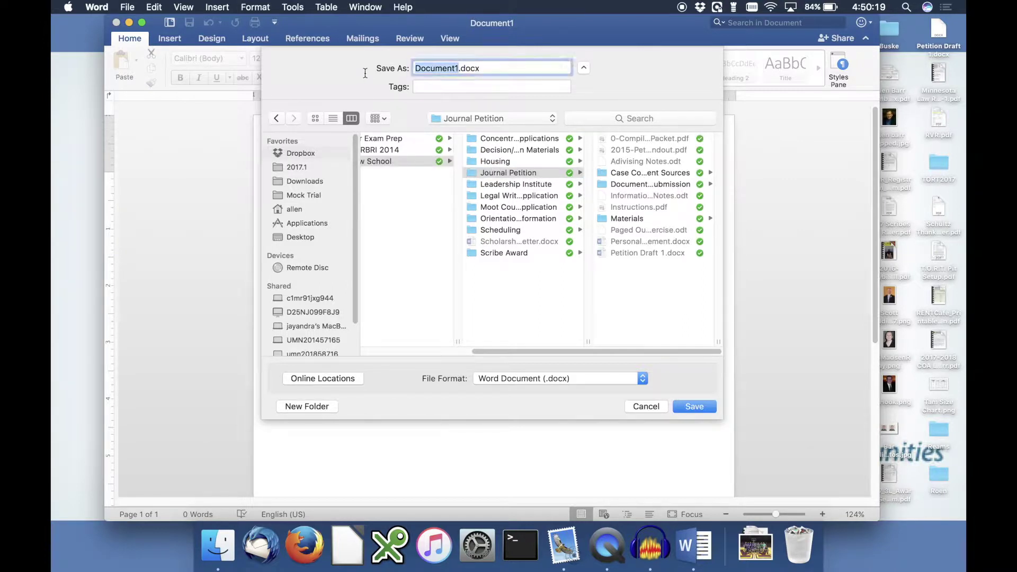
text(Petition )
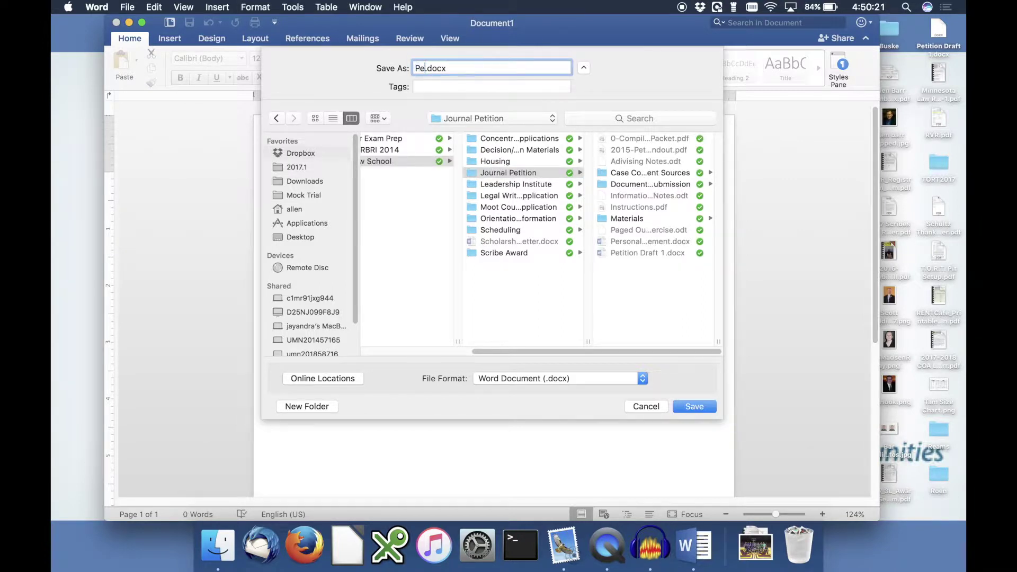
text(Draft)
click(694, 406)
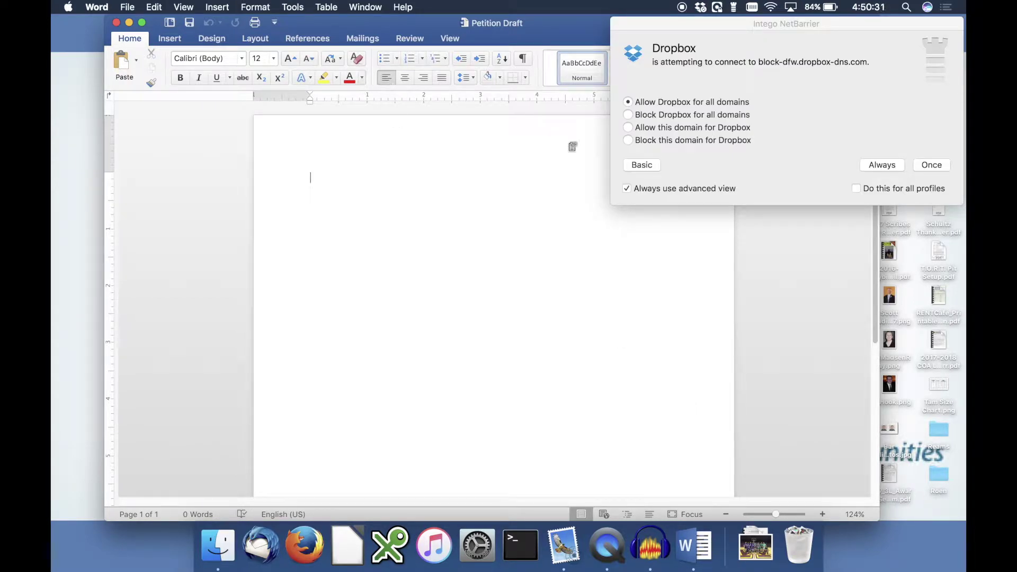
Step: In the NetBarrier alert, always allow this domain for Dropbox and apply the rule to all profiles
click(712, 129)
click(712, 129)
click(867, 190)
click(882, 166)
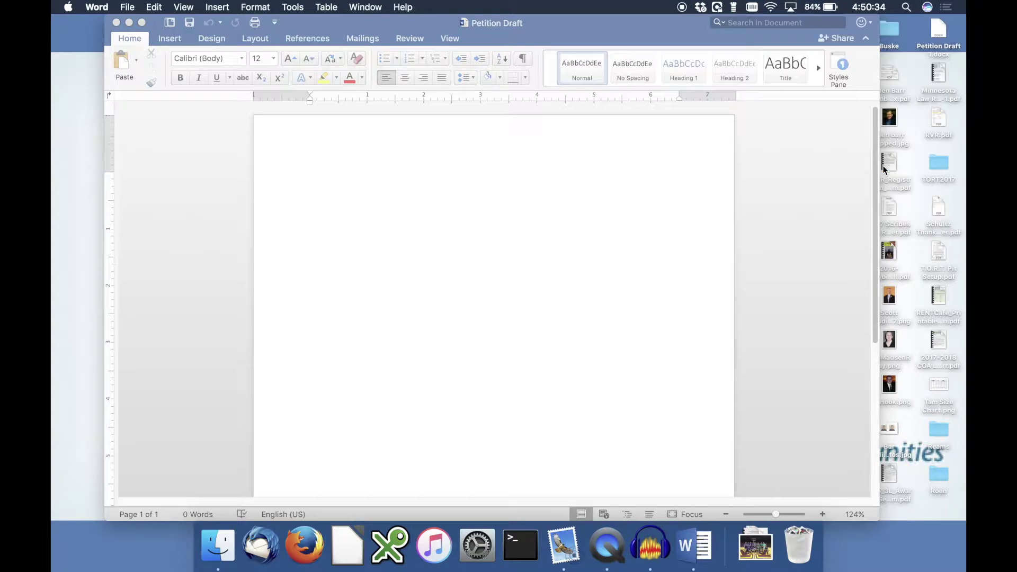
click(180, 6)
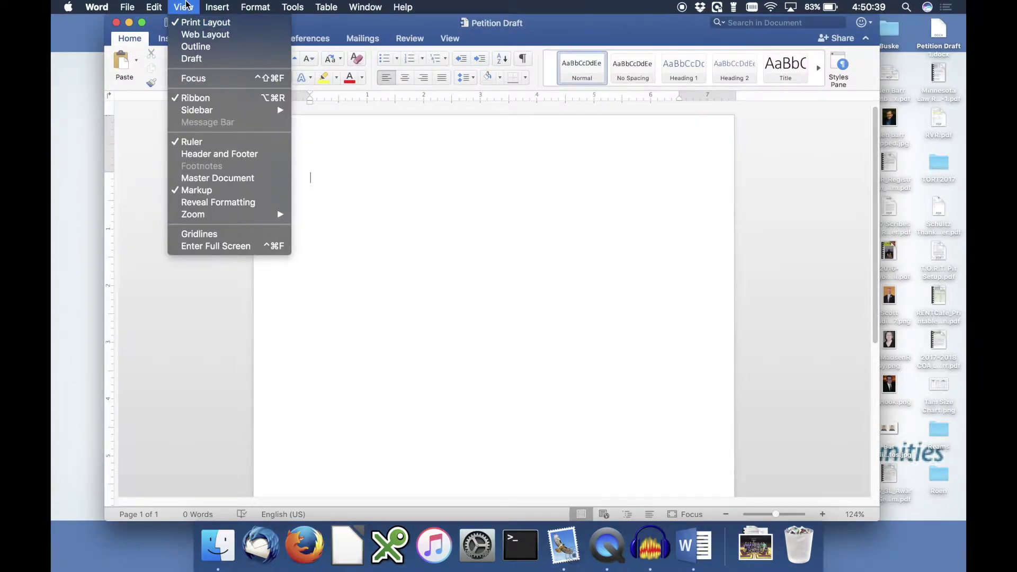
click(185, 4)
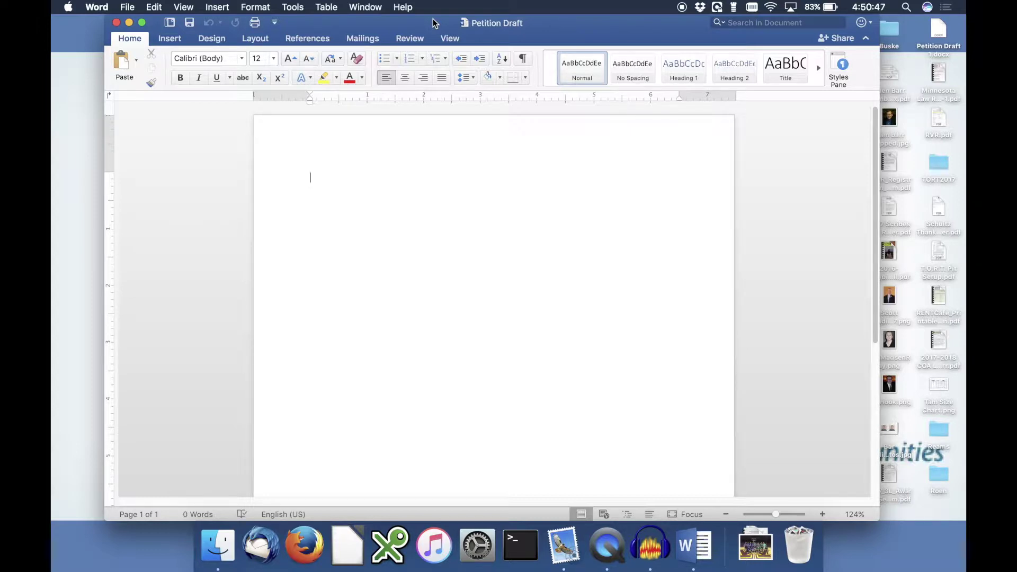
Step: Set the whole document's font to Times New Roman and its line spacing to 2.0
key(super+a)
click(232, 59)
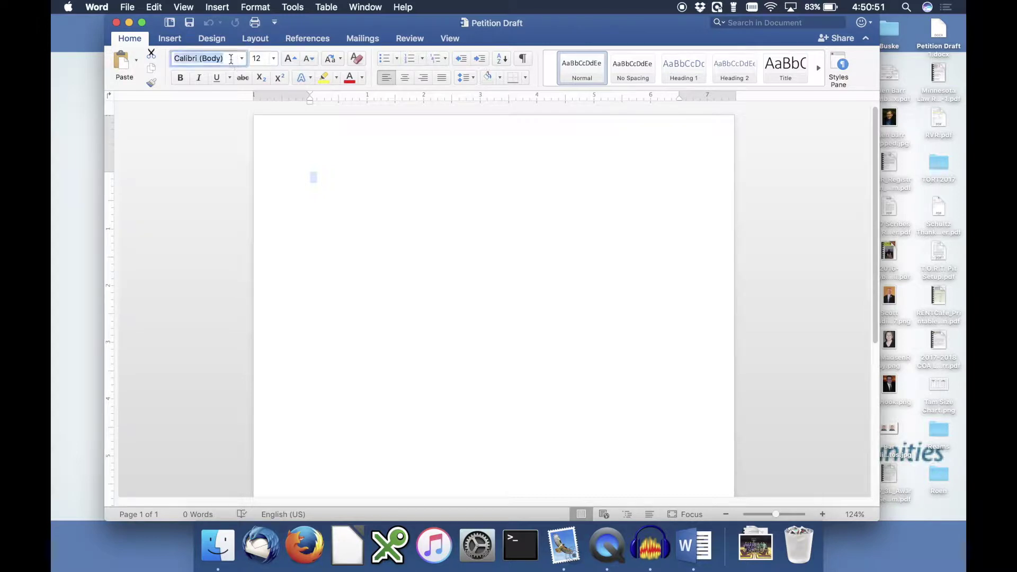
text(Times New Ro...)
key(Return)
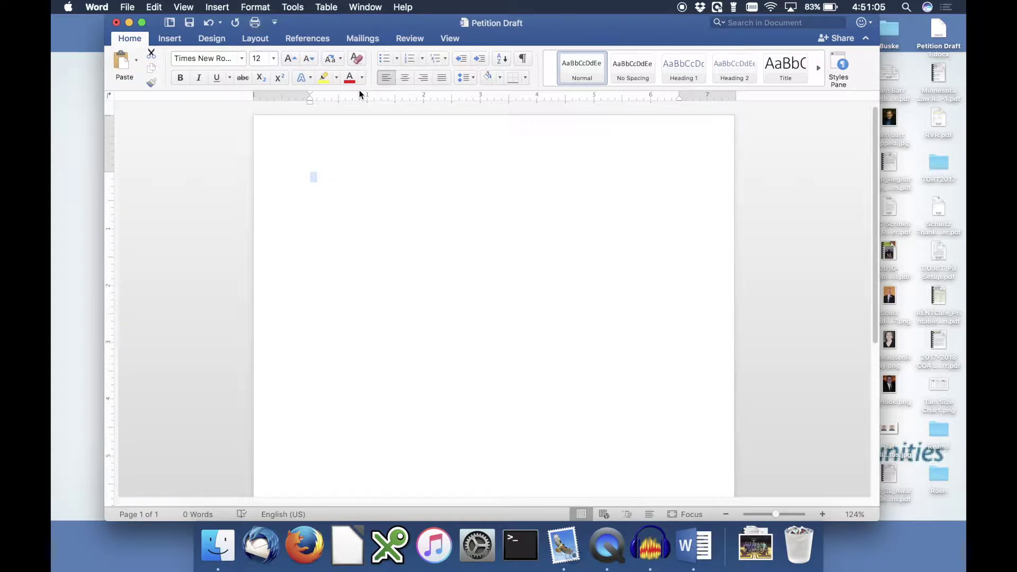
click(468, 78)
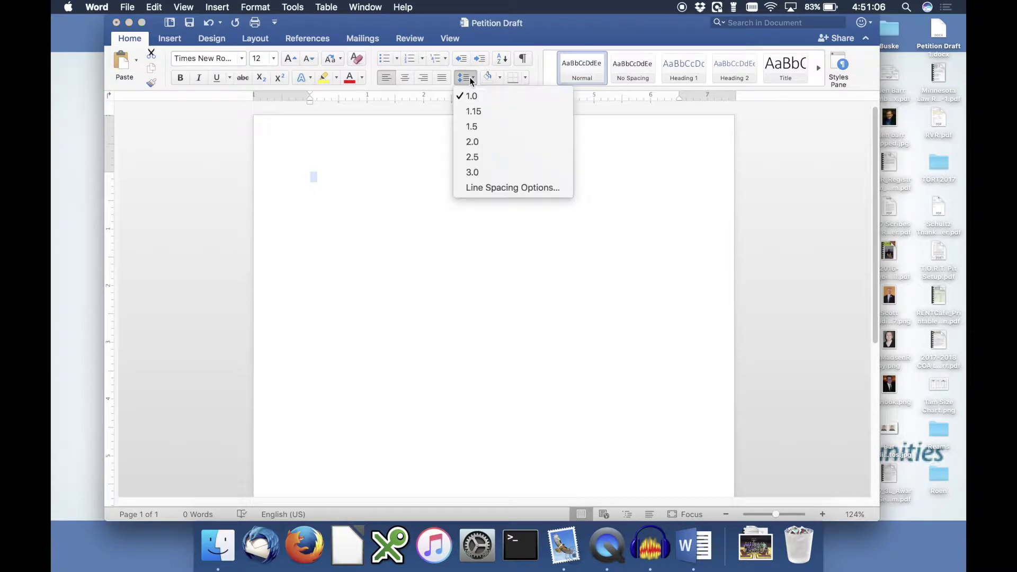
click(473, 141)
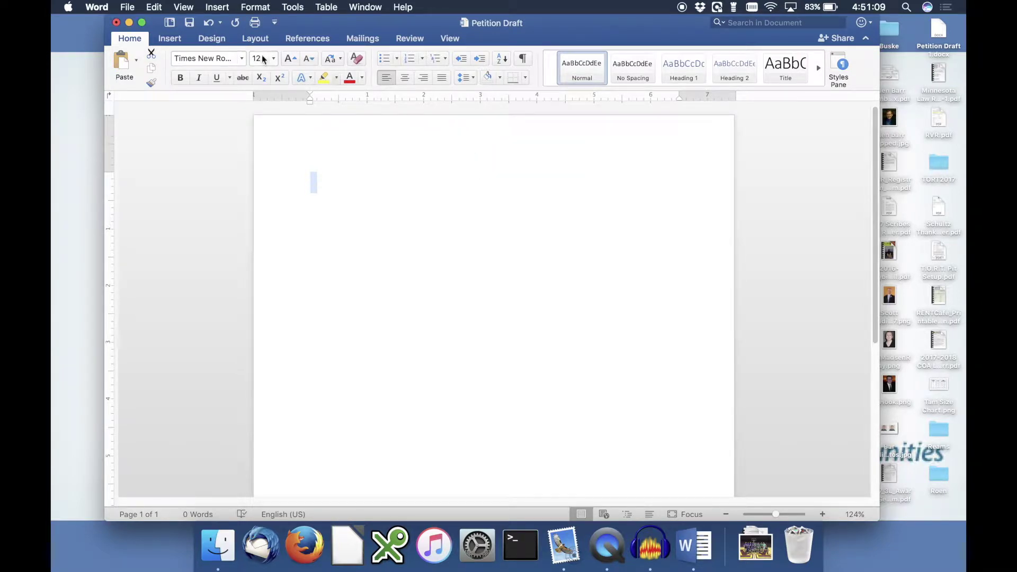
Step: Review the paragraph's indentation and spacing settings and accept them
click(259, 10)
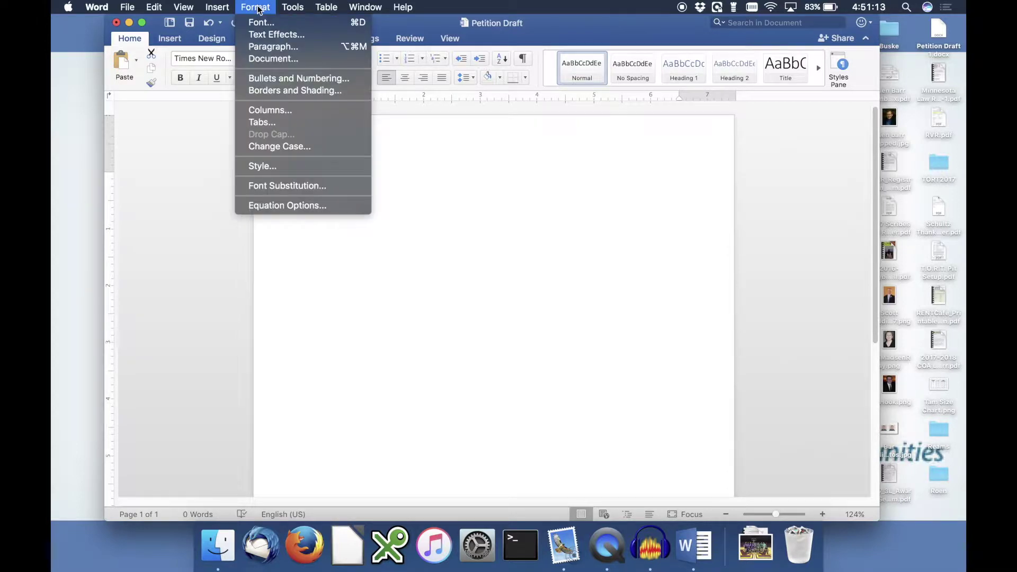
click(259, 47)
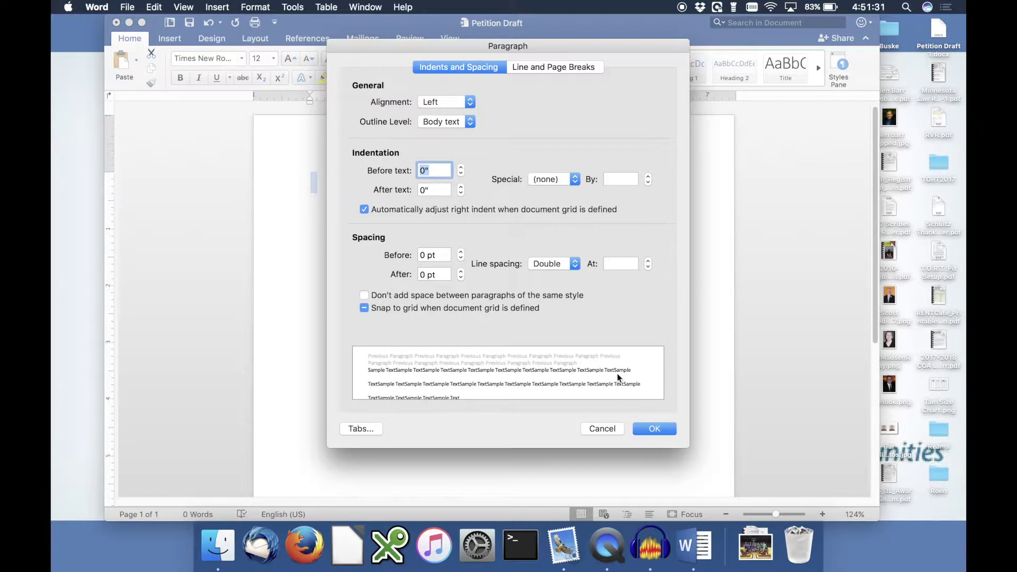
click(644, 429)
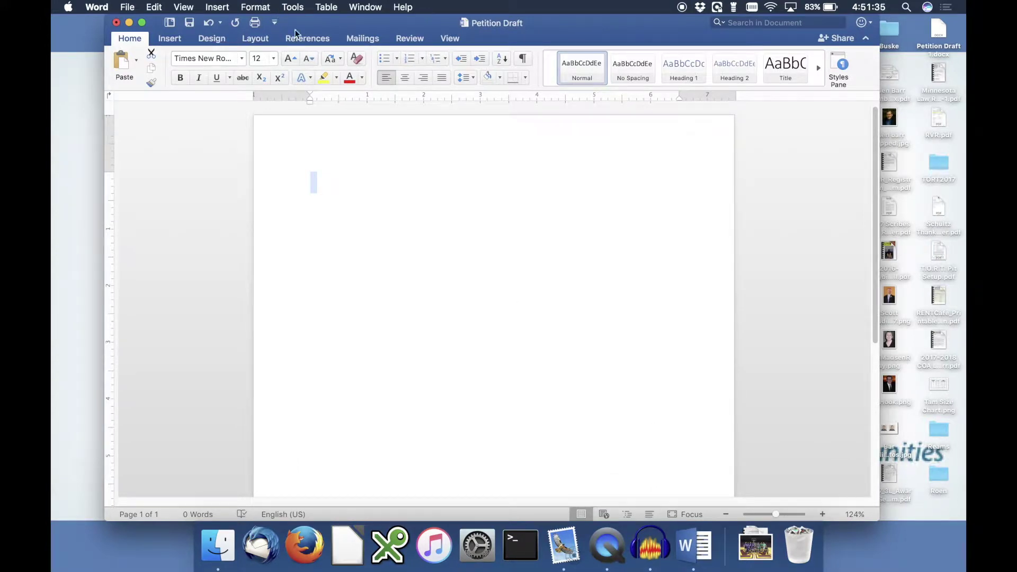
Step: Check the top, bottom, left, right and gutter margins for the whole document and accept them
click(256, 5)
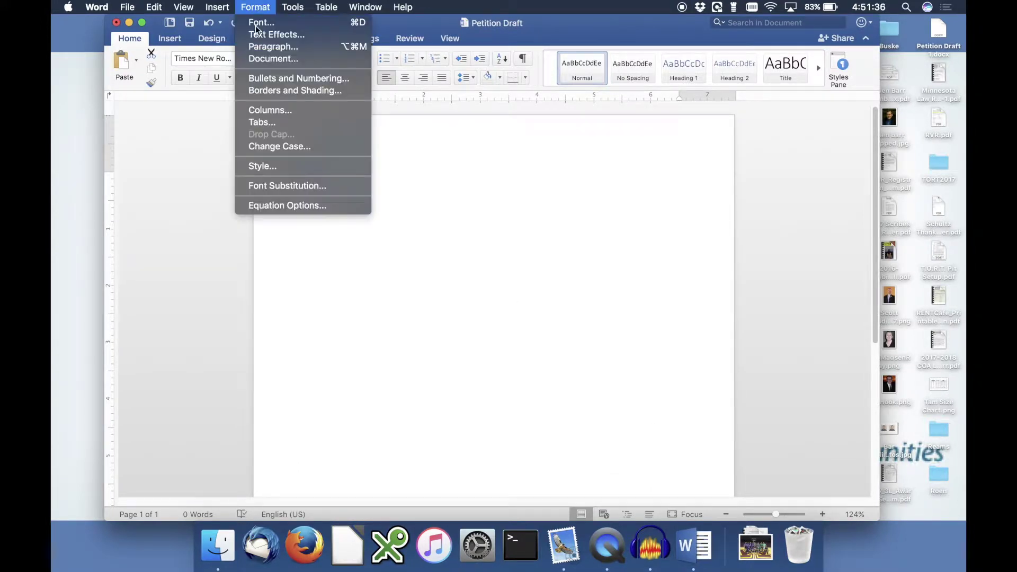
click(268, 60)
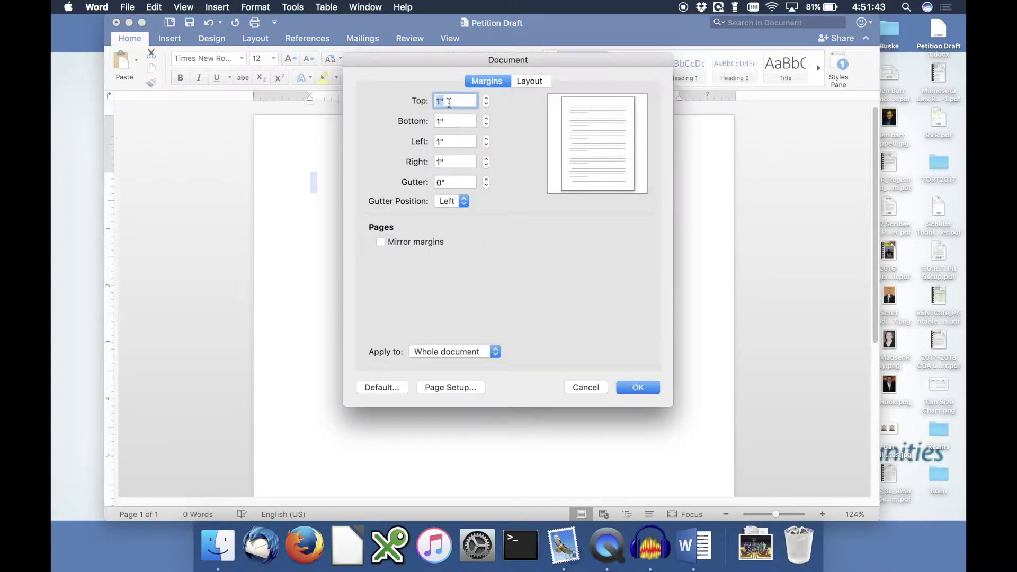
click(447, 121)
click(445, 141)
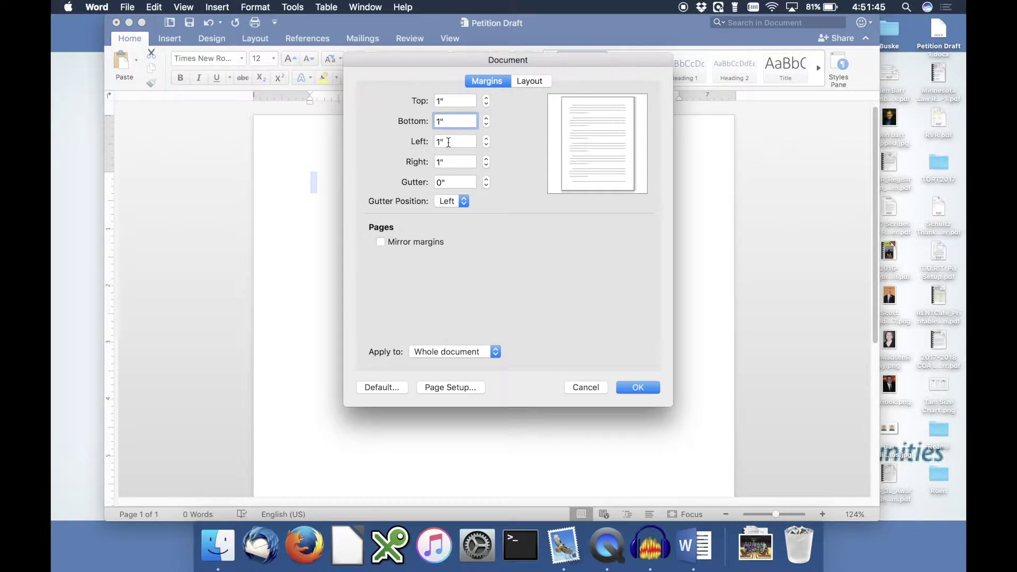
click(452, 162)
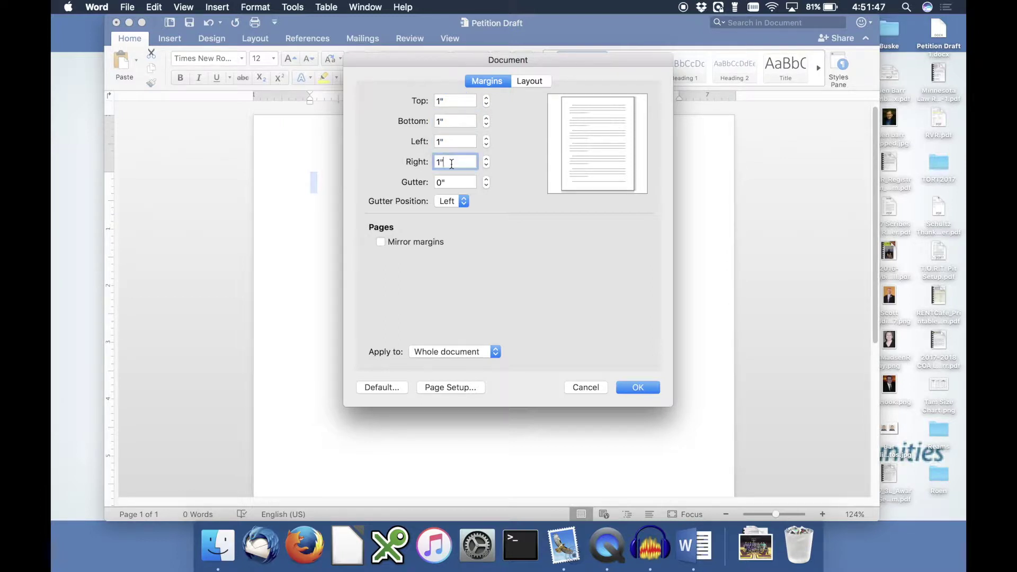
click(450, 182)
click(631, 388)
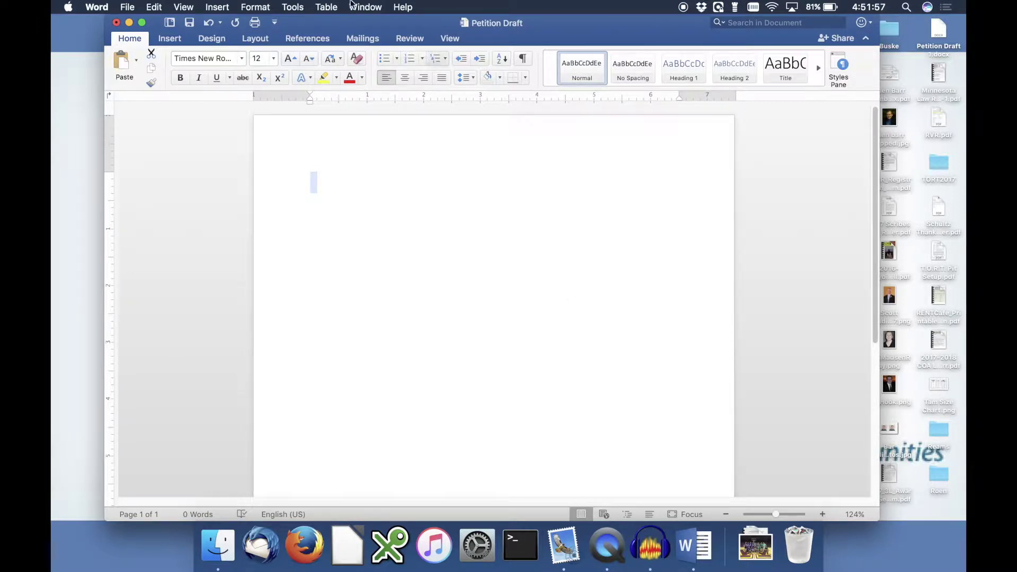
Step: Open the page header and enter "###" in it, aligned right
click(180, 7)
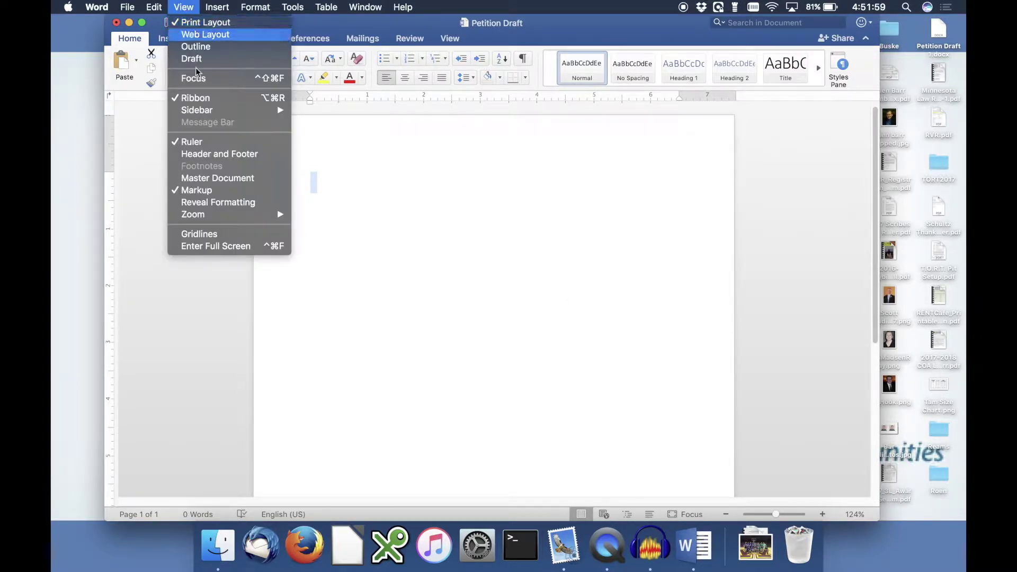
click(212, 154)
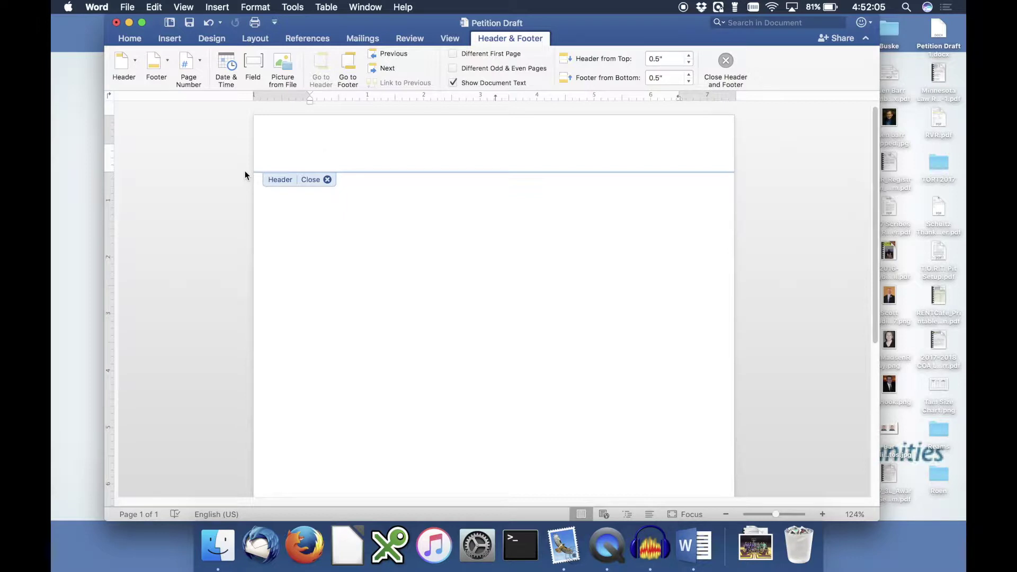
text(###)
key(super+r)
Step: Set the font of all the header text to Times New Roman
key(super+a)
click(130, 39)
click(218, 57)
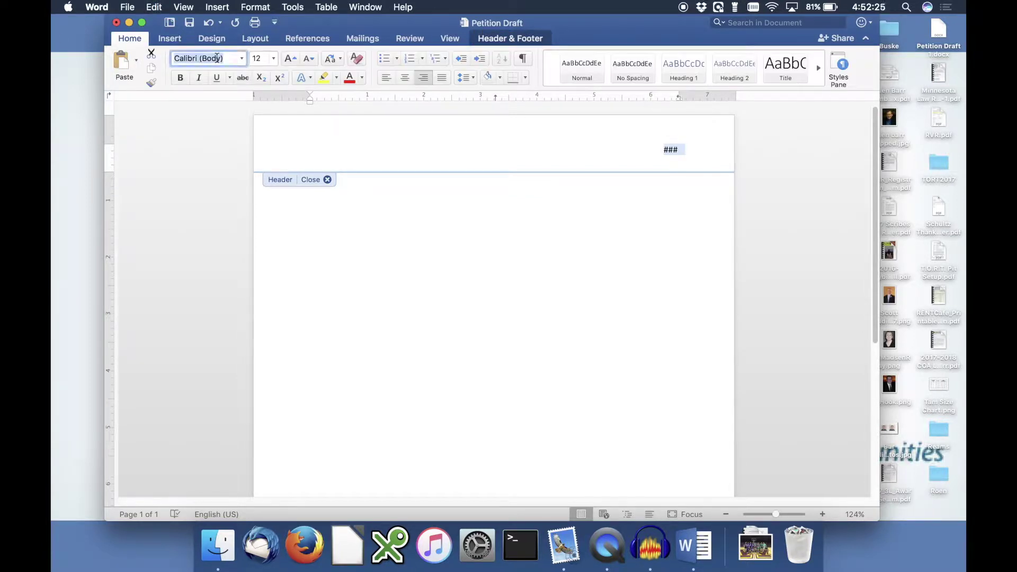
text(Times New Ro...)
key(Return)
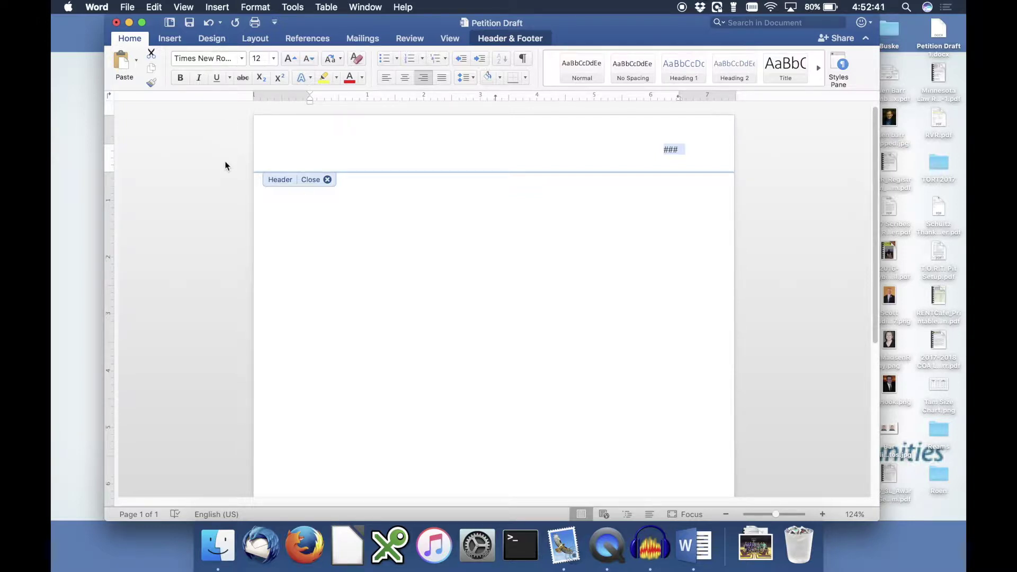
scroll(245, 361, down, 5)
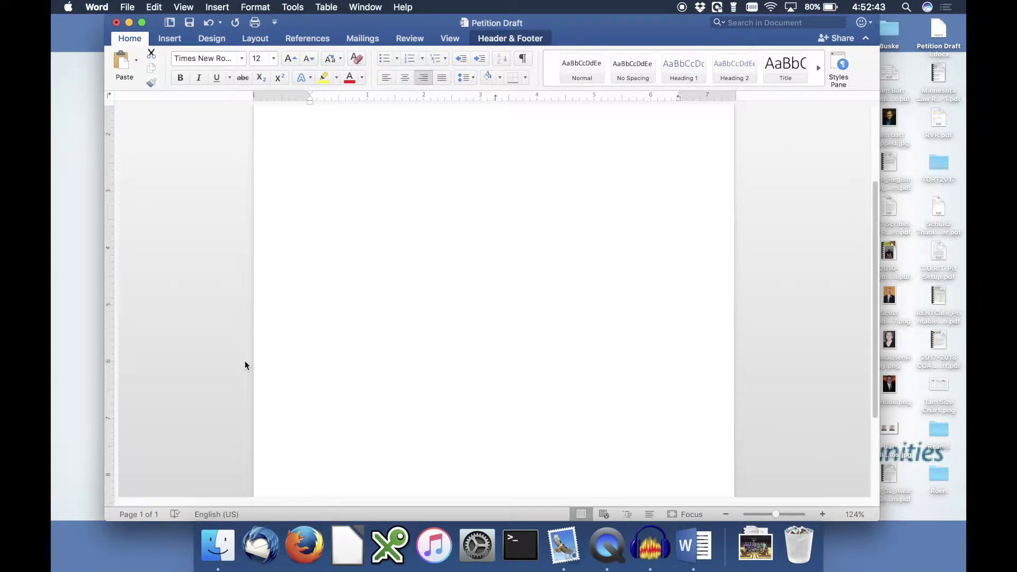
scroll(245, 361, up, 5)
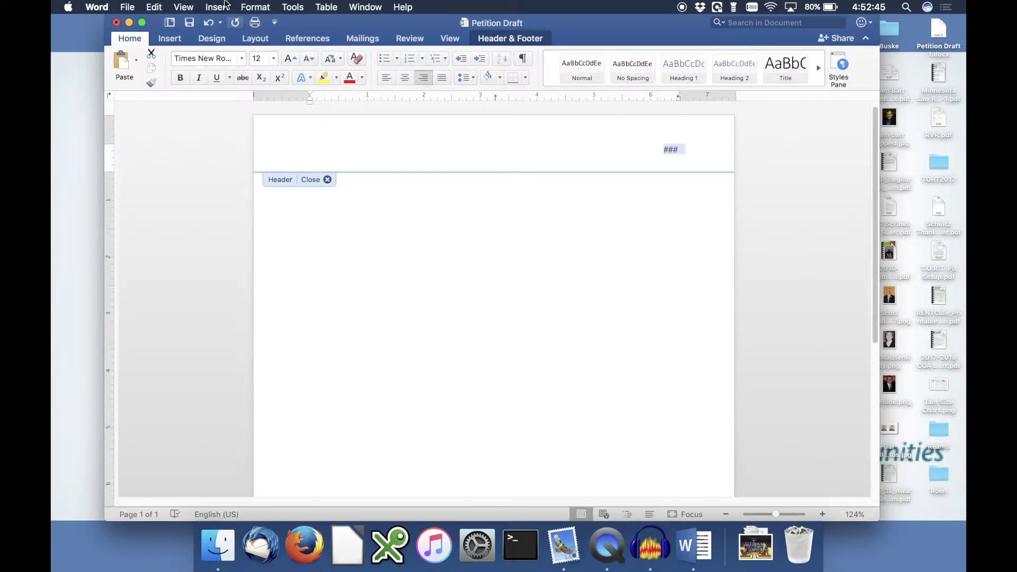
click(185, 7)
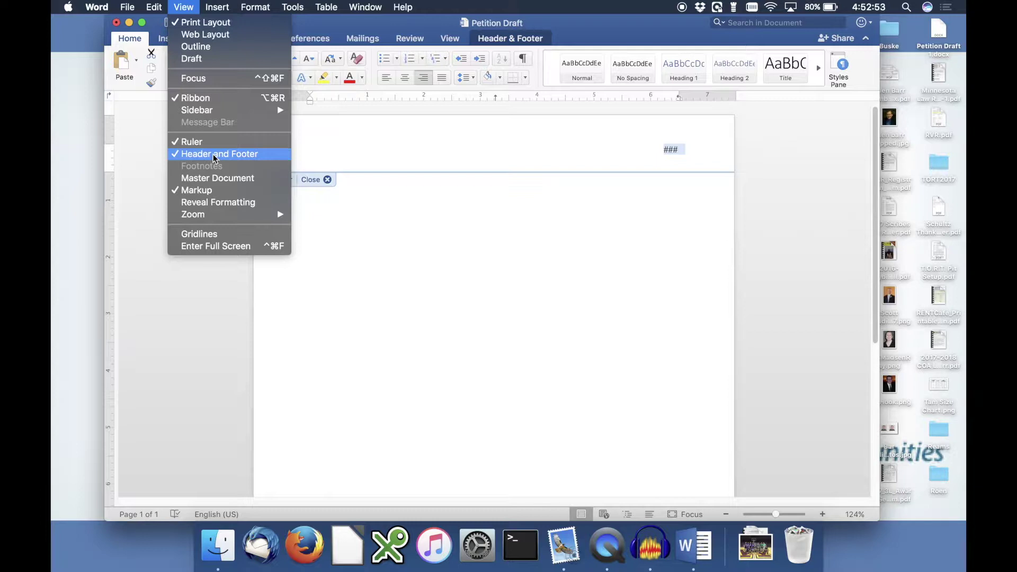
click(180, 9)
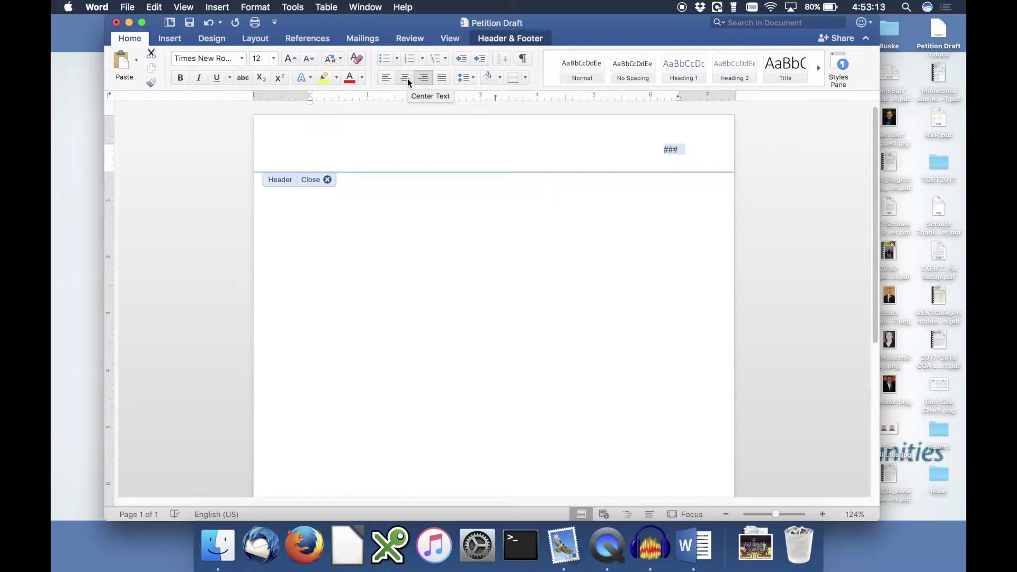
Step: Close the header and insert page numbers in the footer with centered alignment, shown on the first page too
click(327, 180)
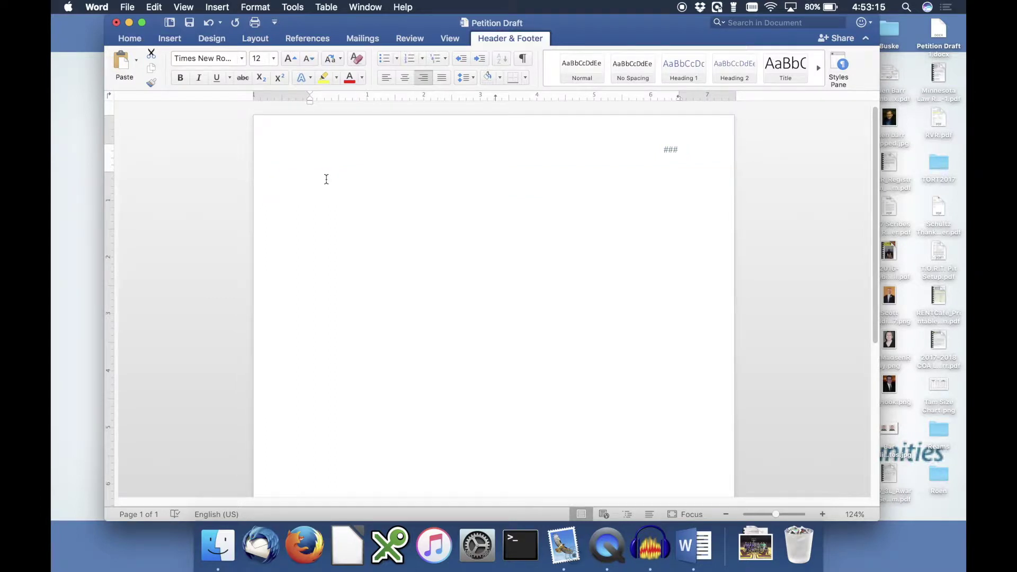
click(225, 11)
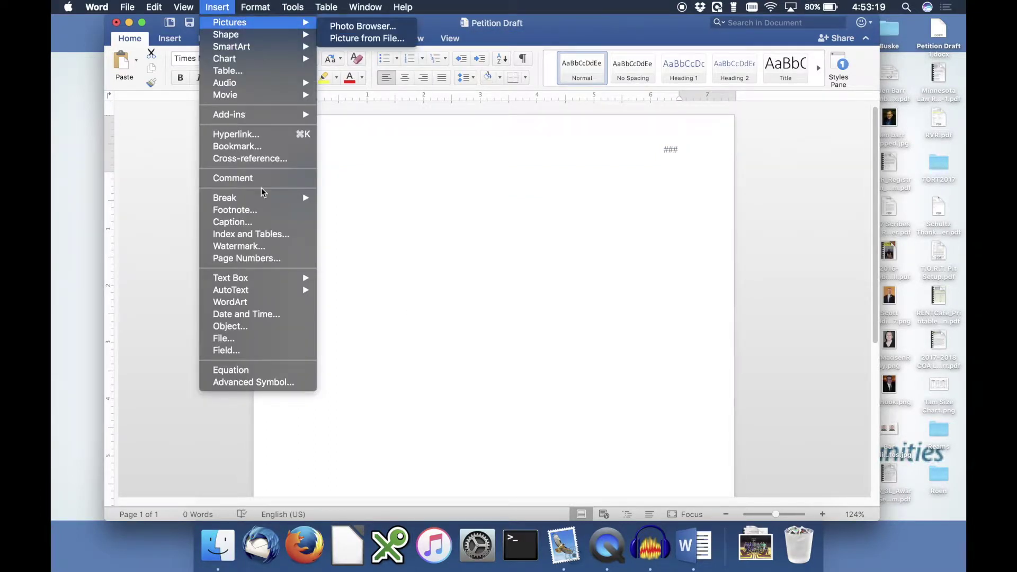
click(244, 257)
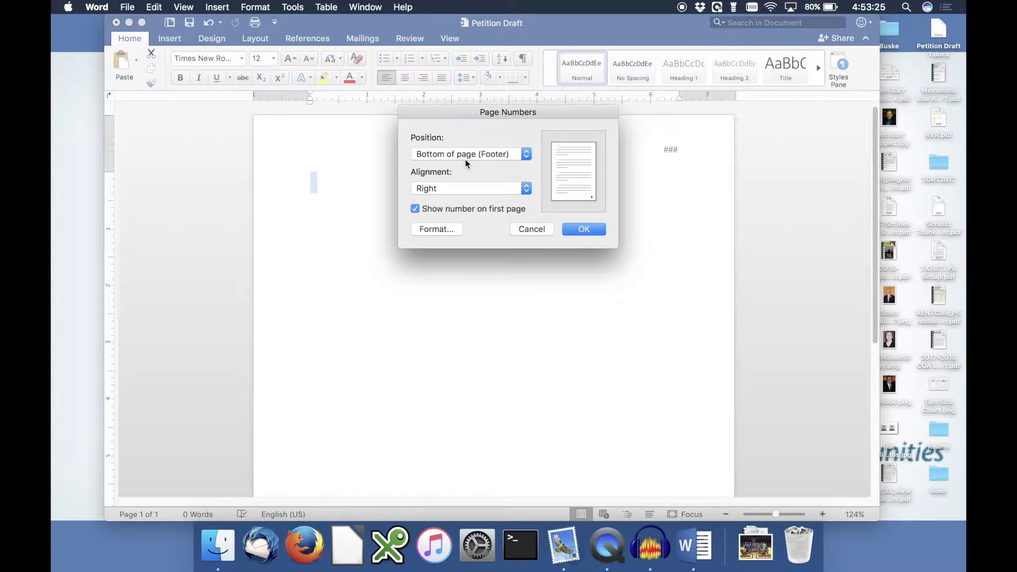
click(464, 186)
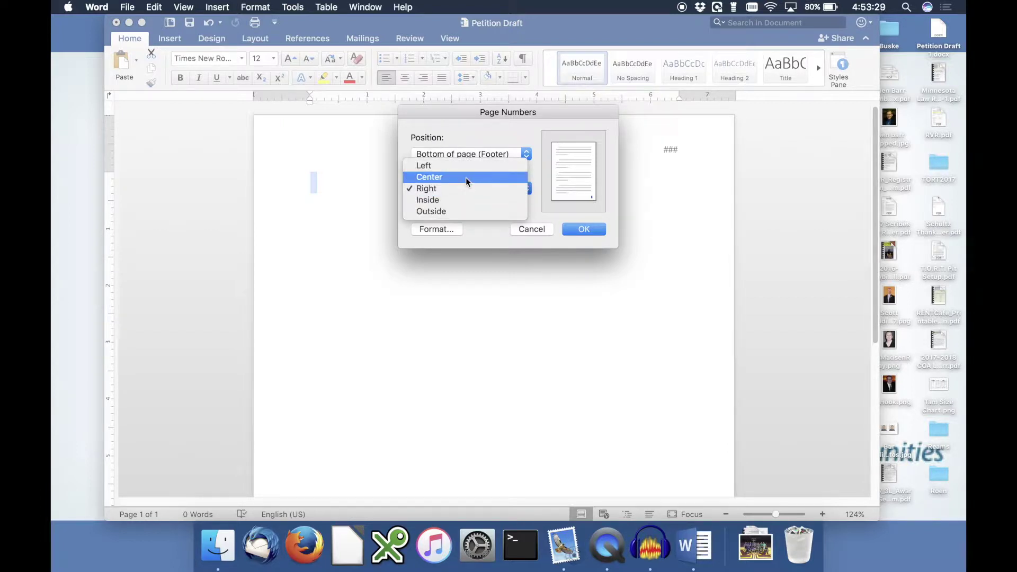
click(465, 177)
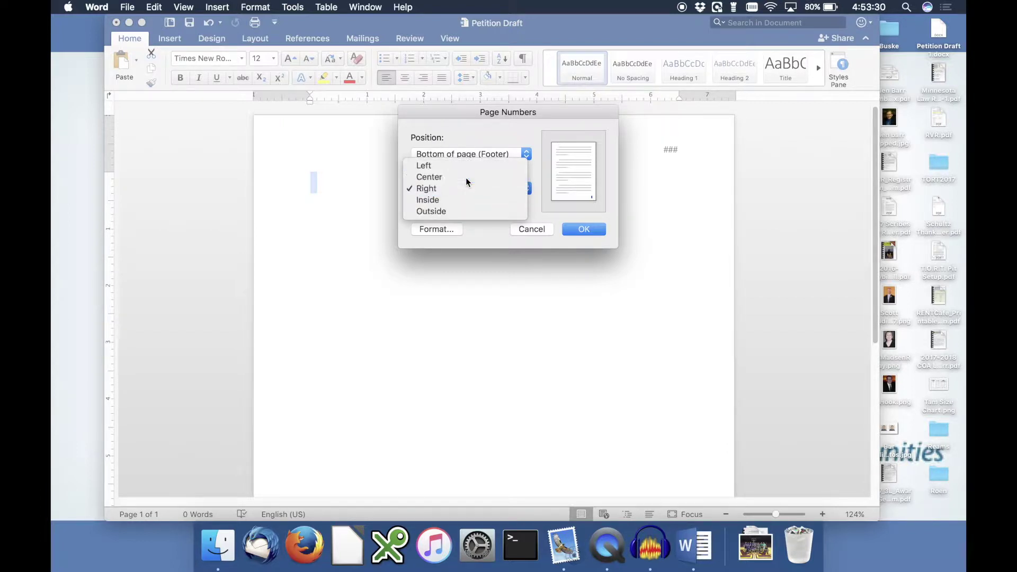
click(584, 229)
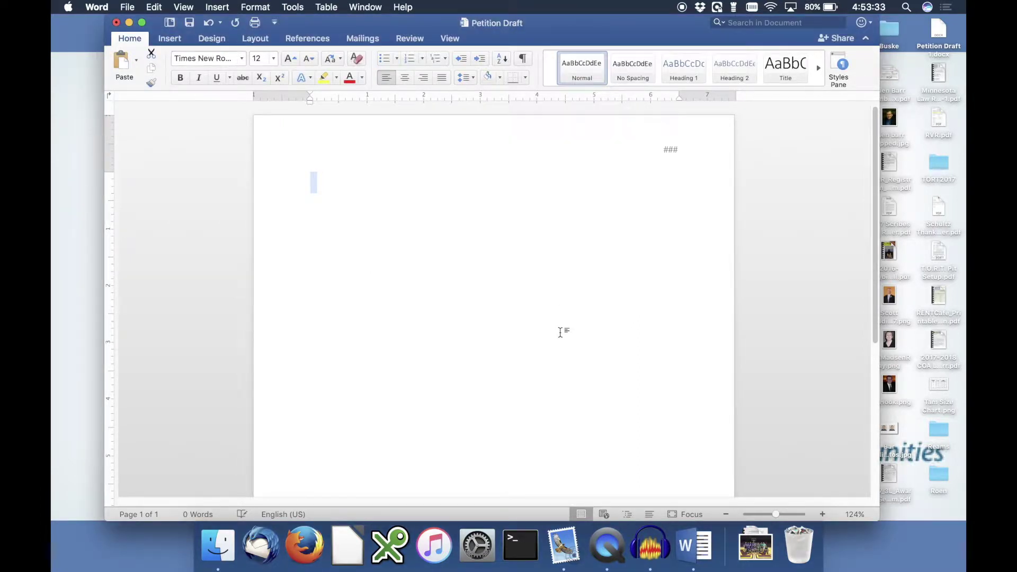
Step: Set the font of all the footer text, including the page number, to Times New Roman and close the footer
scroll(561, 332, down, 5)
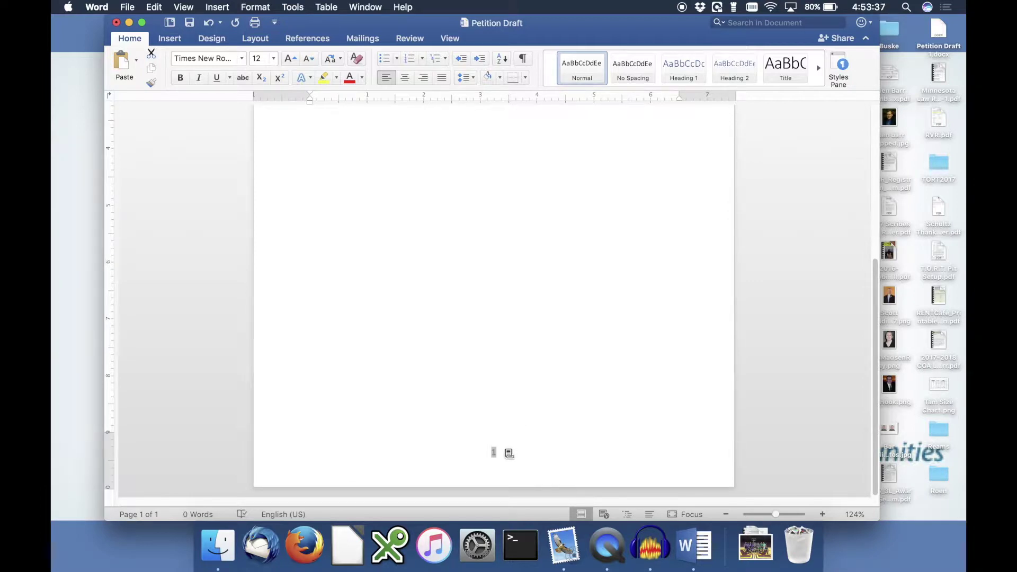
double_click(506, 454)
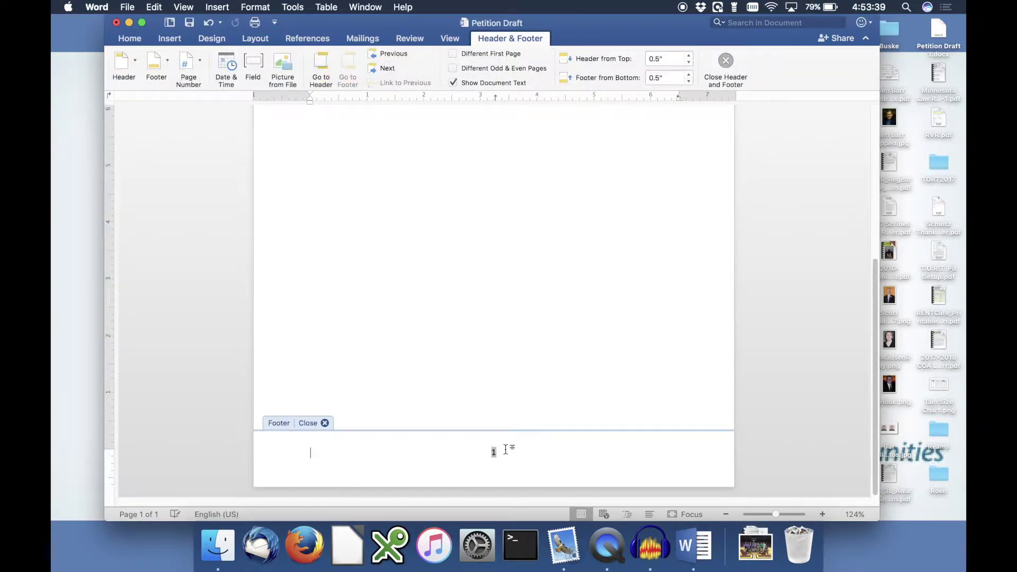
key(super+a)
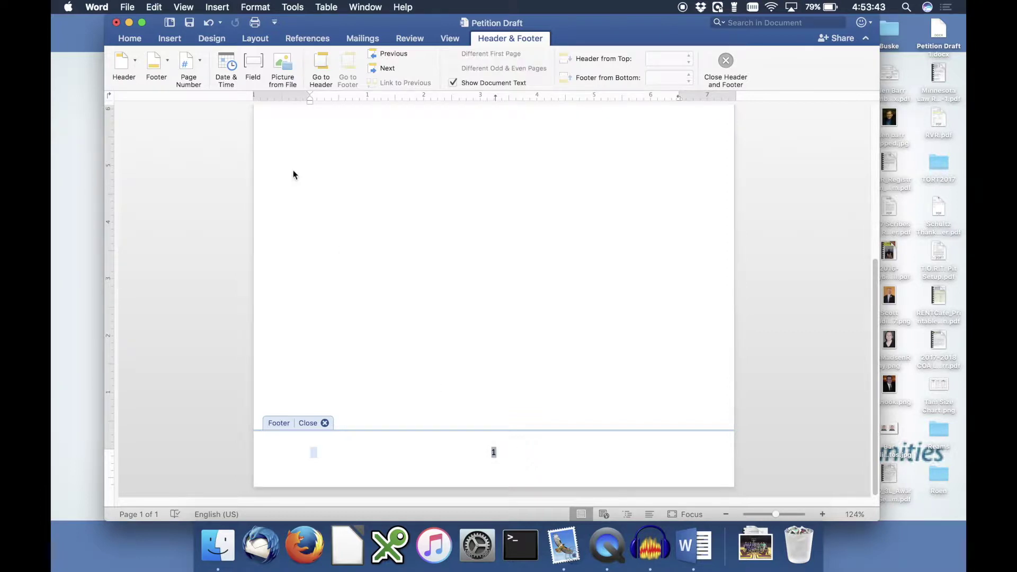
click(129, 36)
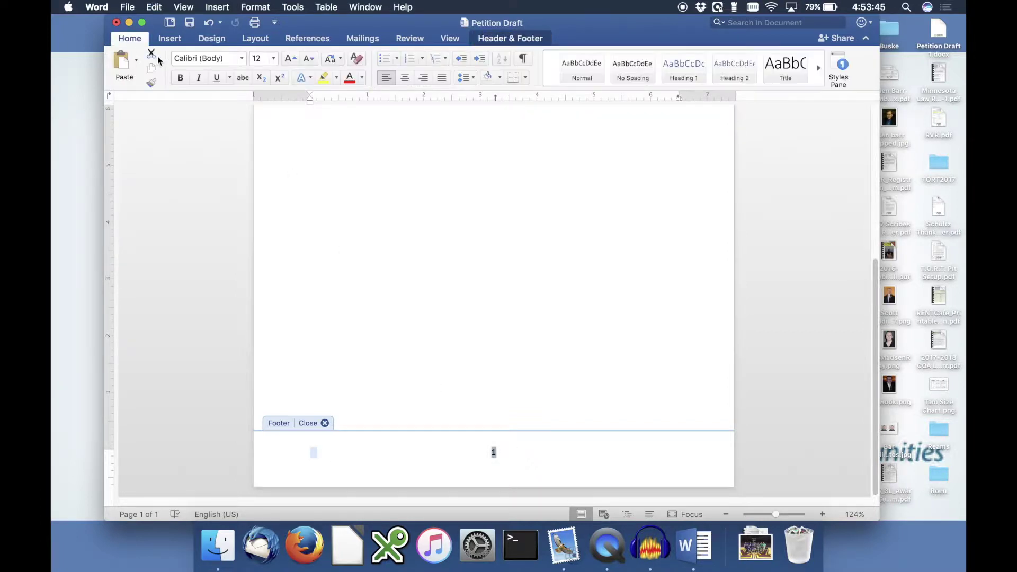
click(212, 57)
text(Times New Roman)
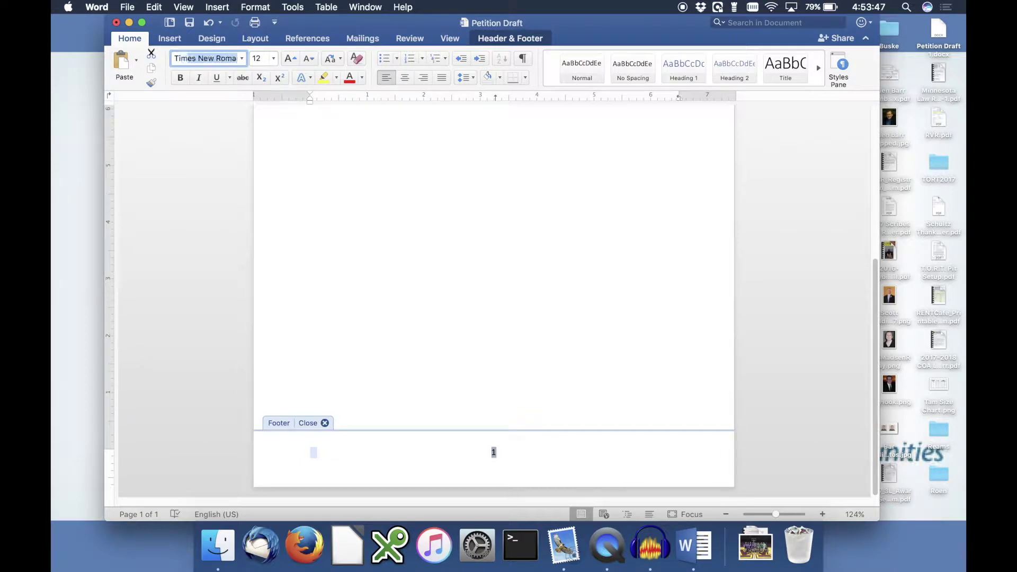
key(Return)
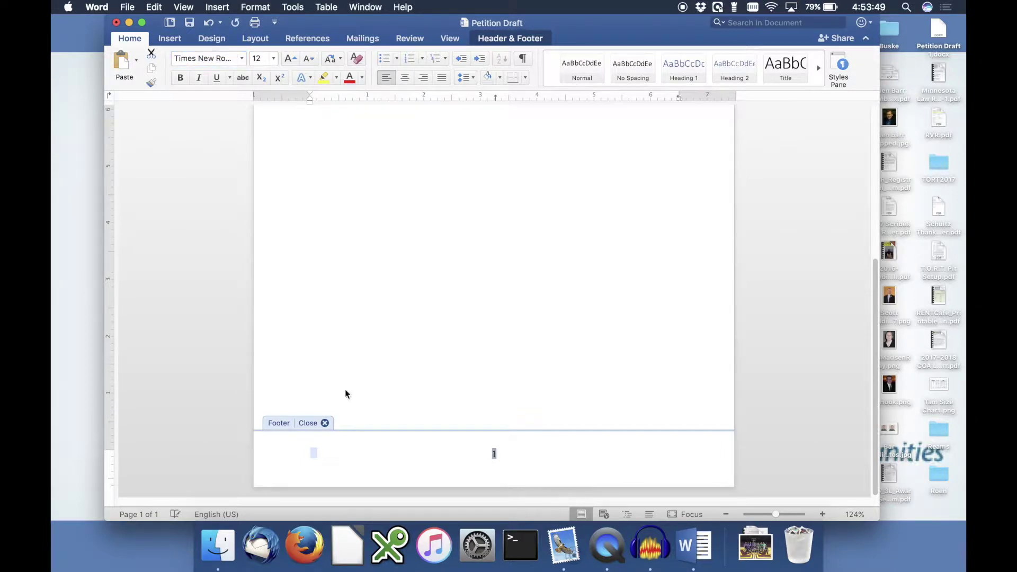
click(325, 423)
Step: Enter the centered title "TITLE ALL CAPS: WITH CASE NAME" on the first line of the document body
double_click(423, 134)
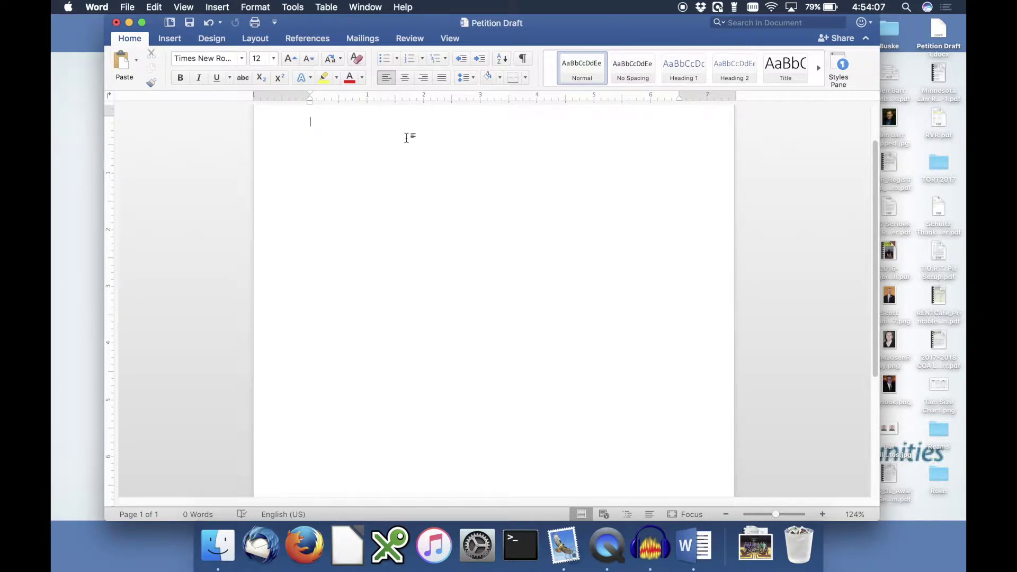
scroll(408, 141, up, 3)
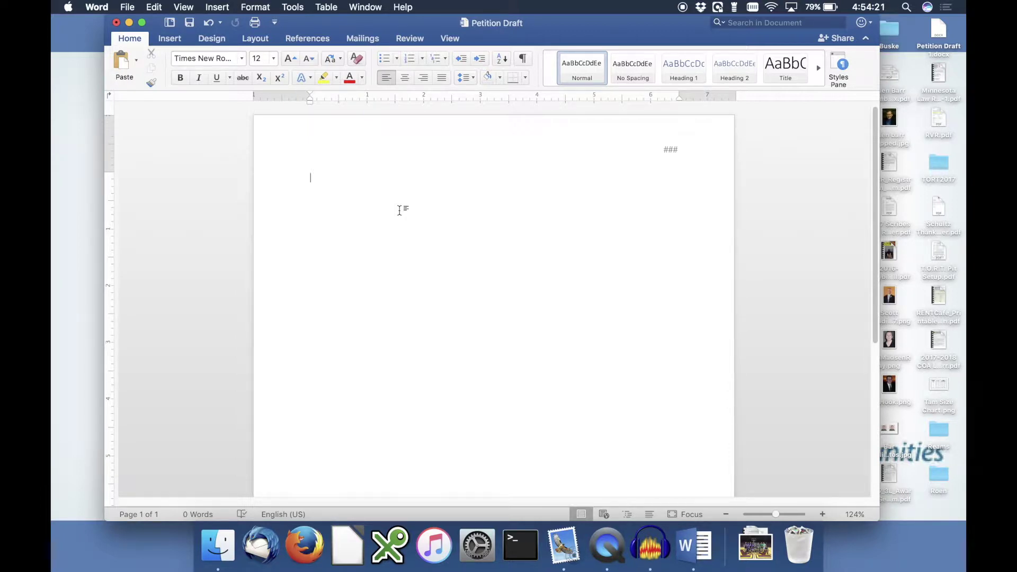
key(super+e)
text(T)
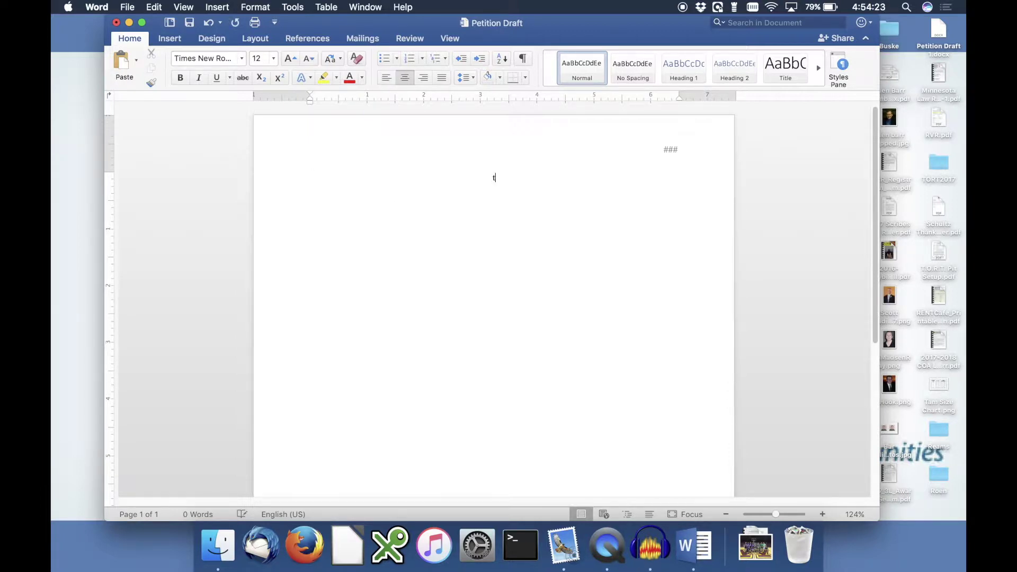
text(IME AS)
key(BackSpace)
key(BackSpace)
key(BackSpace)
key(BackSpace)
key(BackSpace)
text(TLE ALL CAPS: WITH CASE)
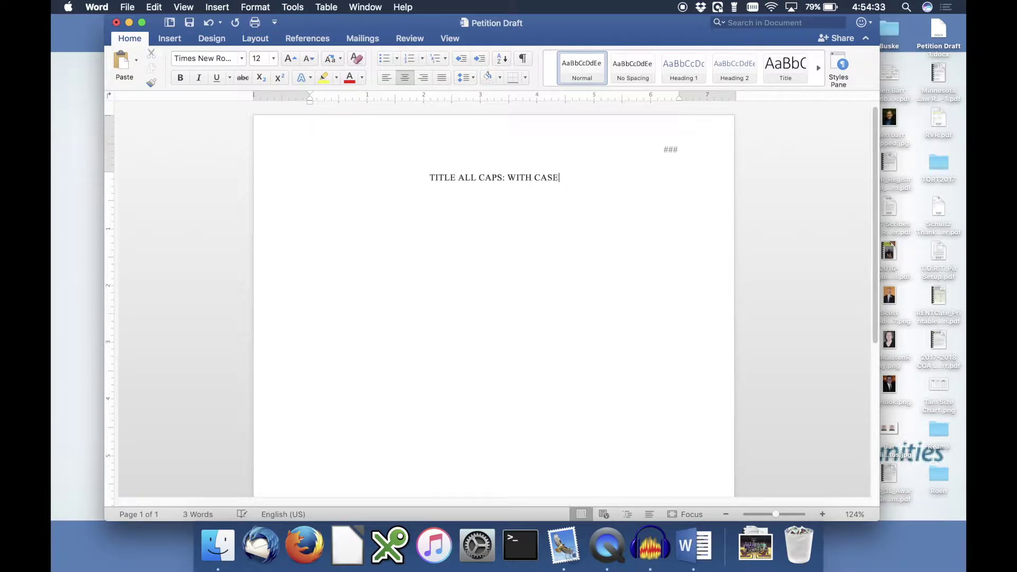
text( NAME)
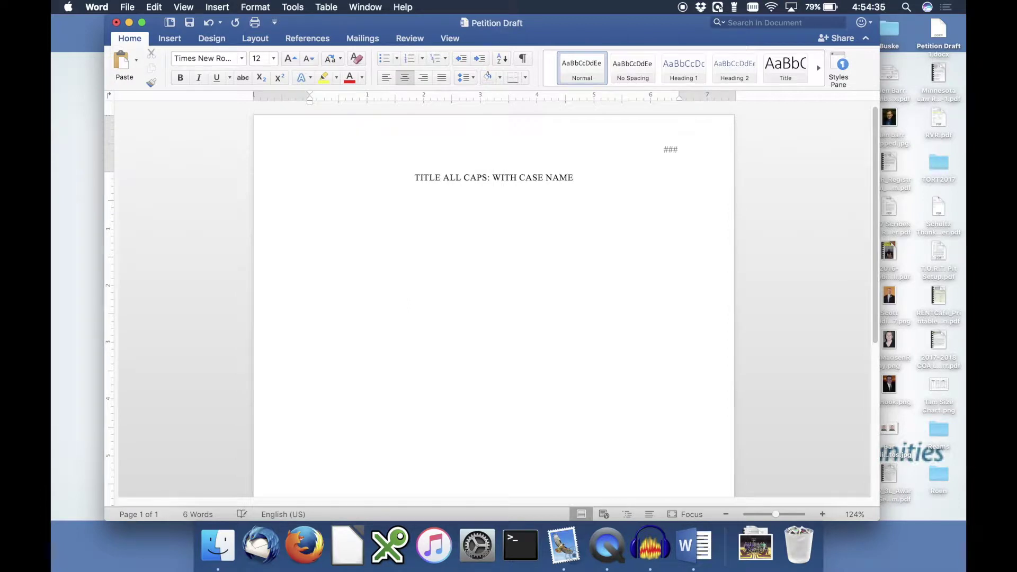
Step: Add the centered, non-bold headings "Introduction", "Part I: Background" and "Part II: Case Description" on separate lines below the title
key(Return)
text(Introduction)
key(super+b)
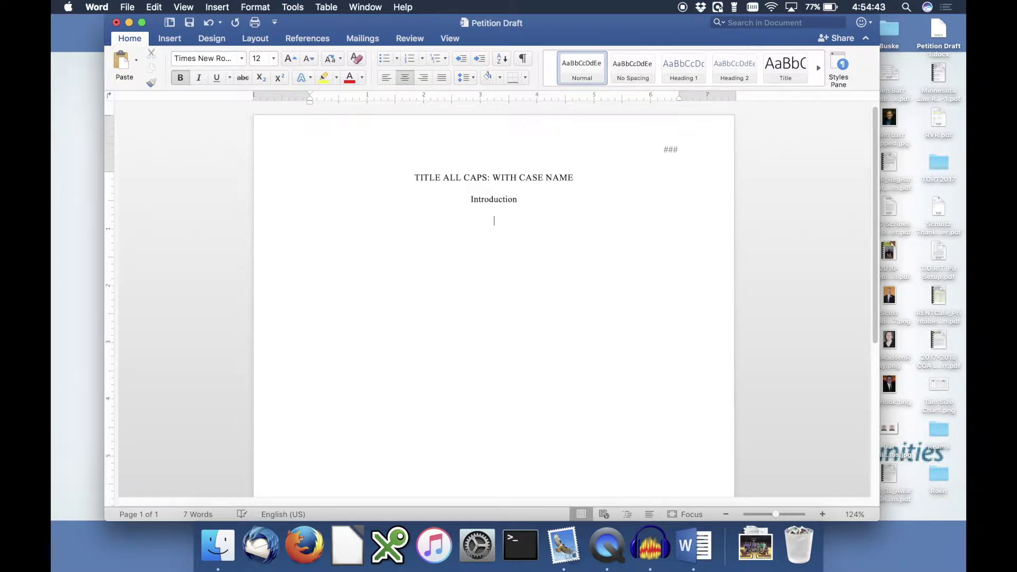
key(super+b)
text(Part I.)
key(BackSpace)
key(BackSpace)
text(: Background)
key(Return)
text(Part II:)
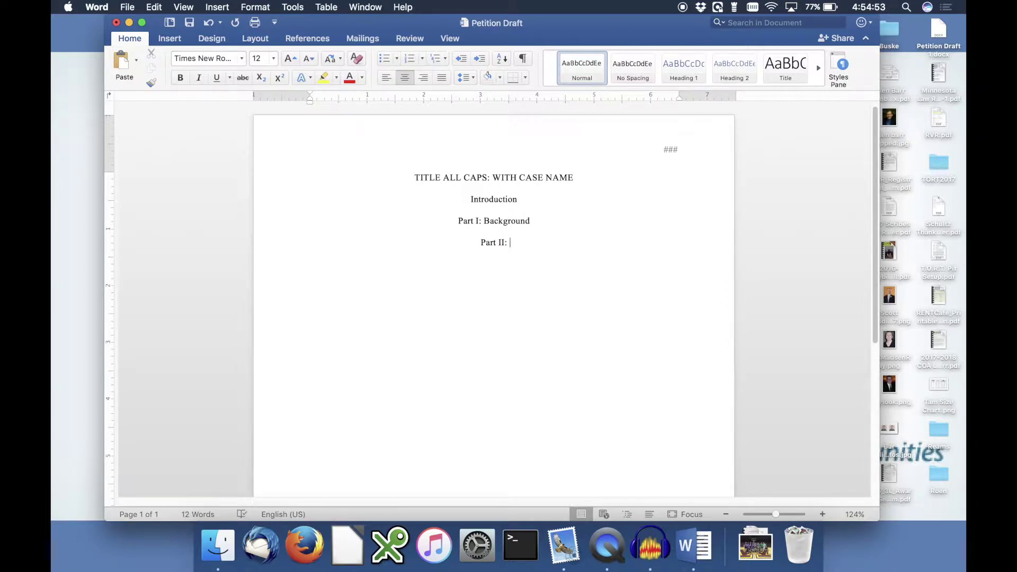
text( Case Description)
key(Return)
Step: Add the centered headings "Part III: Analysis" and "Conclusion" on separate lines below the Part II heading
text(Part III. Aa)
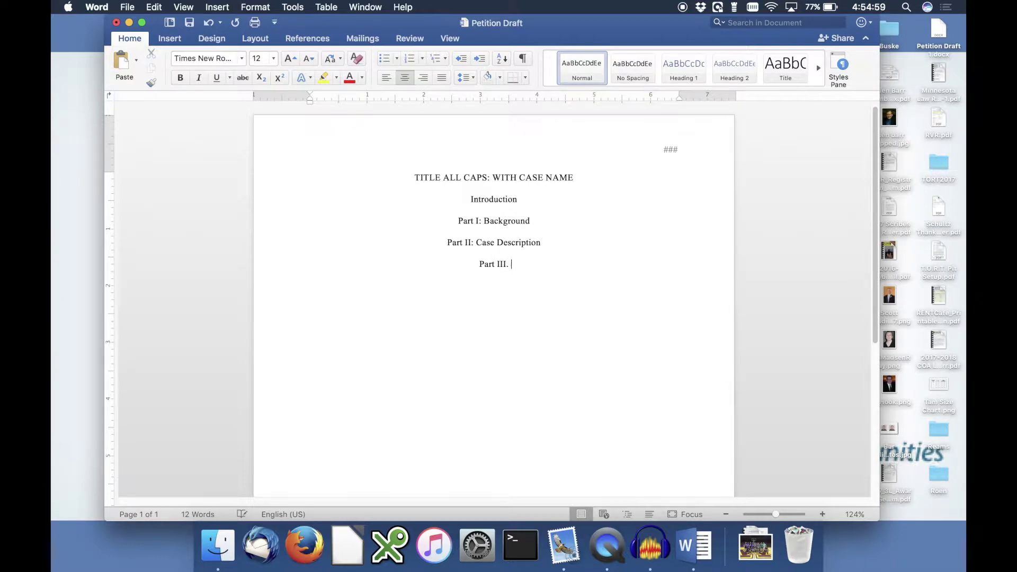
key(BackSpace)
key(BackSpace)
key(BackSpace)
key(BackSpace)
text(: Analsy)
key(BackSpace)
key(BackSpace)
text(ysis)
key(Return)
text(Conclusion)
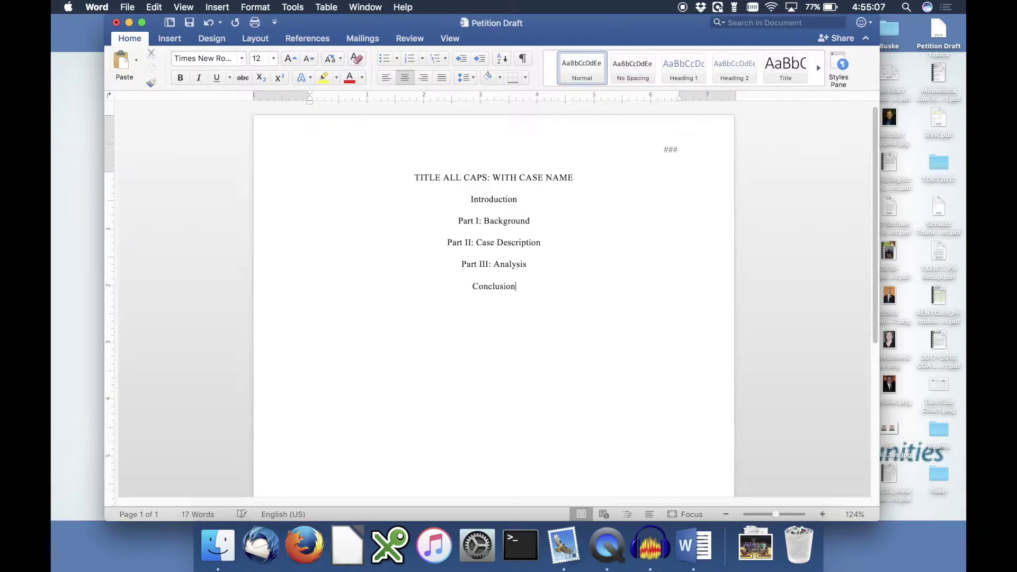
Step: Insert a left-aligned paragraph under the Introduction heading with an indented first line reading "This is a sentence."
click(526, 198)
key(Return)
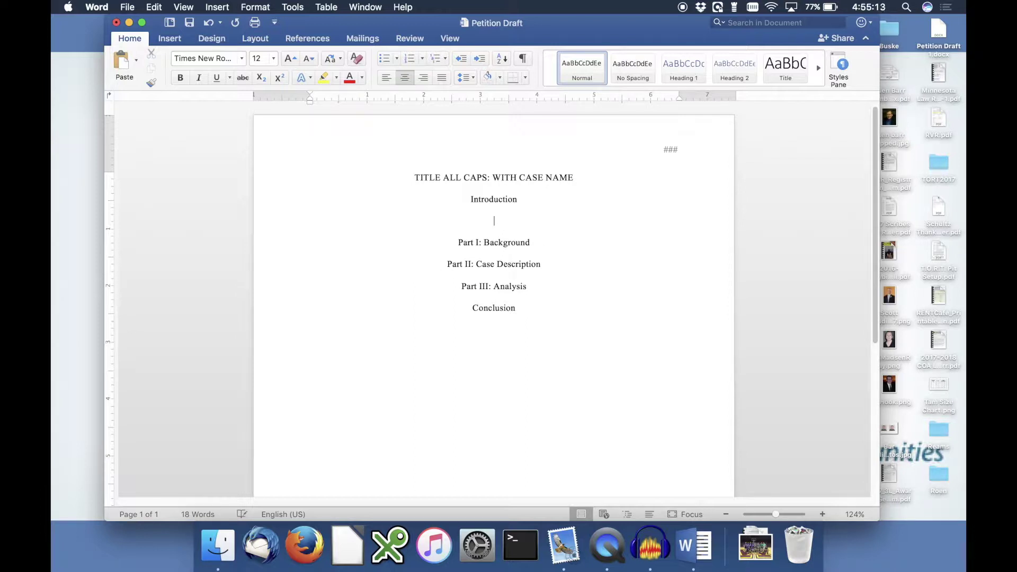
key(super+l)
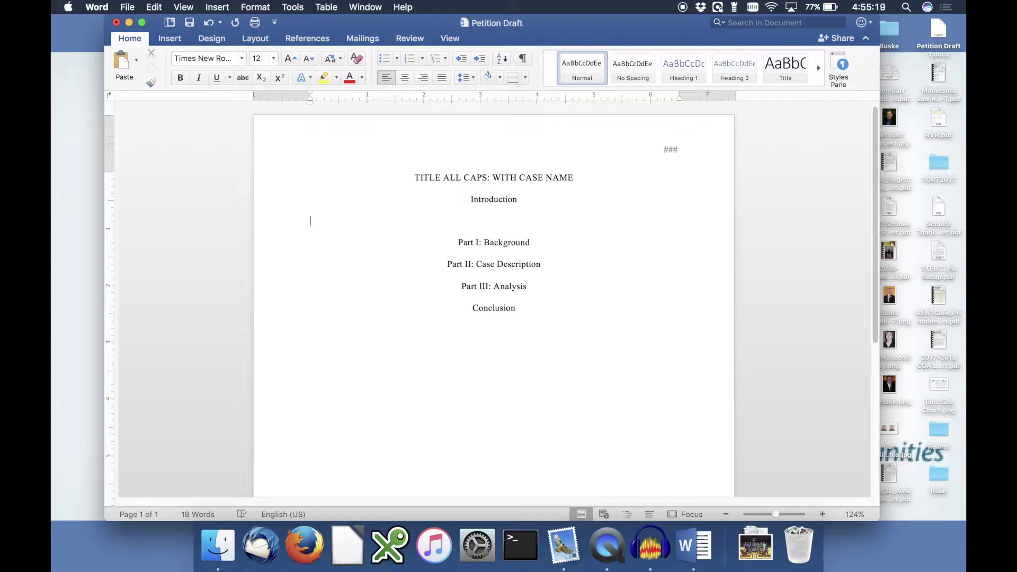
text(This is a sentence.)
Step: Set notes to endnotes at the end of the document with the 1, 2, 3 number format and apply this to the whole document
click(210, 6)
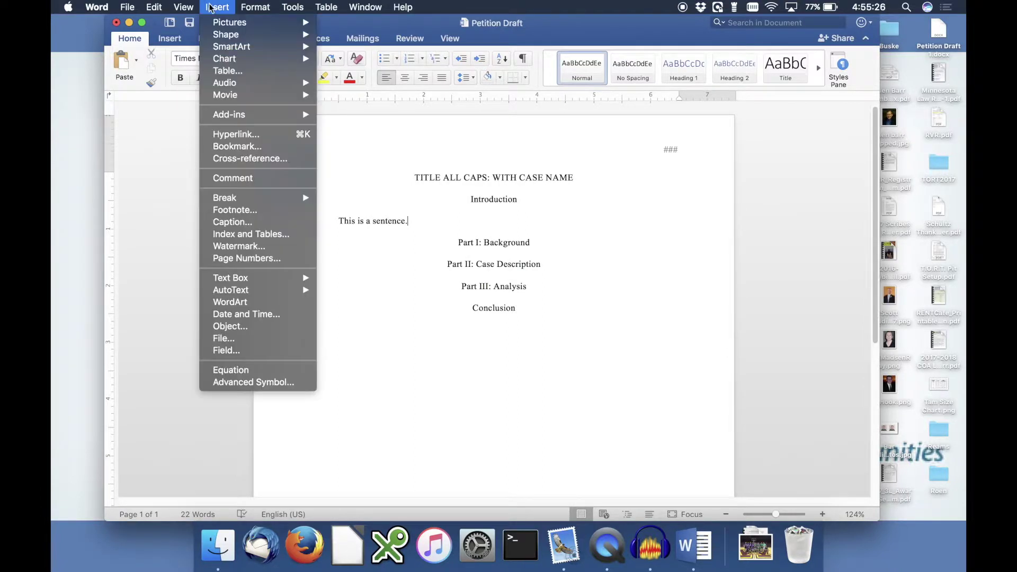
click(249, 214)
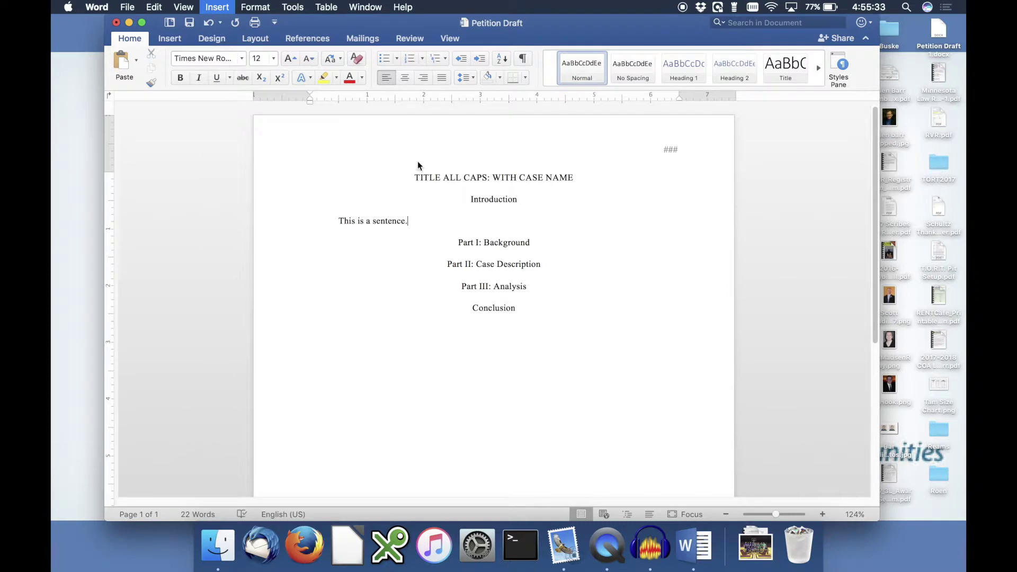
click(439, 143)
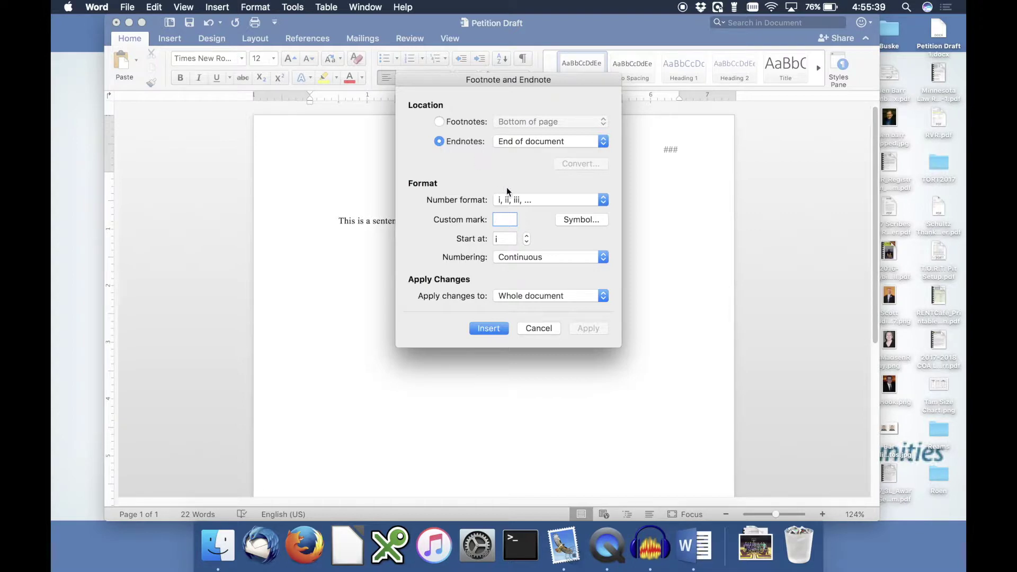
click(516, 200)
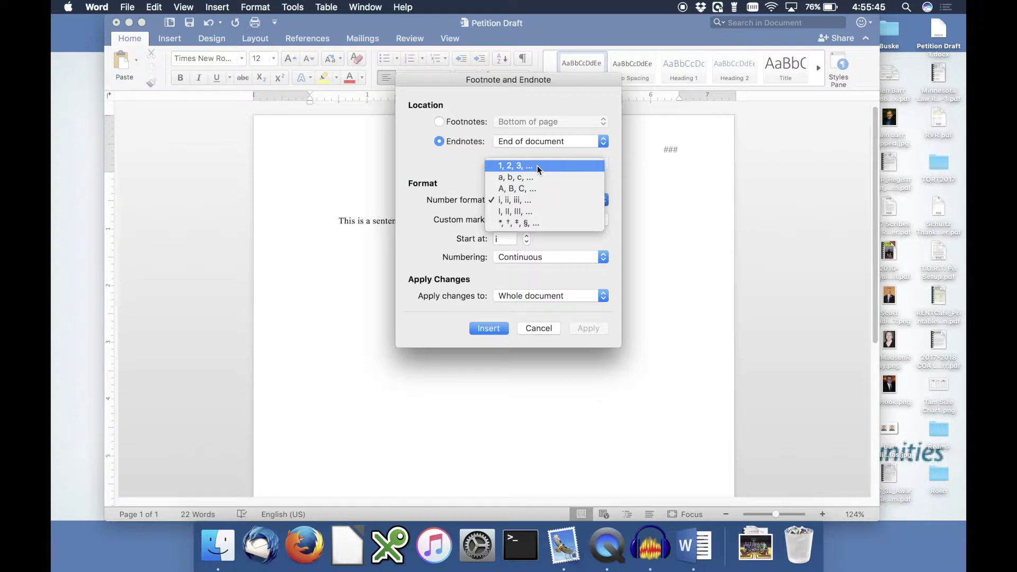
click(537, 166)
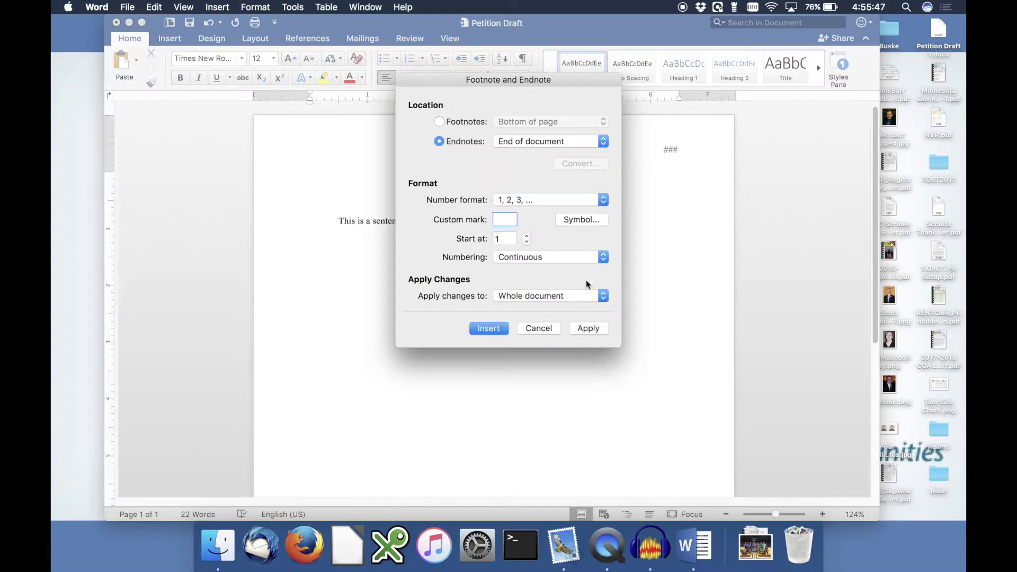
click(595, 331)
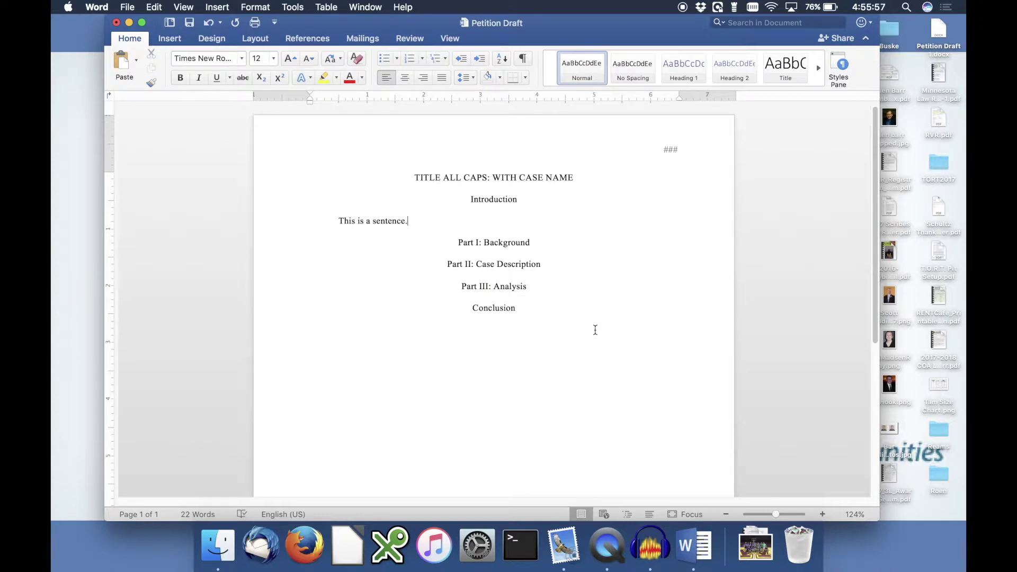
Step: Recheck the endnote settings, select the 1, 2, 3 number format again and reapply it to the whole document
click(226, 11)
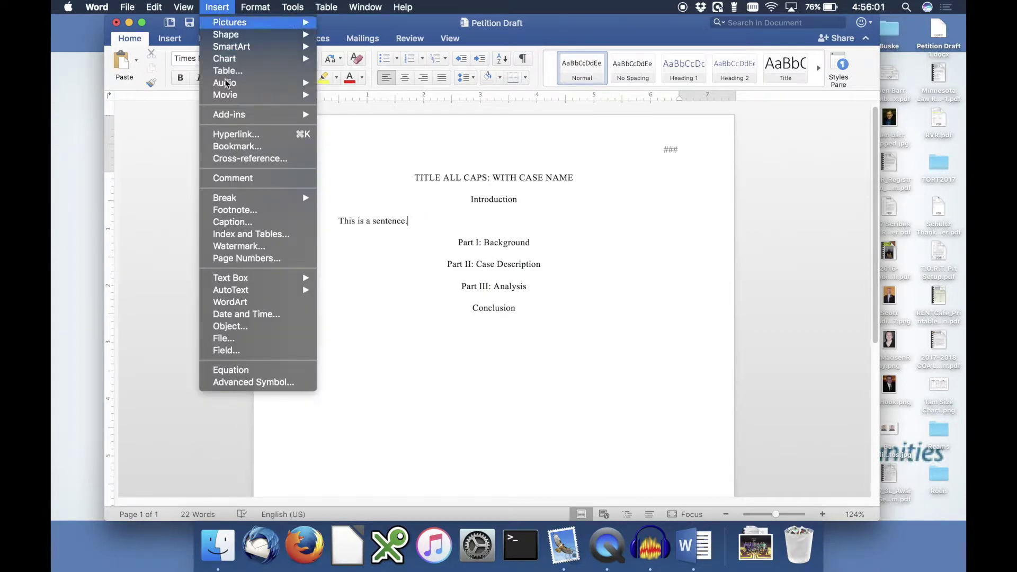
click(253, 212)
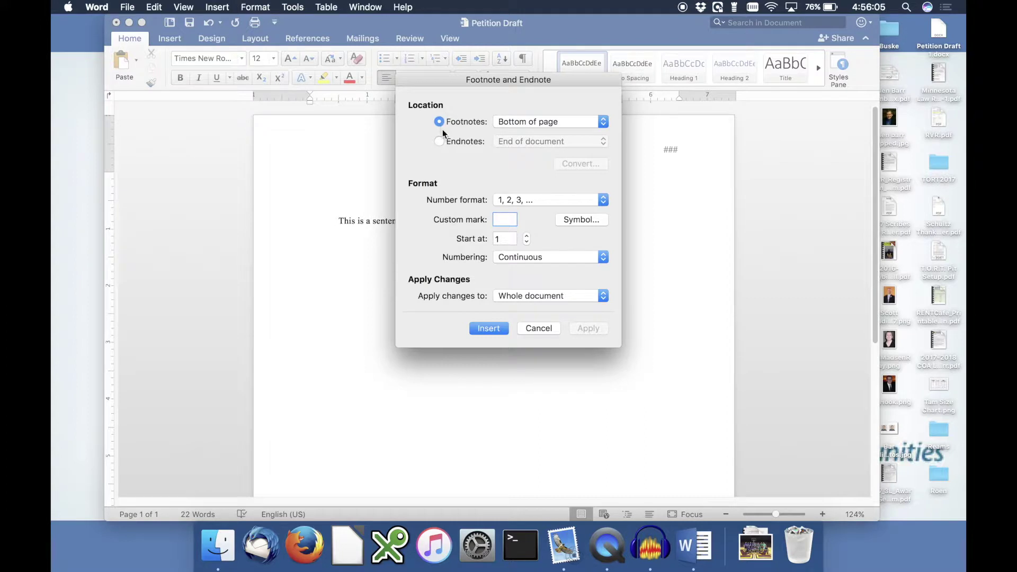
click(441, 142)
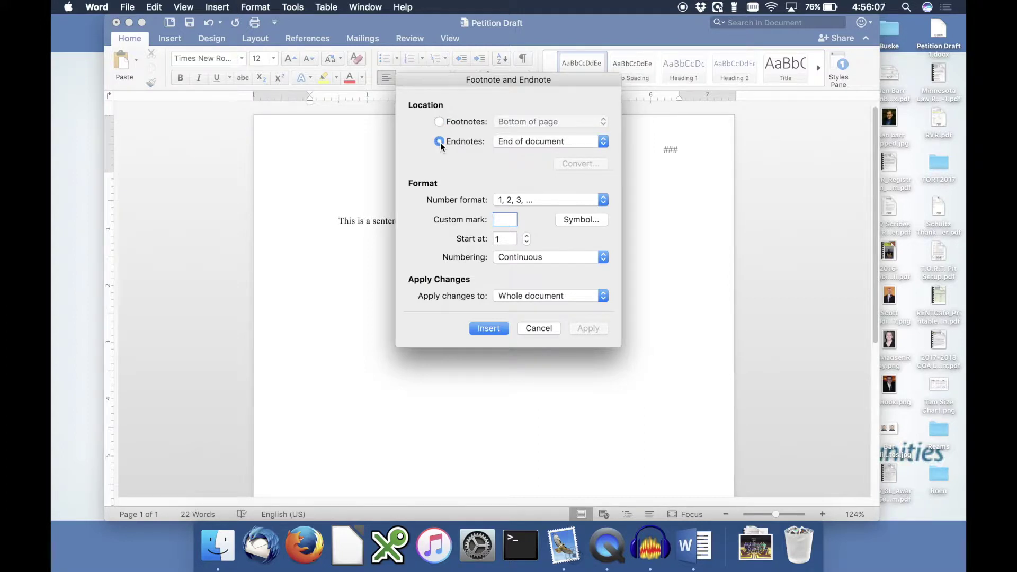
click(516, 202)
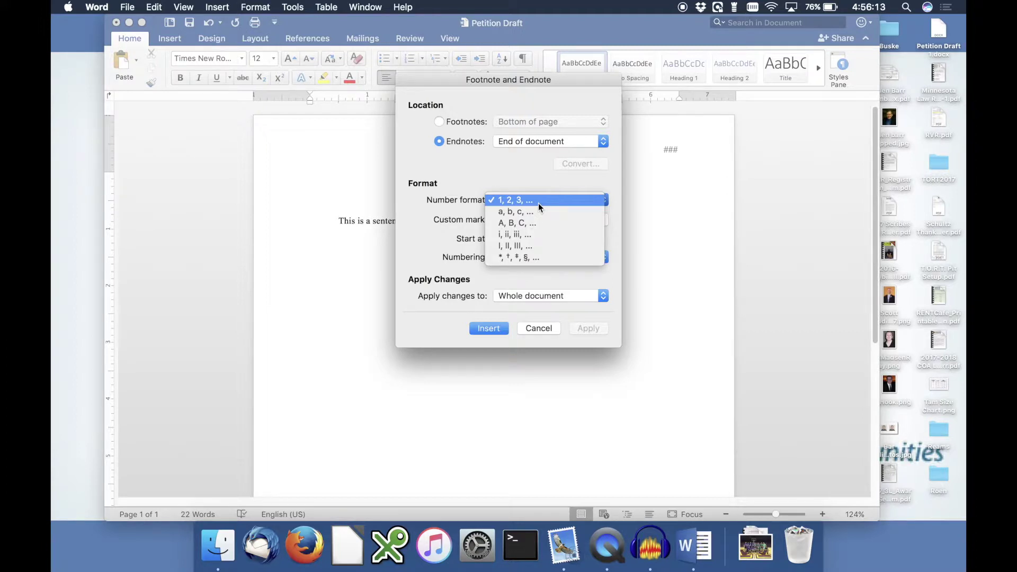
click(538, 203)
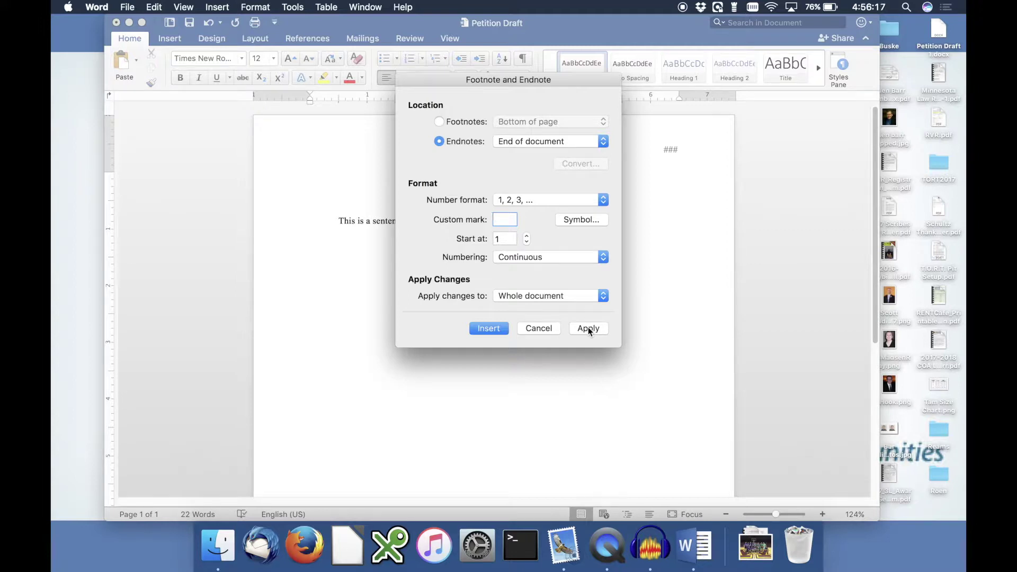
click(588, 328)
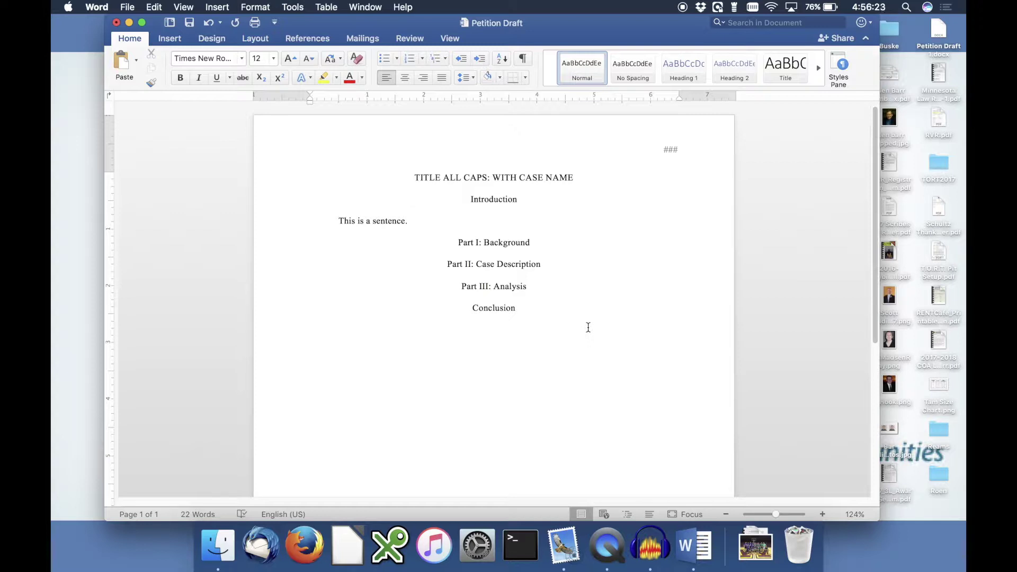
Step: Insert an endnote reference after "This is a sentence." in the Introduction paragraph
key(super+alt+f)
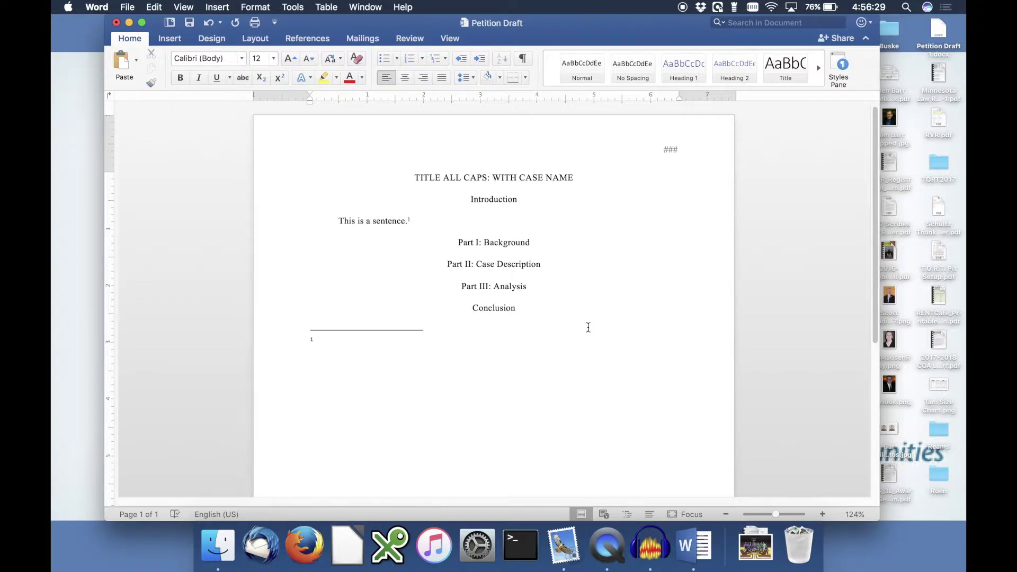
Step: Add a run of blank lines below the Conclusion heading to extend the document onto a second page
click(556, 313)
key(Return)
key(Return)
key(Return)
key(Return)
key(Return)
key(Return)
key(Return)
key(Return)
key(Return)
key(Return)
key(Return)
key(Return)
key(Return)
key(Return)
key(Return)
key(Return)
key(Return)
key(Return)
key(Return)
key(Return)
key(Return)
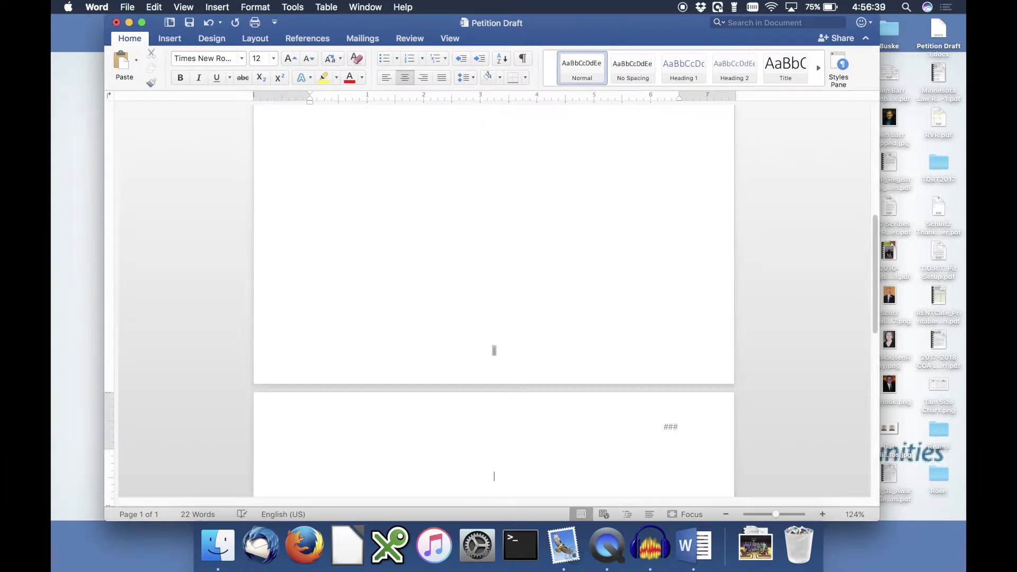
scroll(483, 357, up, 2)
scroll(483, 356, up, 5)
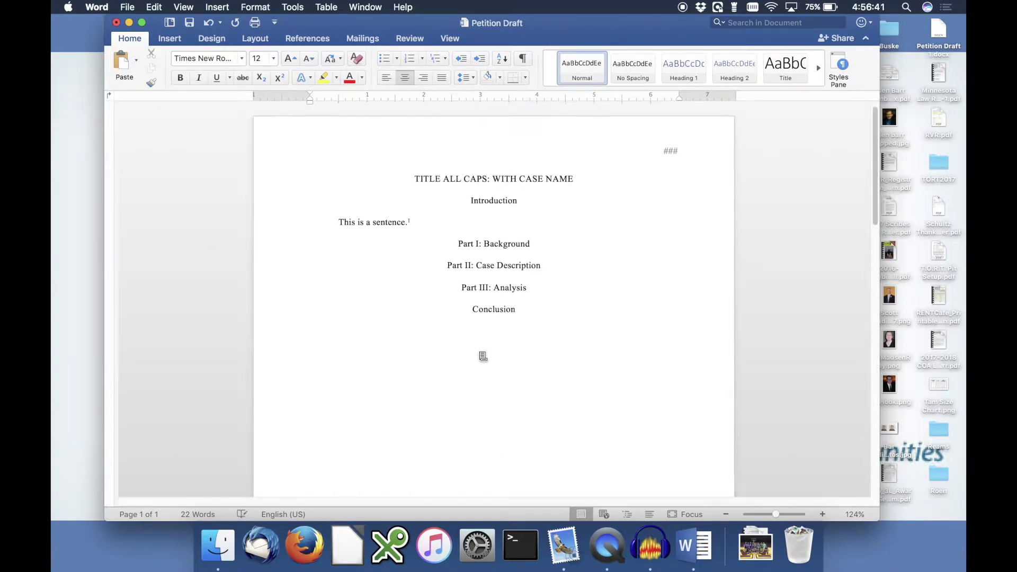
Step: Undo the blank lines added below the Conclusion heading
key(super+z)
key(super+z)
key(super+z)
key(super+z)
key(super+z)
key(super+z)
key(super+z)
key(super+z)
key(super+z)
key(super+z)
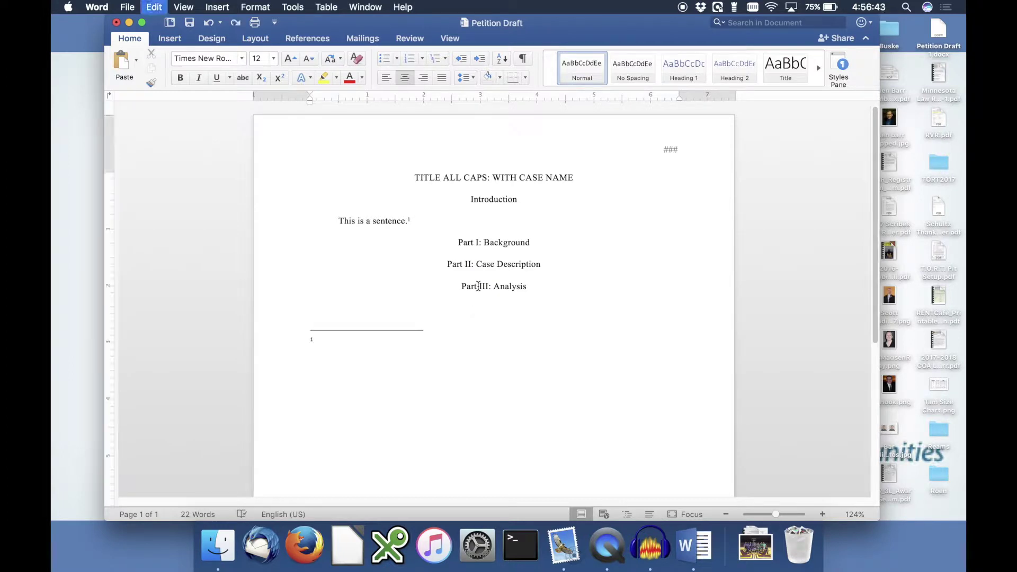
Step: Enter "This is an end note." as the text of the endnote for the first sentence
key(super+alt+f)
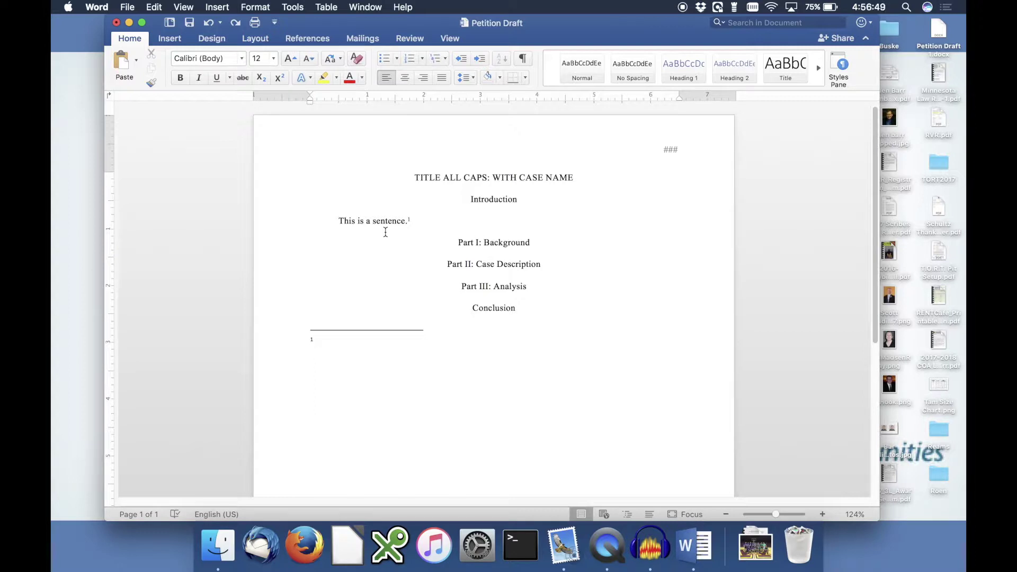
text(This is an end note.)
Step: Select the endnote text and change the font of the Endnote Text style to Times New Roman
key(super+a)
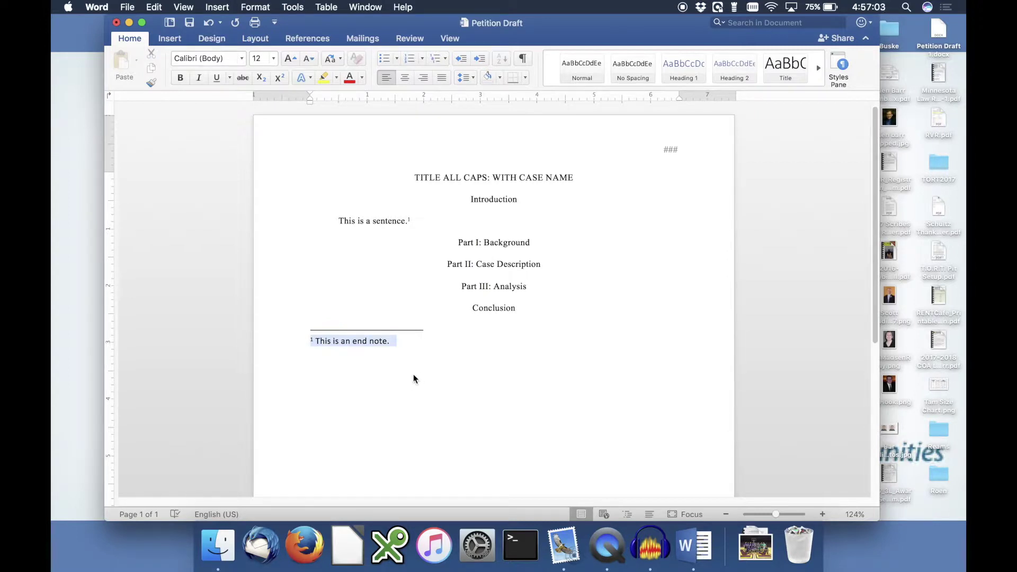
click(261, 6)
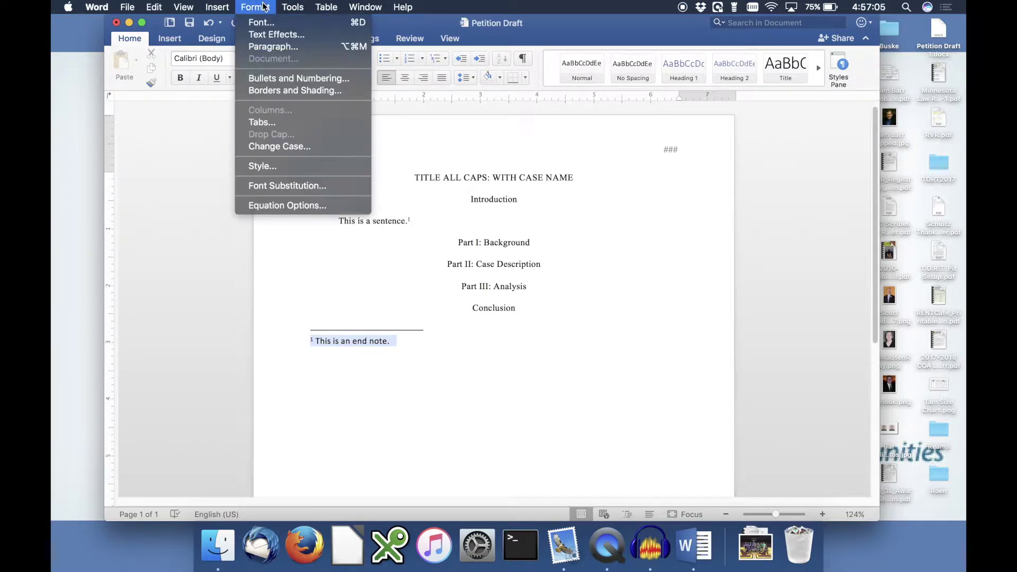
click(282, 167)
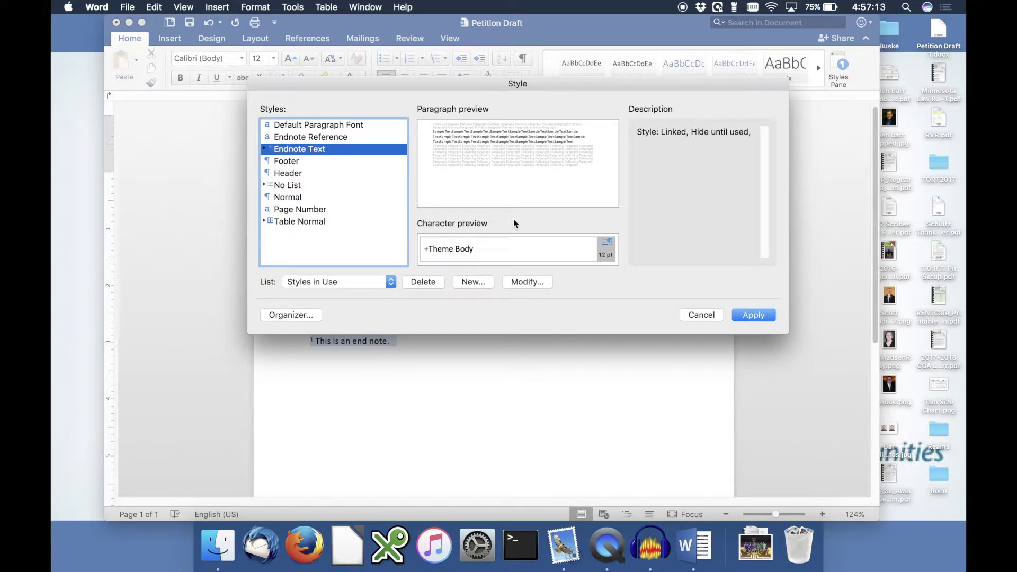
click(531, 282)
click(435, 177)
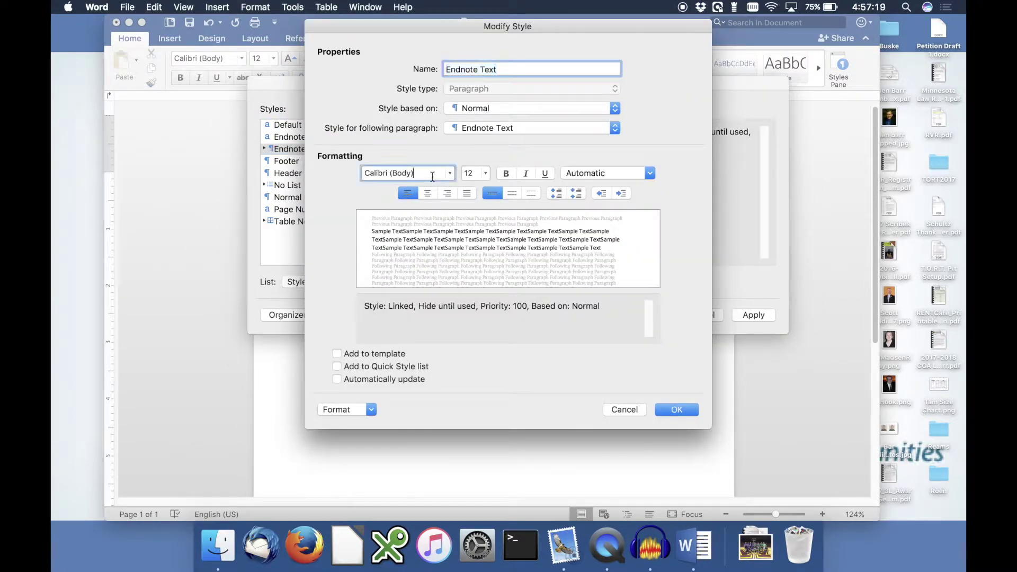
text(Ti)
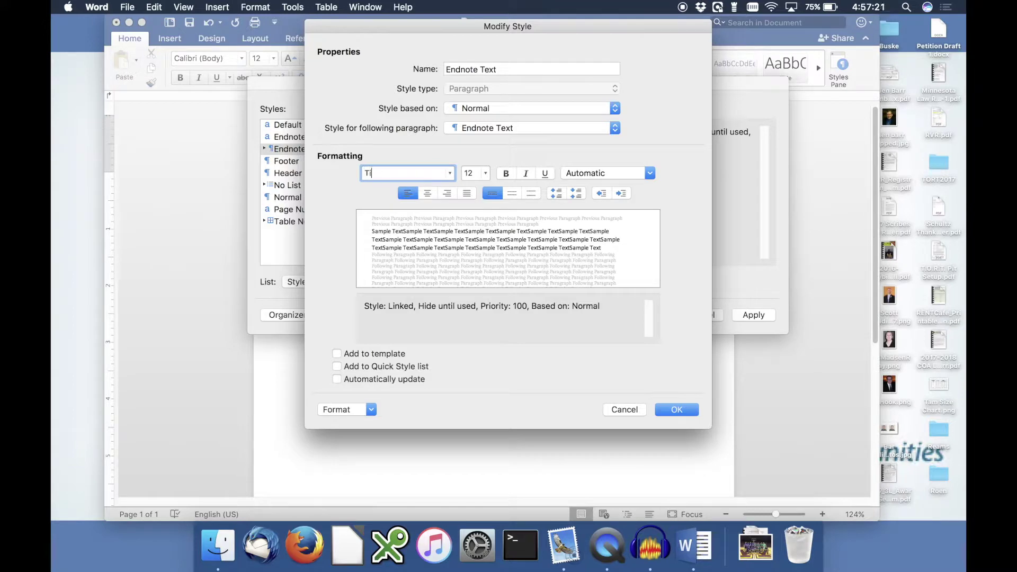
text(mes New Roman)
key(Return)
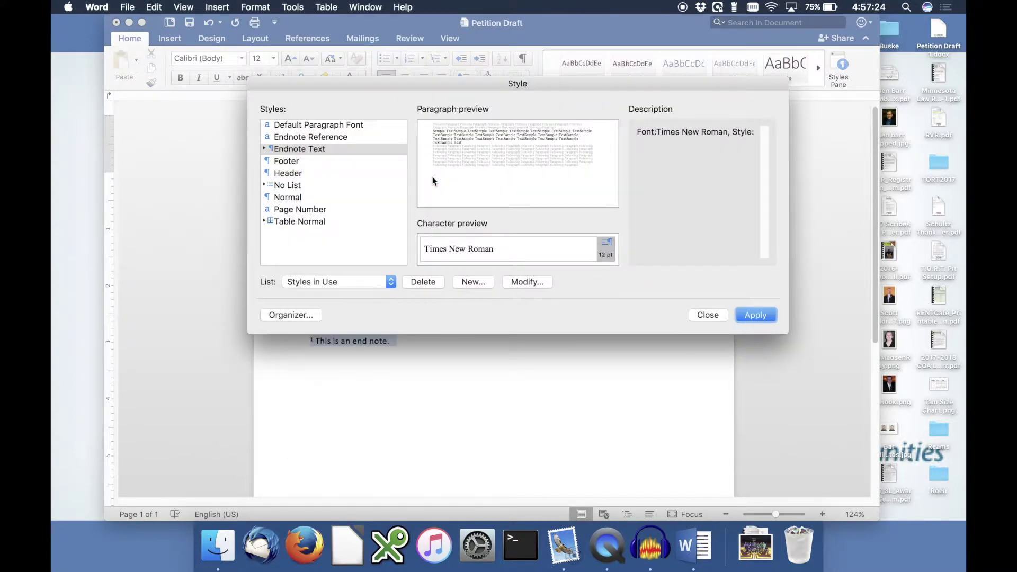
Step: Set the Endnote Text style to double line spacing and apply the style to the endnote
click(516, 281)
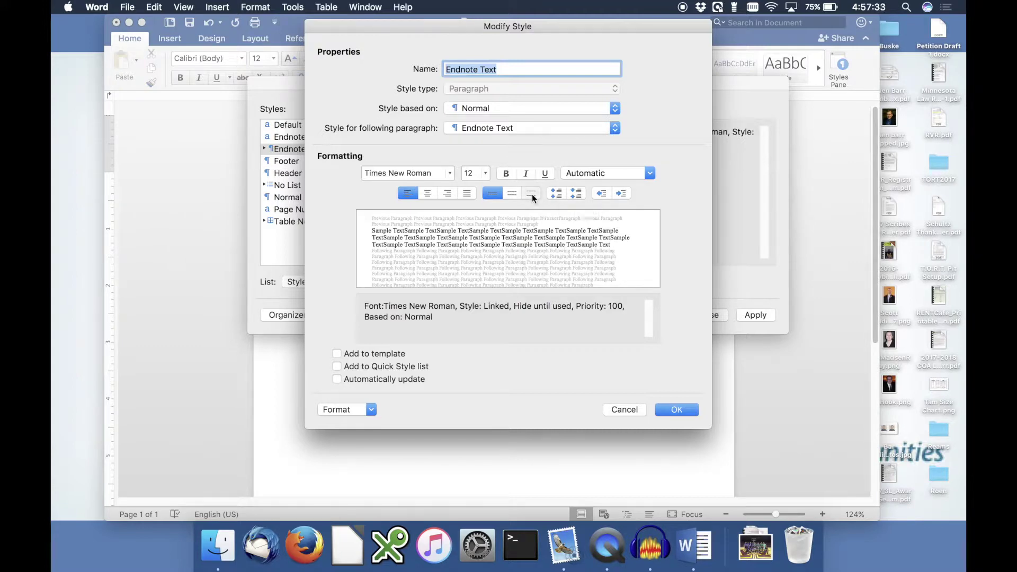
click(531, 194)
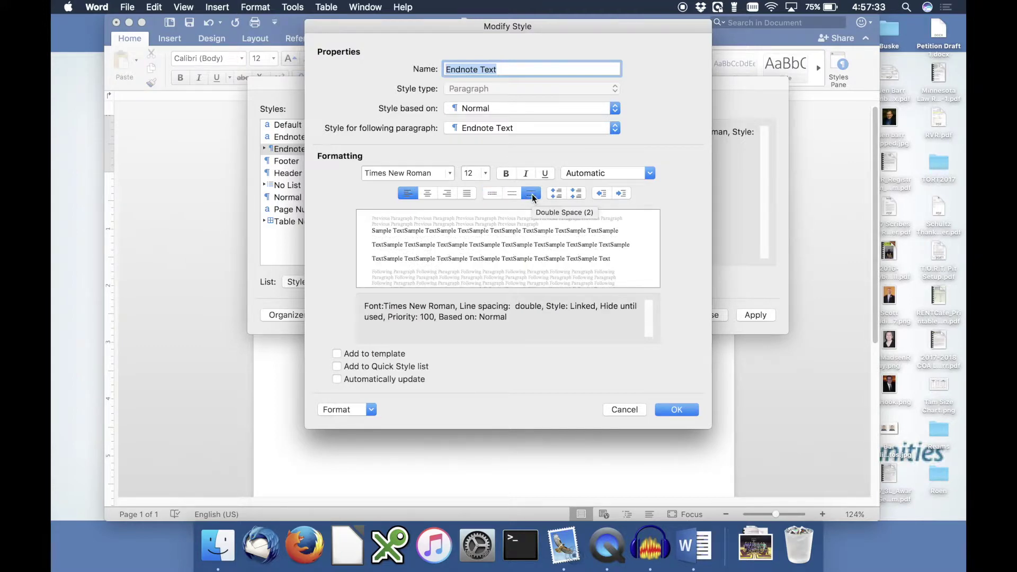
click(677, 410)
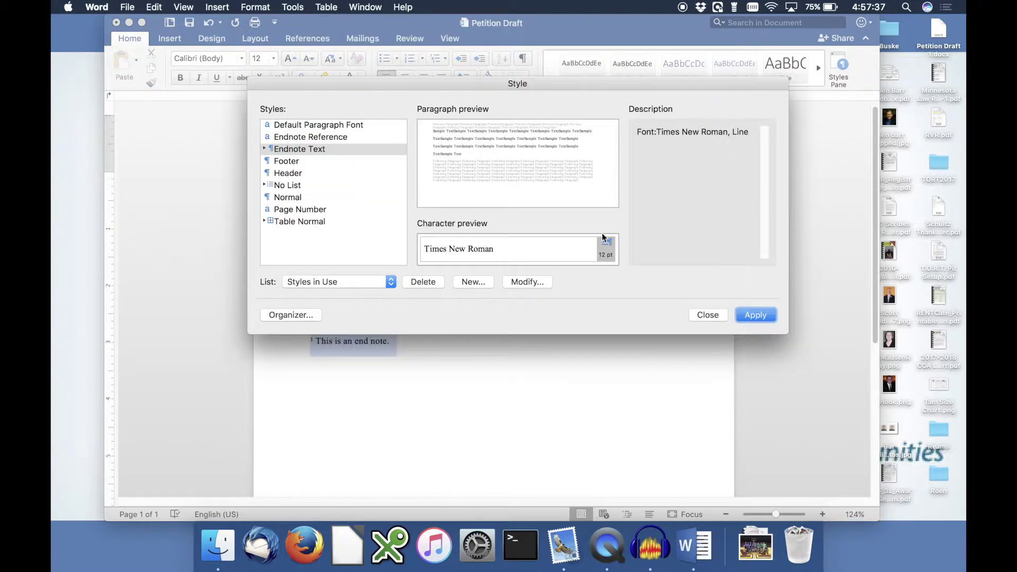
click(751, 314)
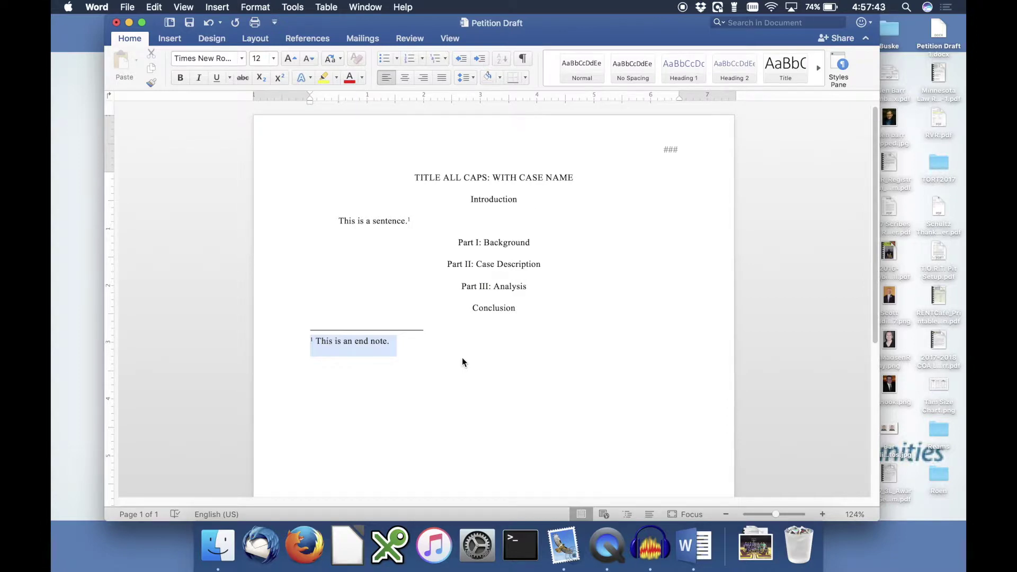
Step: Add "A second sentence." after the first endnote reference and give it an endnote reading "It's also times new roman."
click(432, 225)
text(A second sentence e.)
key(BackSpace)
key(BackSpace)
key(BackSpace)
text(.)
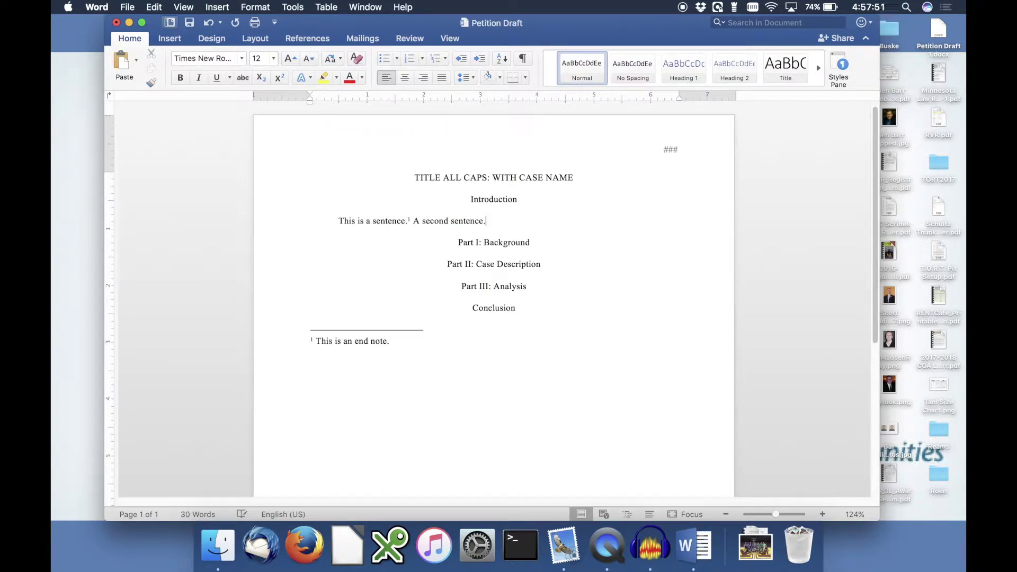
key(super+alt+e)
text(It's also times new roman.)
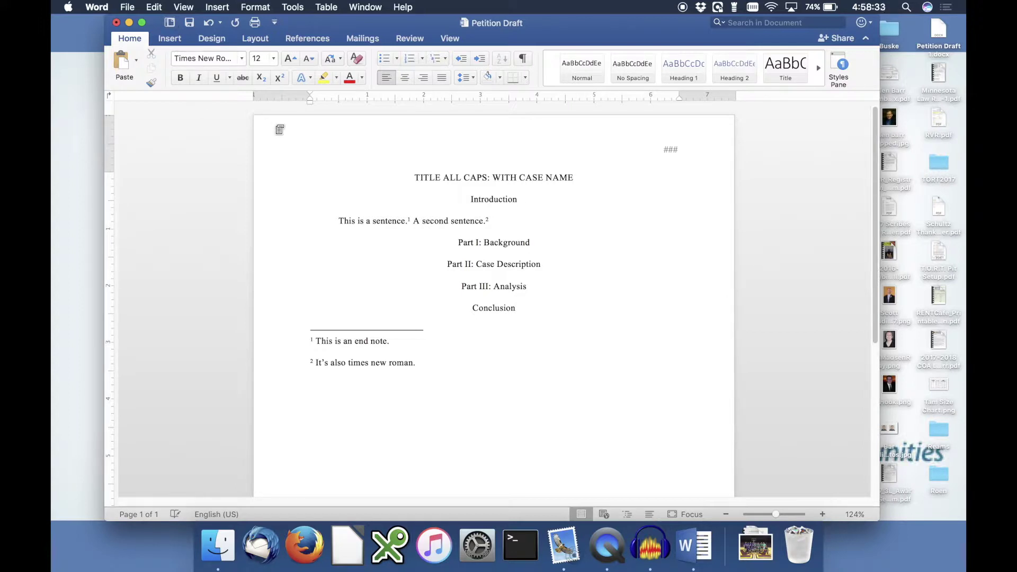
Step: Add the sentence "Encryption backdoors." to the end of the Introduction paragraph and insert an endnote after it
click(535, 217)
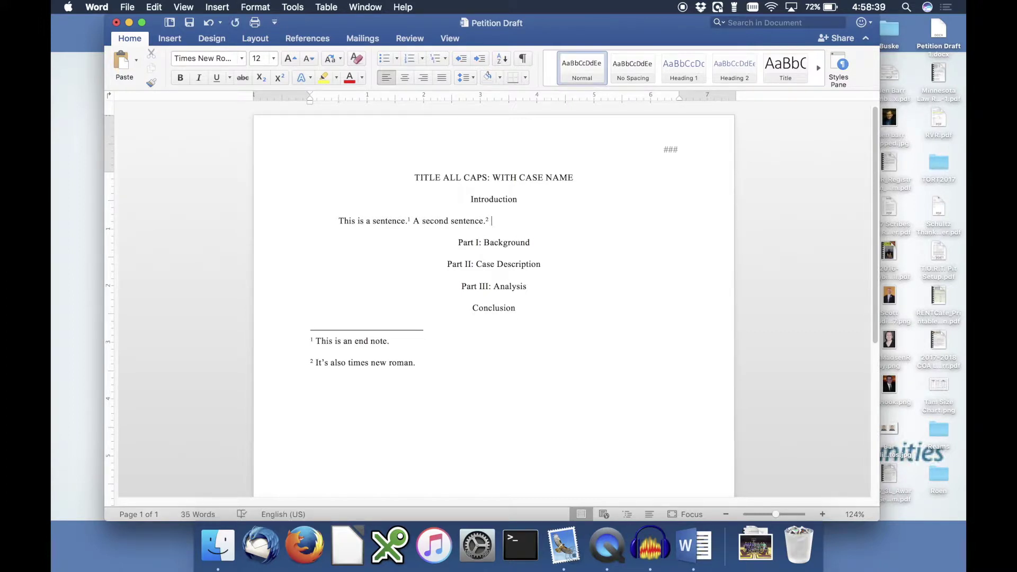
text(Encryption bacvkdoor)
key(BackSpace)
key(BackSpace)
key(BackSpace)
key(BackSpace)
key(BackSpace)
key(BackSpace)
text(kdoors.)
click(216, 9)
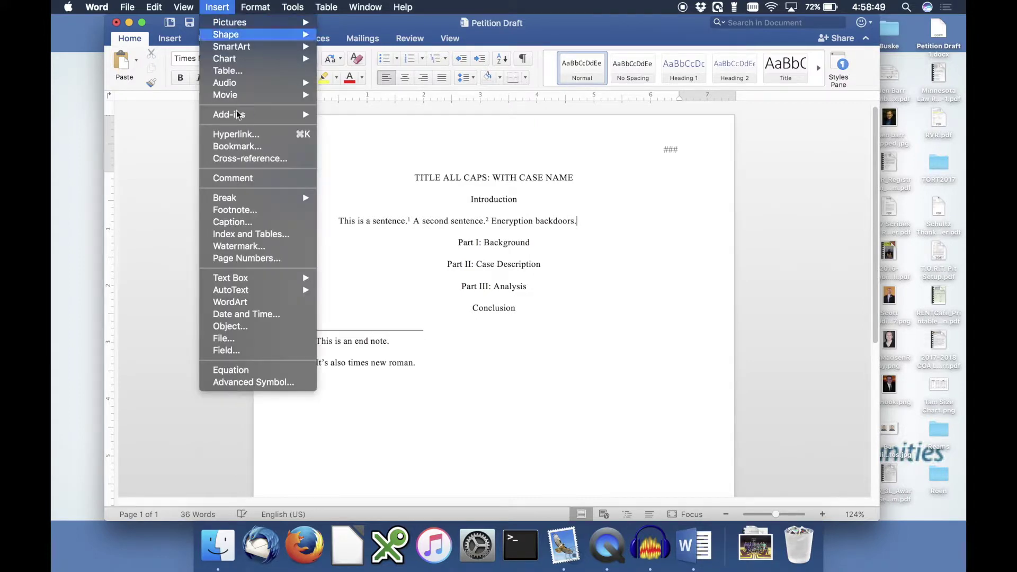
key(Escape)
key(super+alt+e)
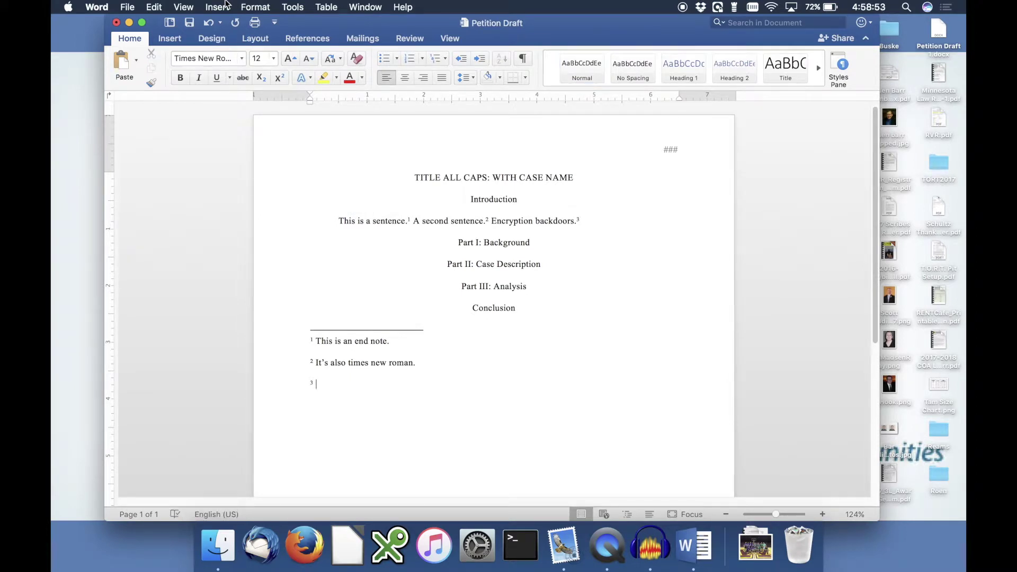
Step: In the third endnote, enter the author's full name followed by the italic article title "Guardians of Your Galaxy S7"
text(ALlen Barr, /Guardian)
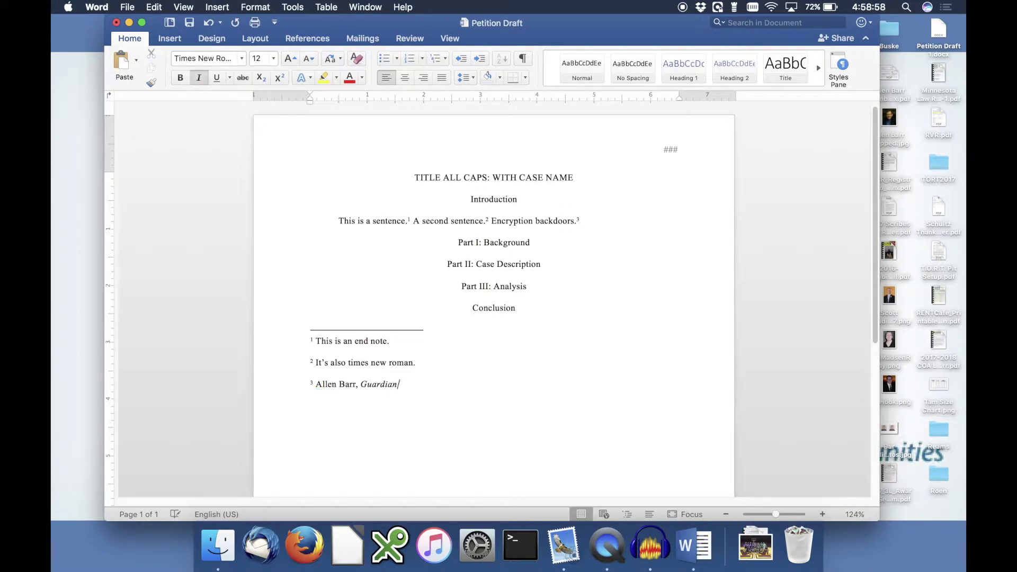
text(s of Your)
key(BackSpace)
key(BackSpace)
text(ur Galaxy S7)
key(super+i)
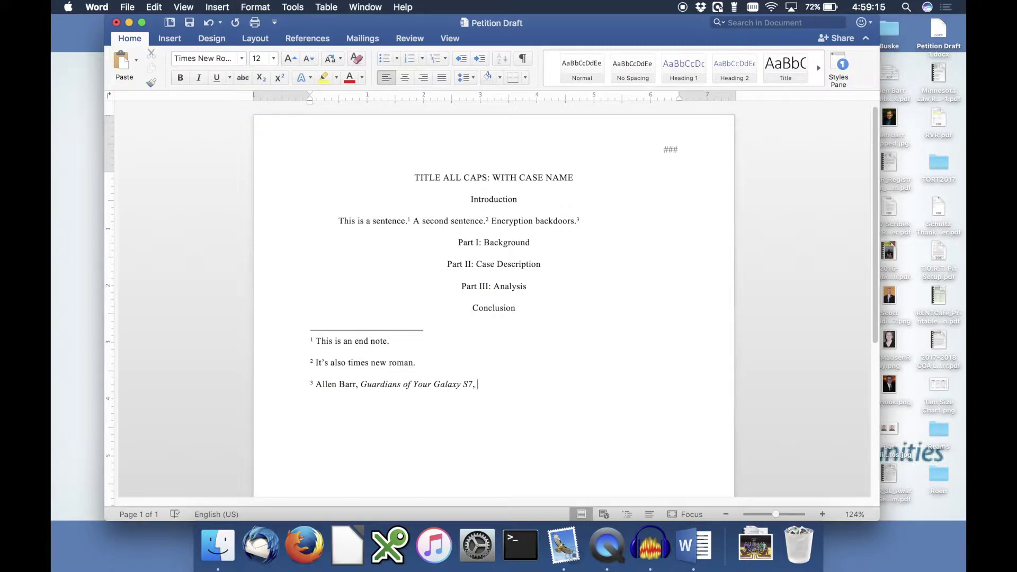
Step: Complete the third endnote's citation with "101 Minn. L. Rev. 301 (2016).", setting the journal name in small caps
text(Minn. L.)
key(BackSpace)
key(BackSpace)
text(L. Rev.)
click(478, 384)
text(101 Minn. L. Rev. 301 (2016).)
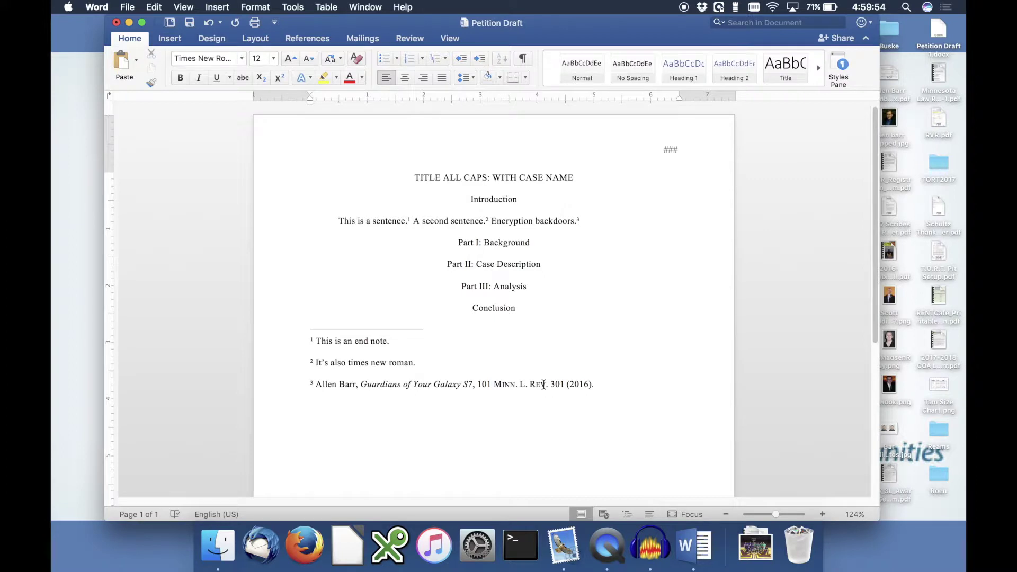
Step: Insert "now" after the journal name in the third endnote and add "28 U.S.C. § 1985" at its end
text(now back)
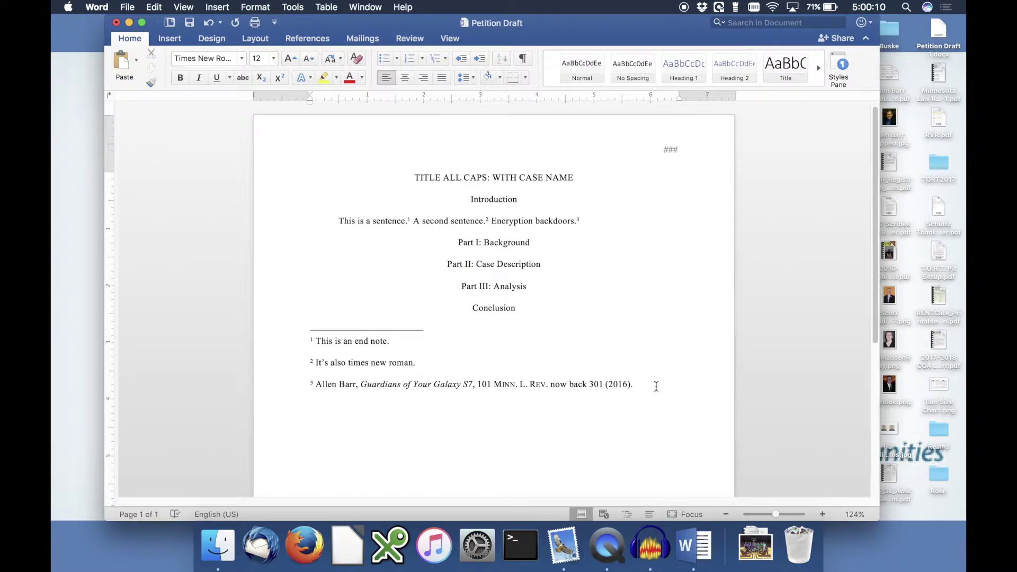
text(28 U.S.C. §)
double_click(580, 384)
key(BackSpace)
click(676, 384)
text(1985)
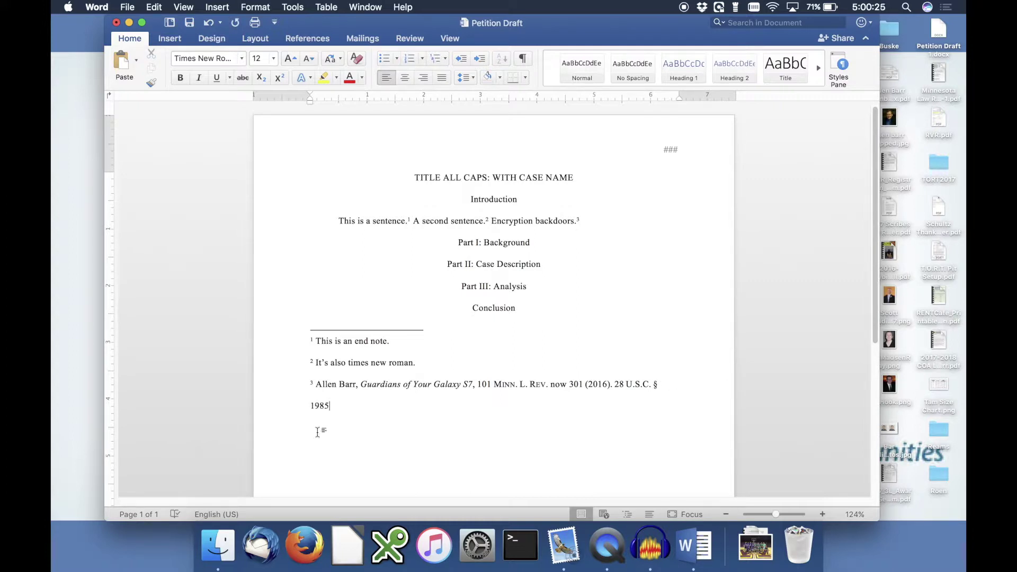
Step: Replace the space between "§" and "1985" with a nonbreaking space
click(311, 406)
key(BackSpace)
key(alt+space)
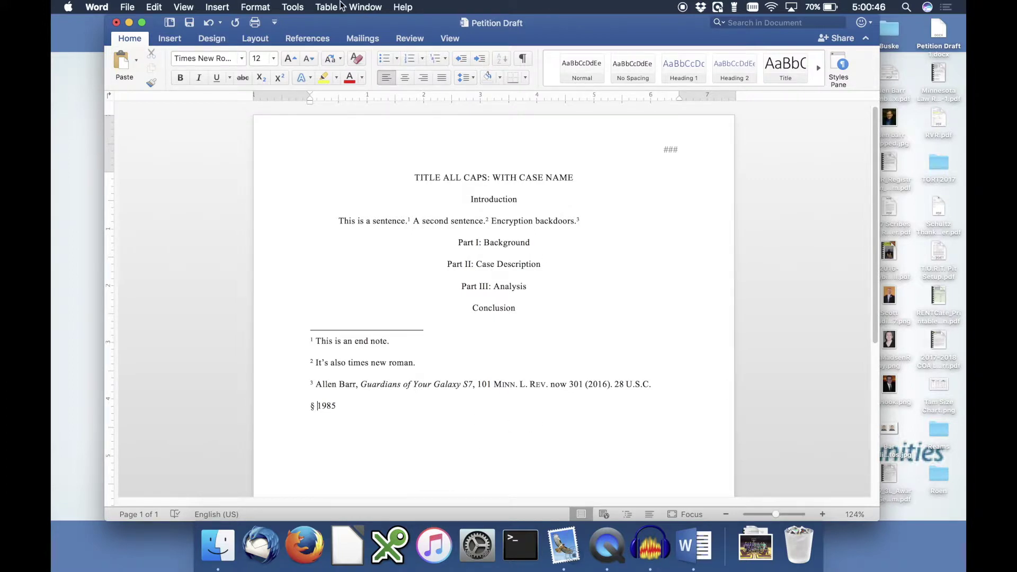
Step: Delete the AutoCorrect entry that replaces "..." with the ellipsis character
click(293, 7)
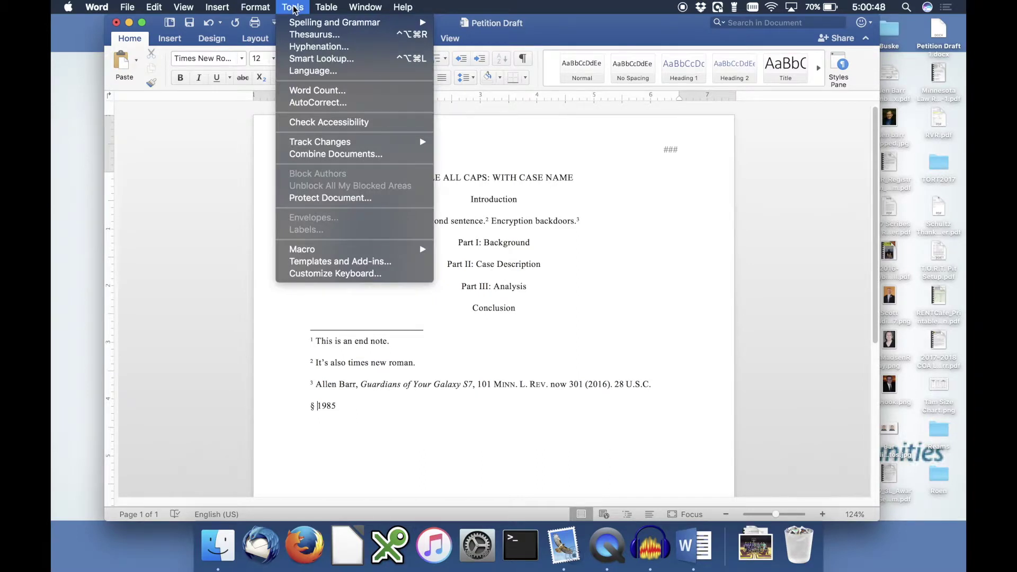
click(315, 104)
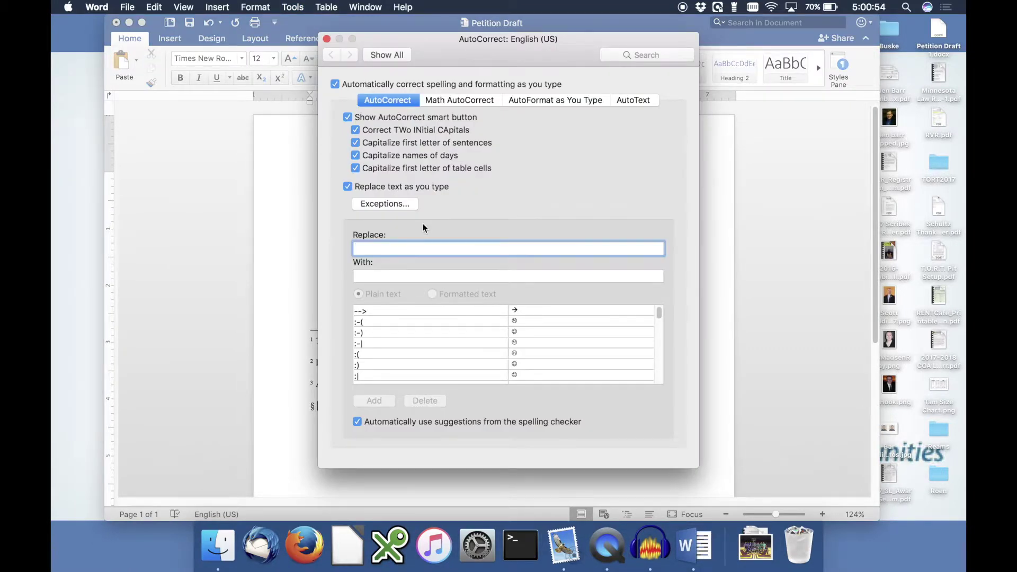
scroll(424, 321, down, 5)
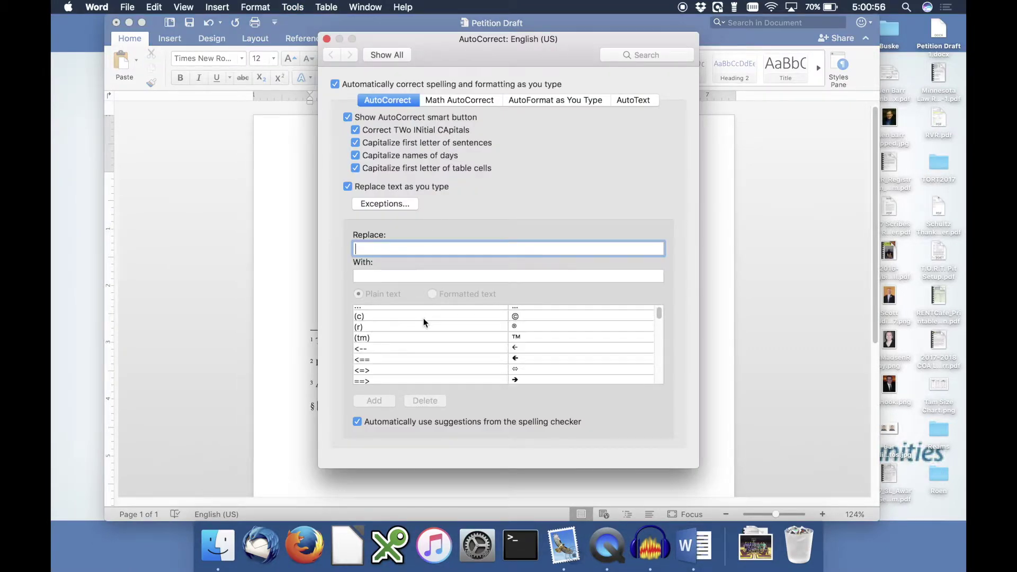
scroll(413, 326, up, 1)
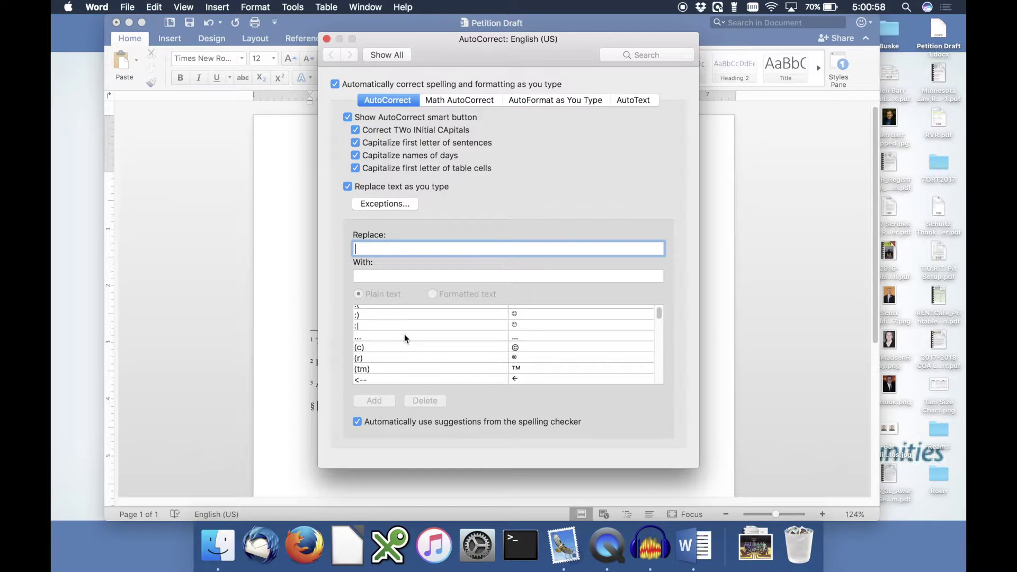
click(404, 336)
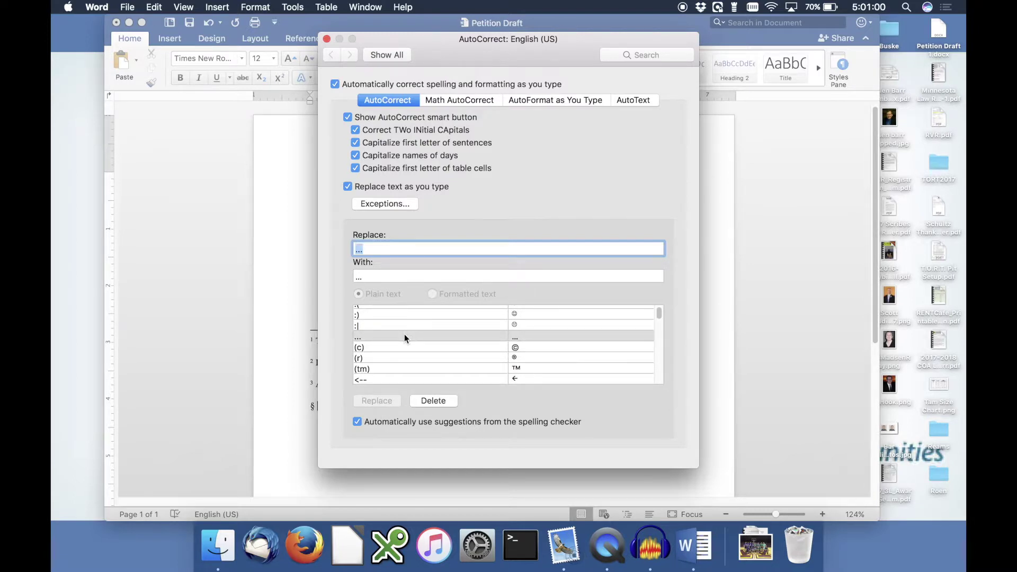
click(434, 401)
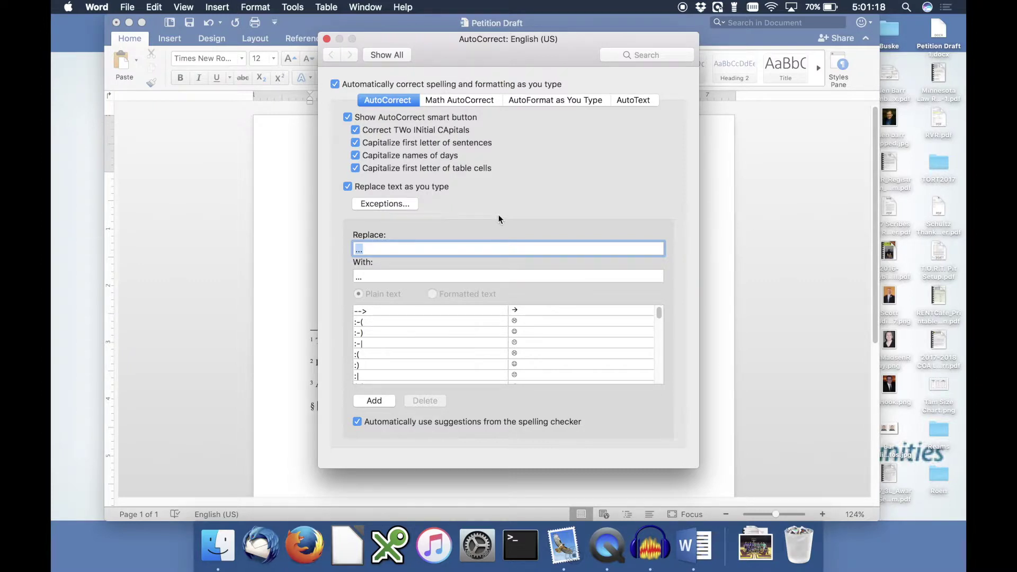
Step: Add an AutoCorrect entry that replaces "..." with the spaced ellipsis ". . ."
text(...)
key(Tab)
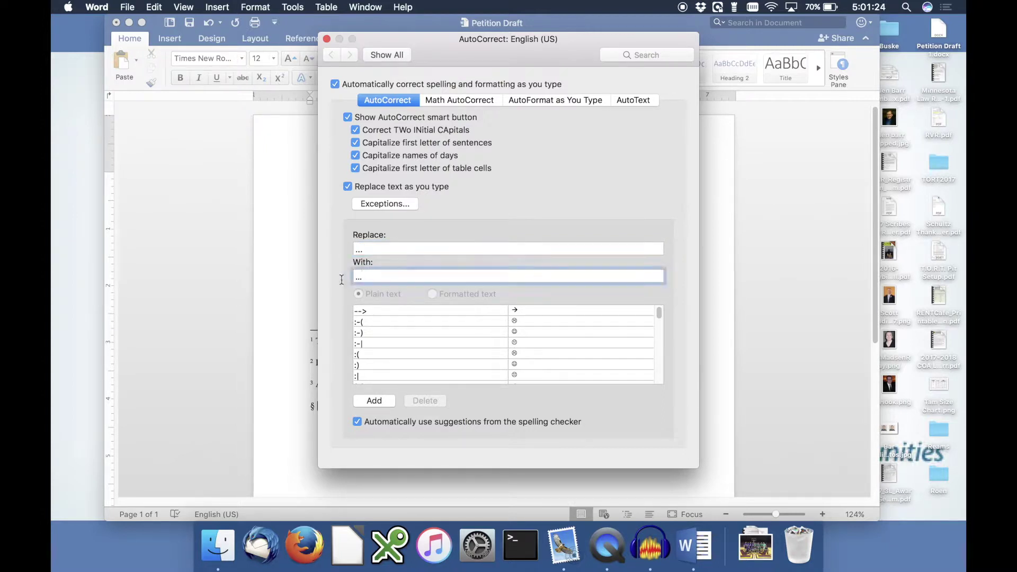
key(BackSpace)
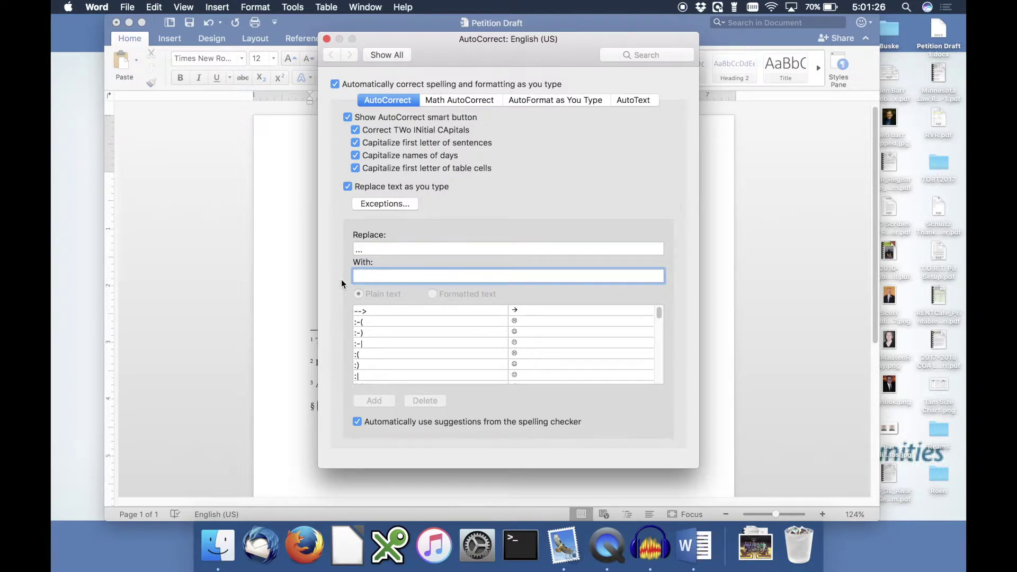
text(. . )
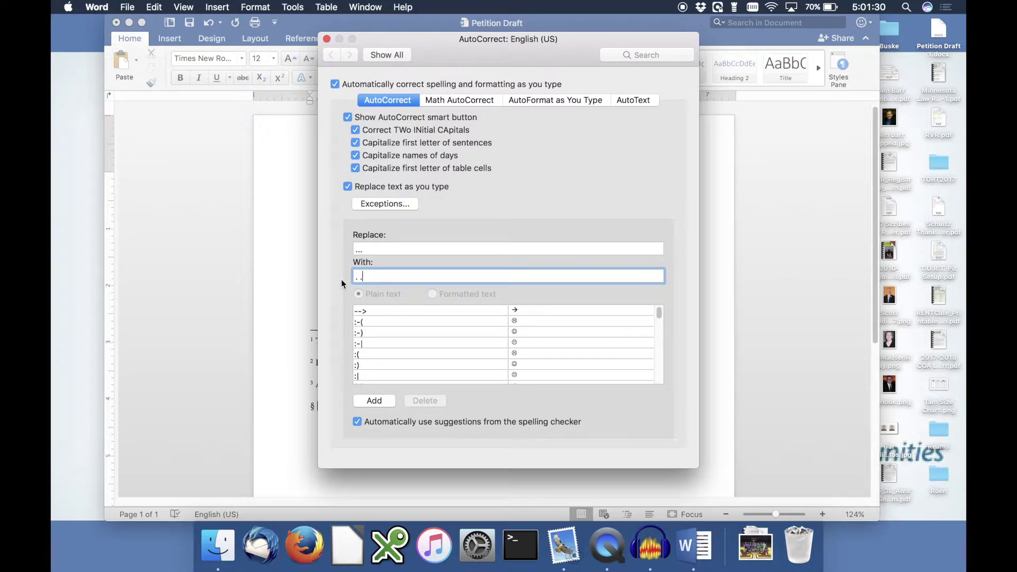
text(.)
click(372, 401)
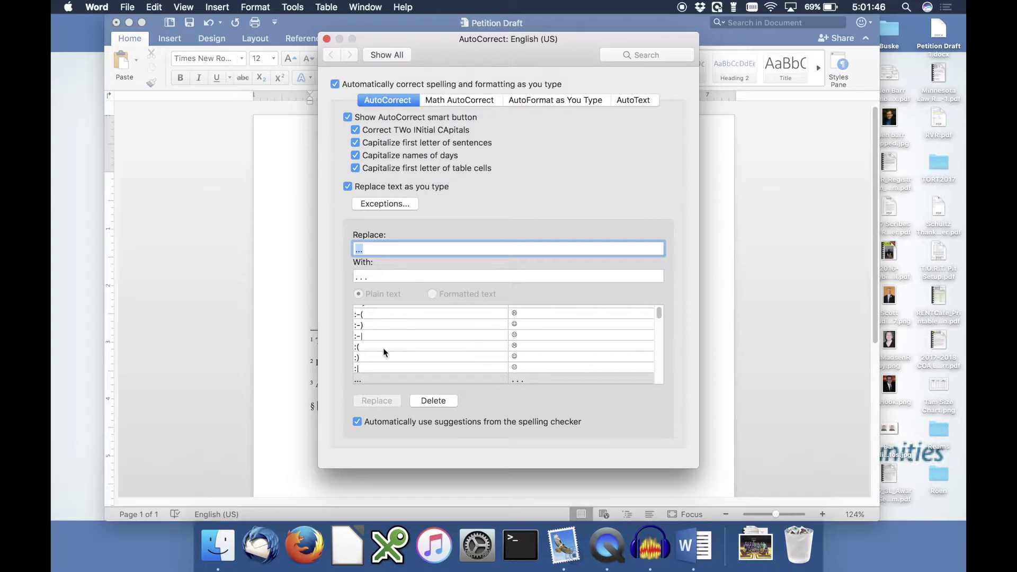
Step: Delete the new "..." AutoCorrect entry and clear its search and replacement text
click(430, 403)
click(373, 250)
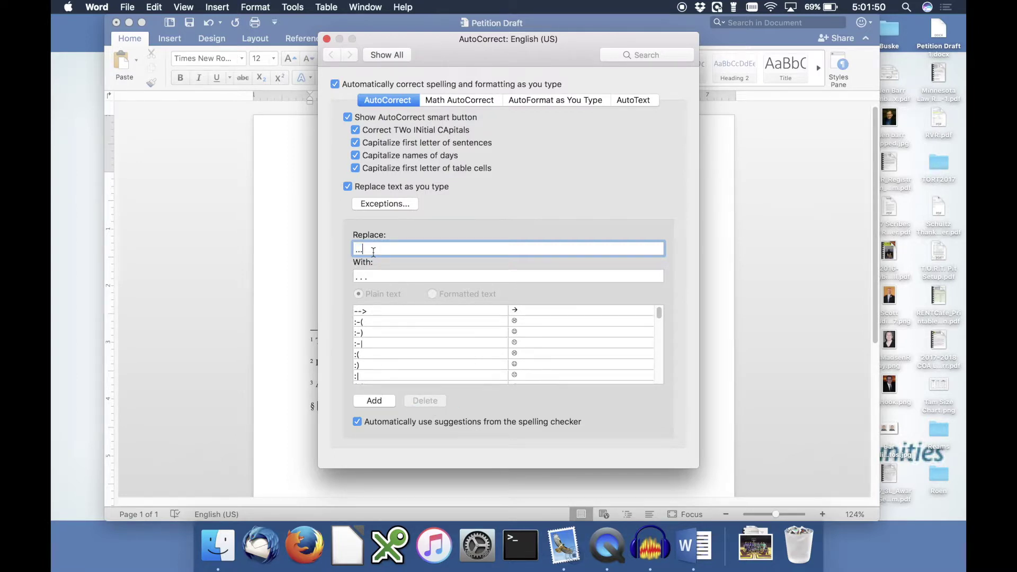
key(BackSpace)
key(BackSpace)
key(BackSpace)
key(Tab)
key(BackSpace)
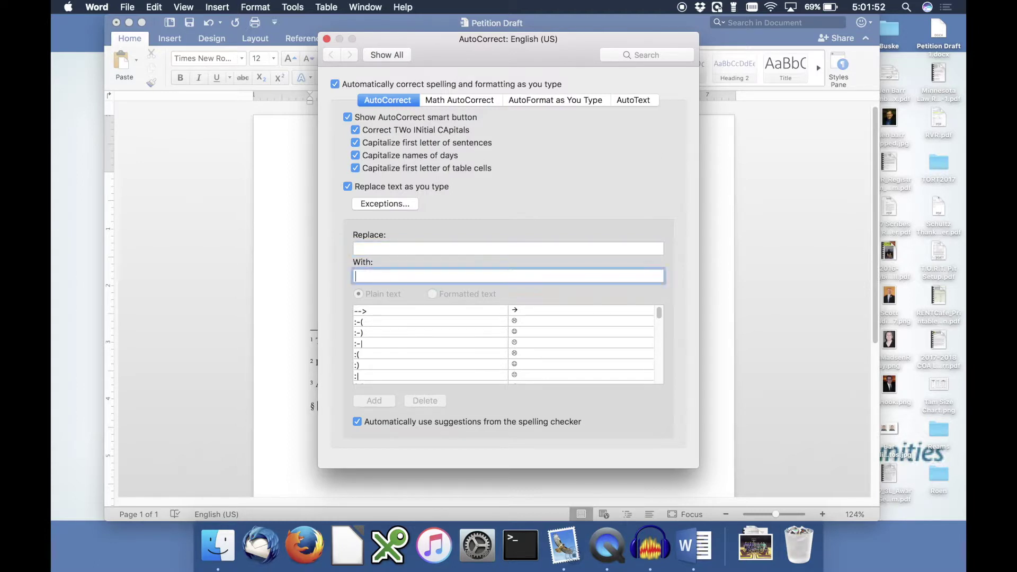
Step: Re-create the AutoCorrect entry replacing "..." with ". . ." and close the AutoCorrect settings
click(380, 248)
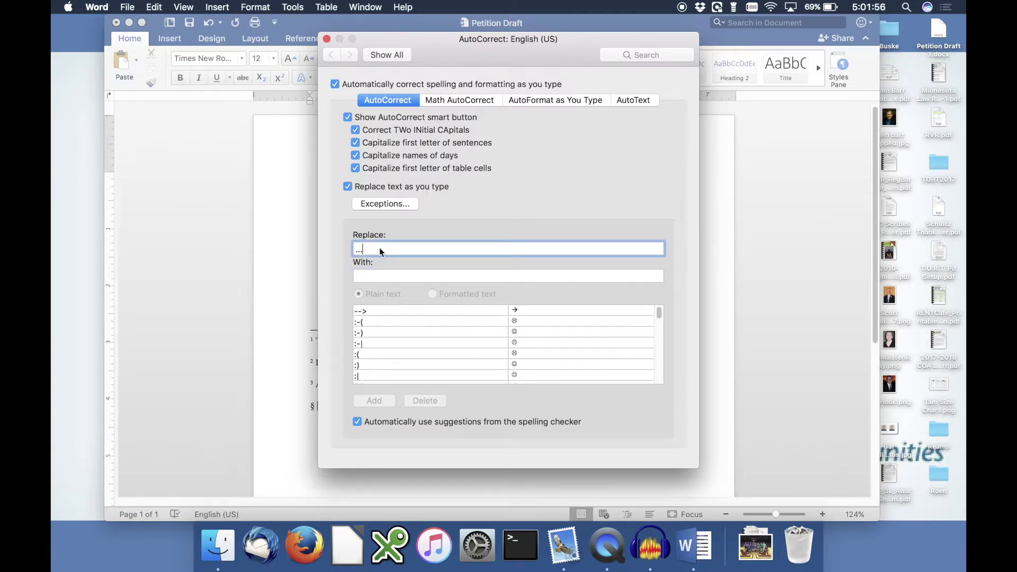
click(368, 276)
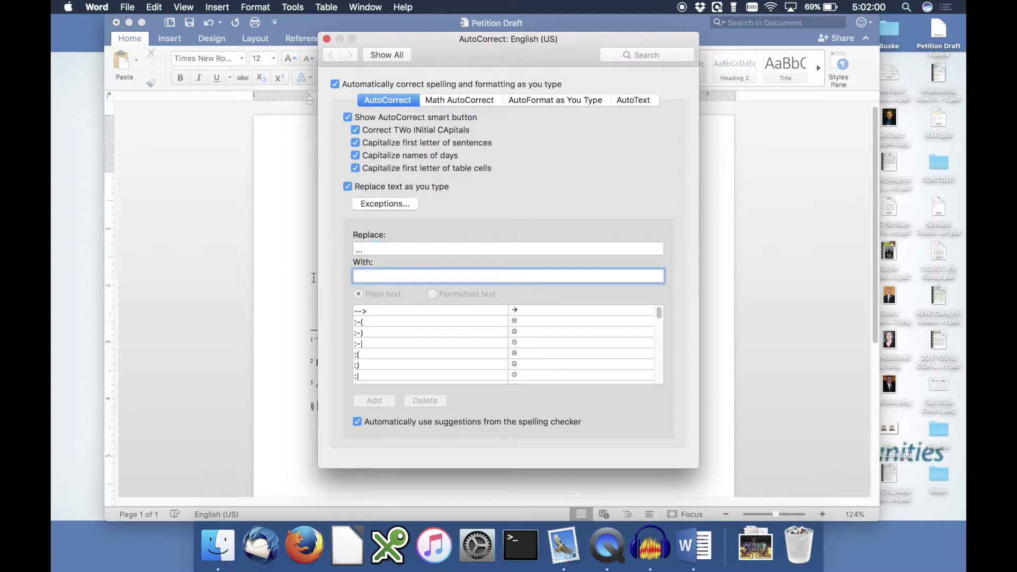
text(.)
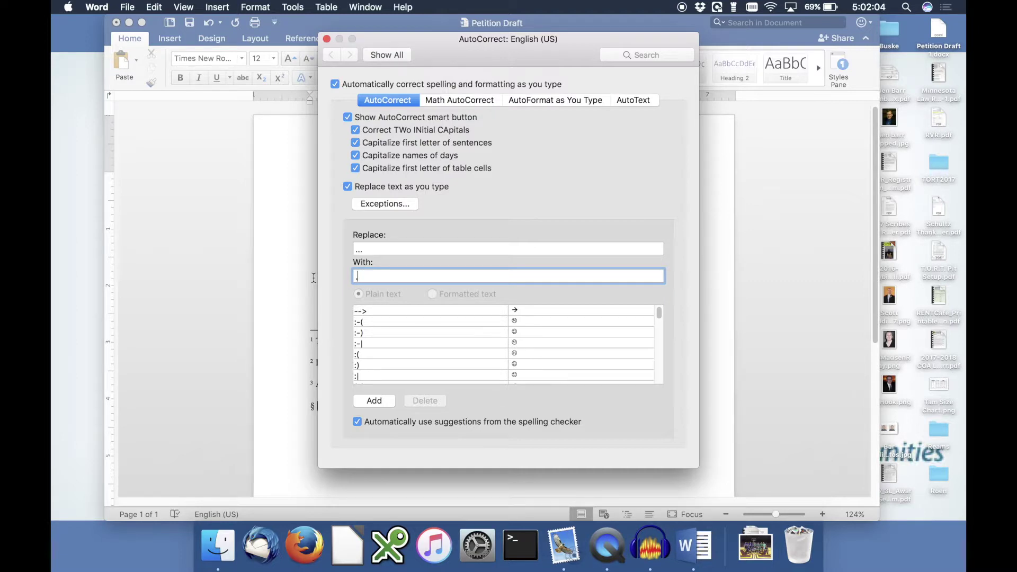
key(BackSpace)
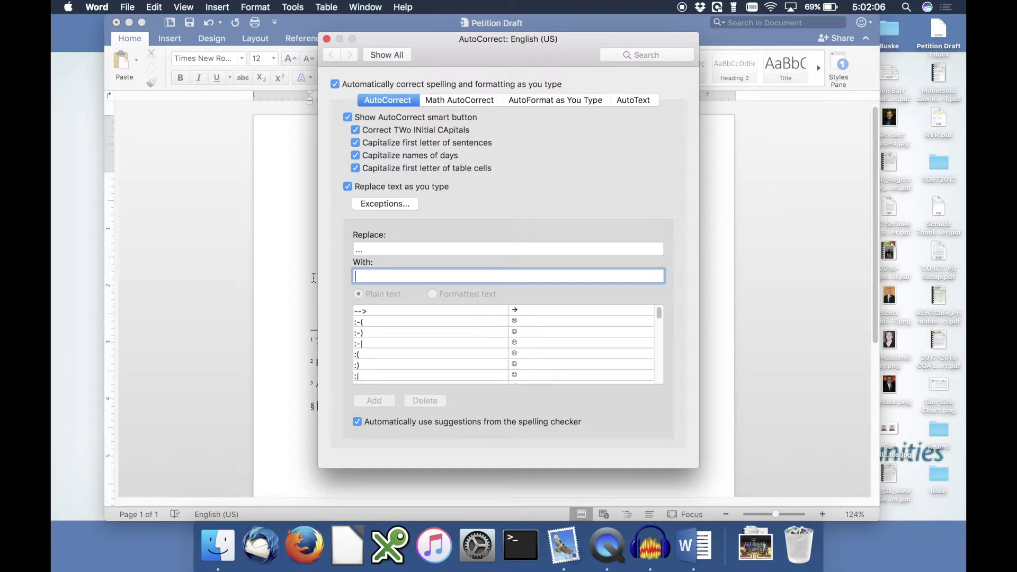
text(. .)
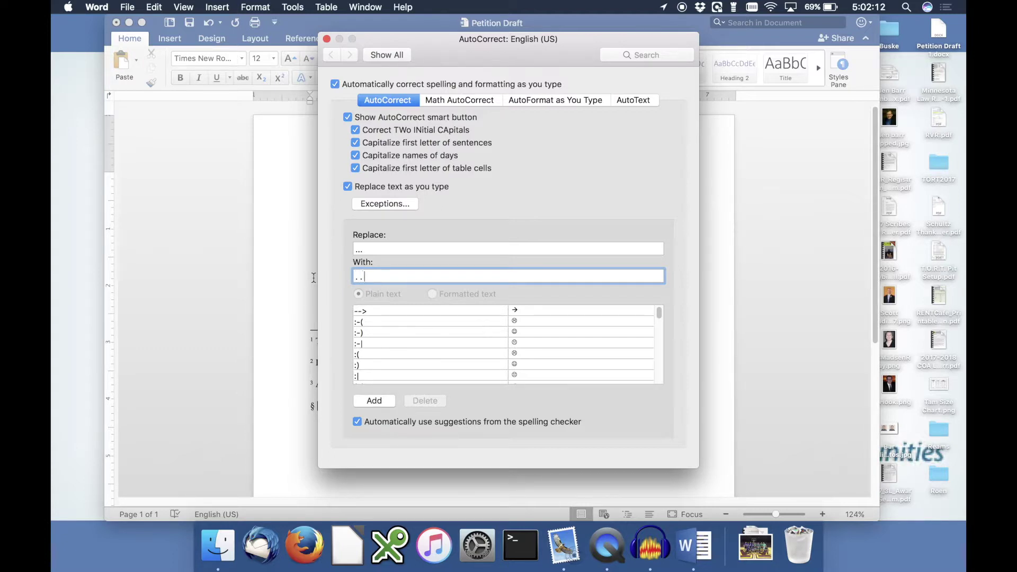
text( .)
click(375, 401)
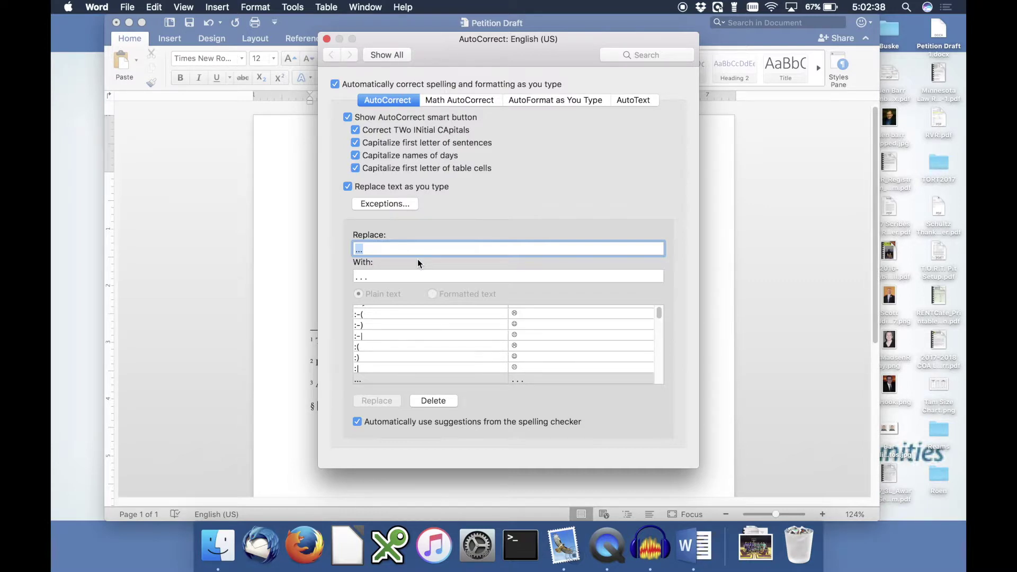
click(388, 277)
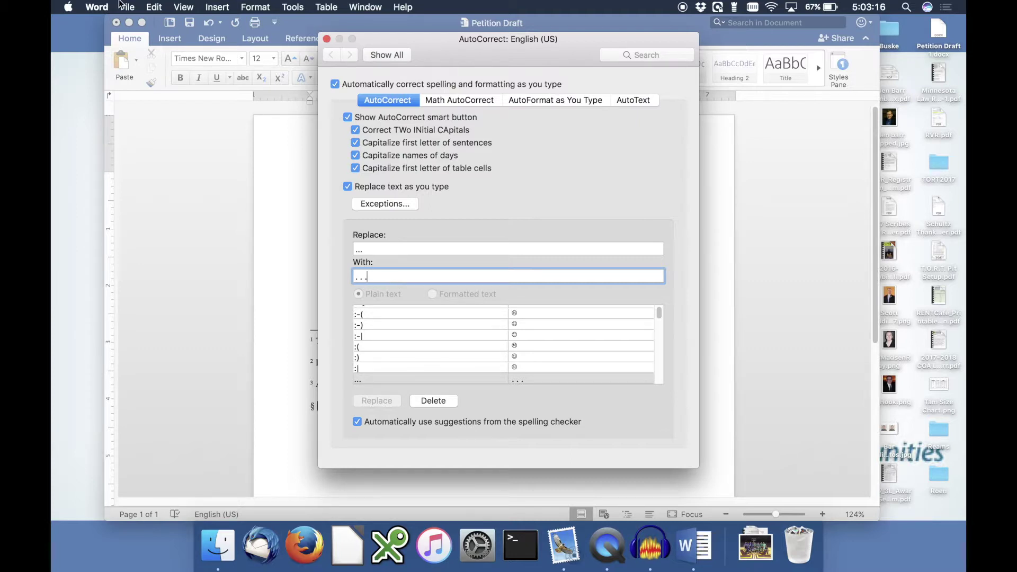
click(293, 9)
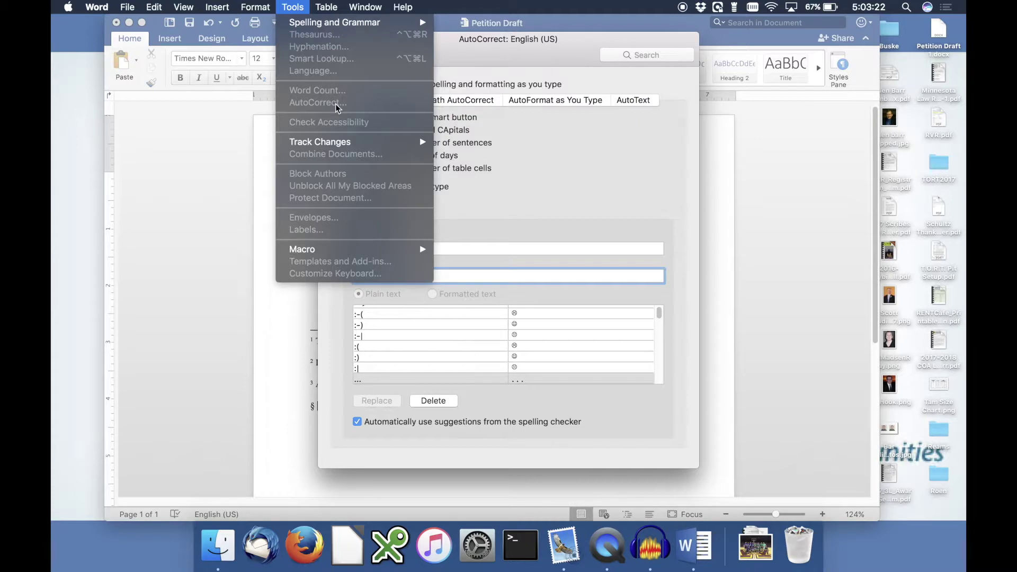
click(294, 9)
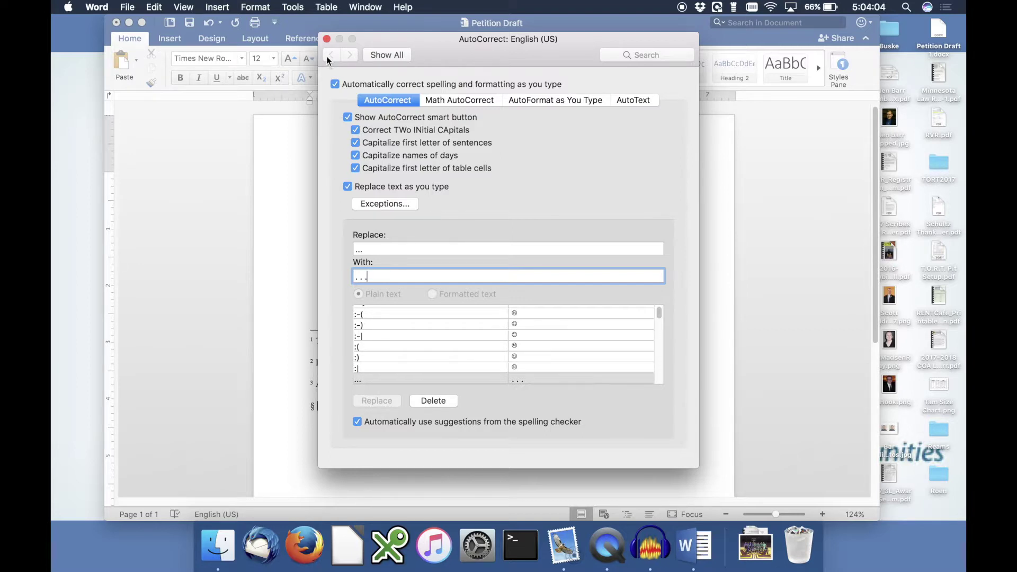
click(324, 38)
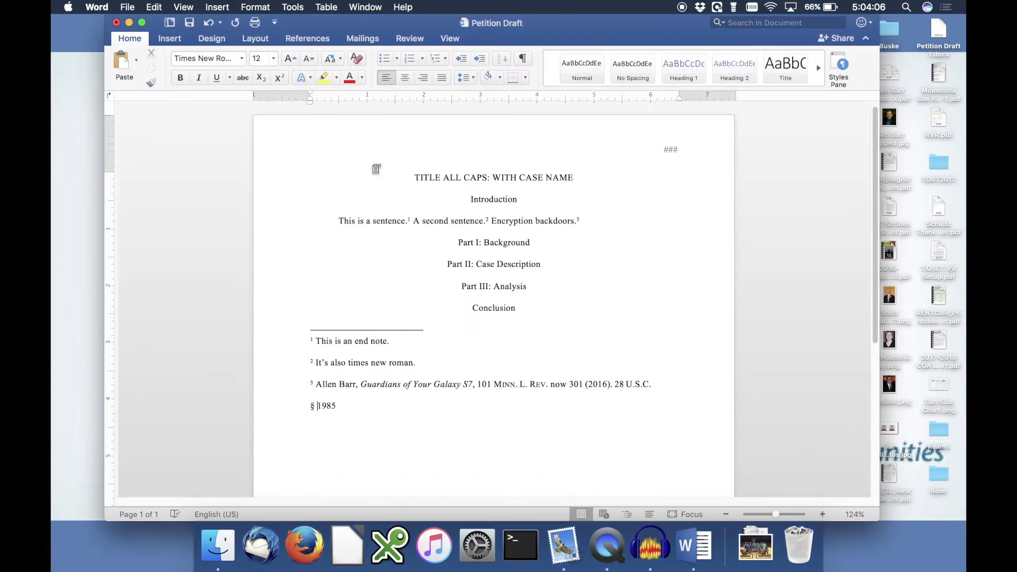
Step: Add left-aligned filler text beginning "Sententne that" two lines below the Conclusion heading, long enough to wrap onto a second line
click(529, 311)
key(Return)
key(Return)
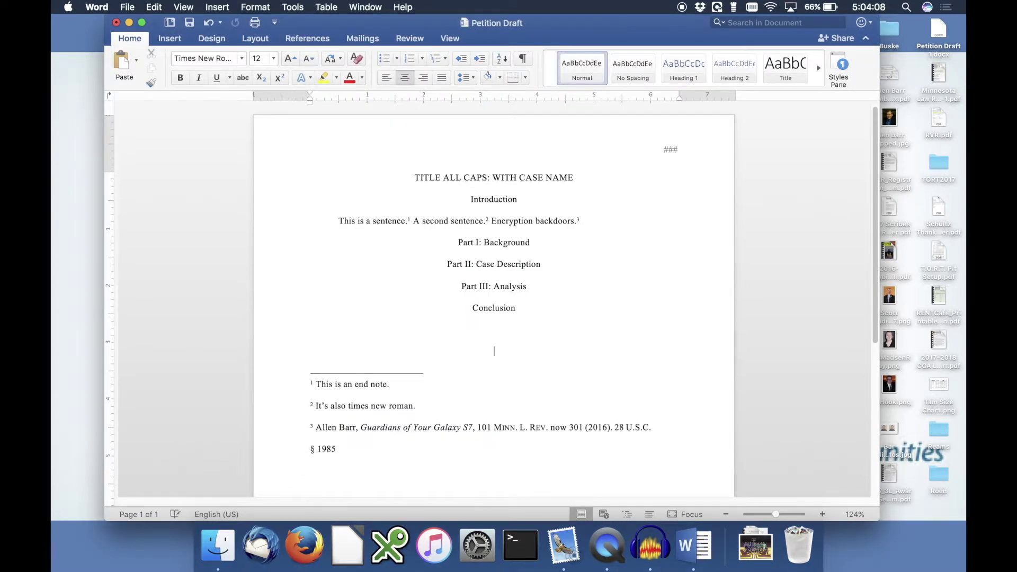
text(sent)
key(super+l)
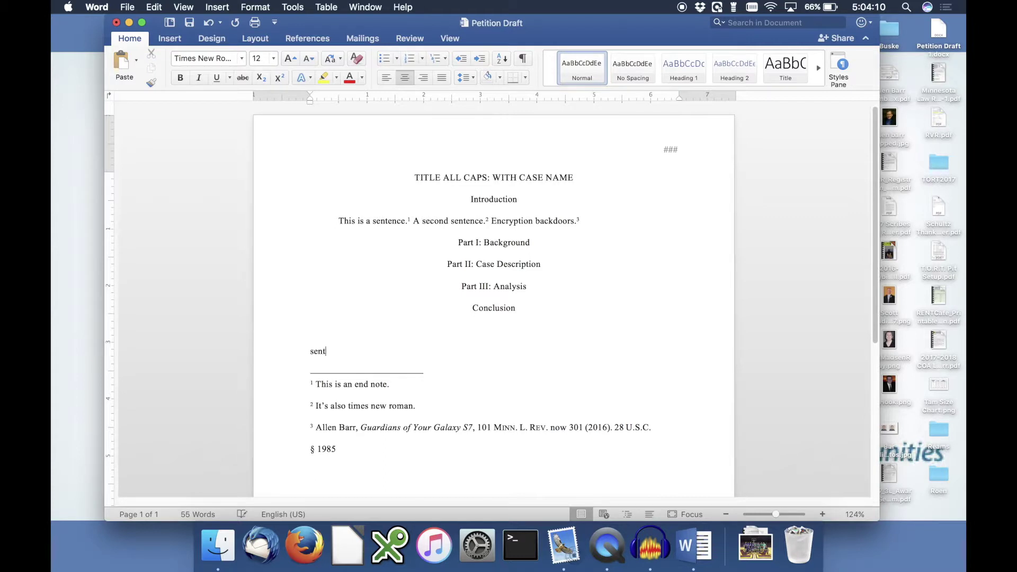
text(entne that )
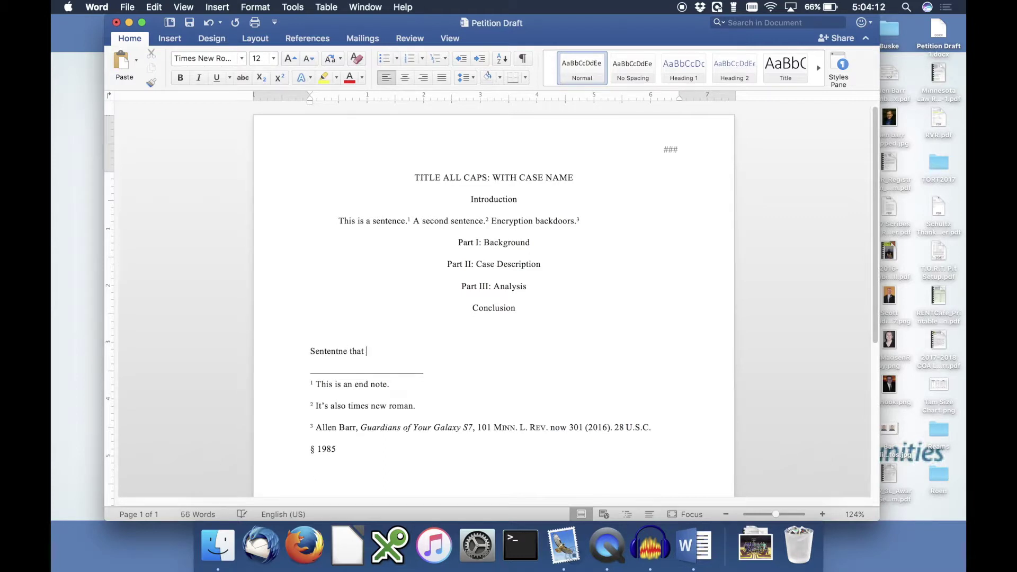
text(ogoe asdogaheo ig;iohefioef; laeglihef)
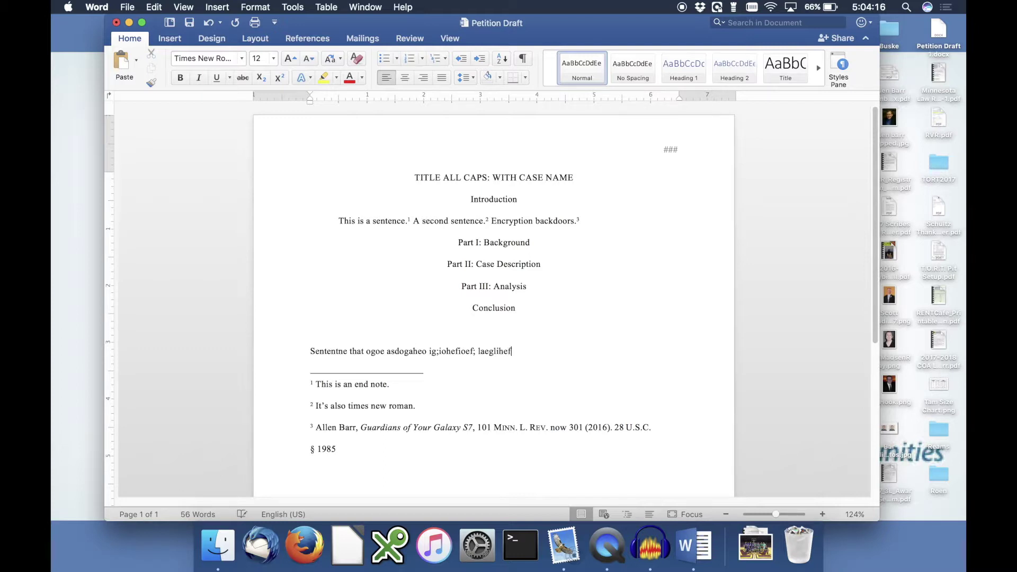
text(lhiaerlgihael;fi ;lirgleglh lrigaleifg lrg)
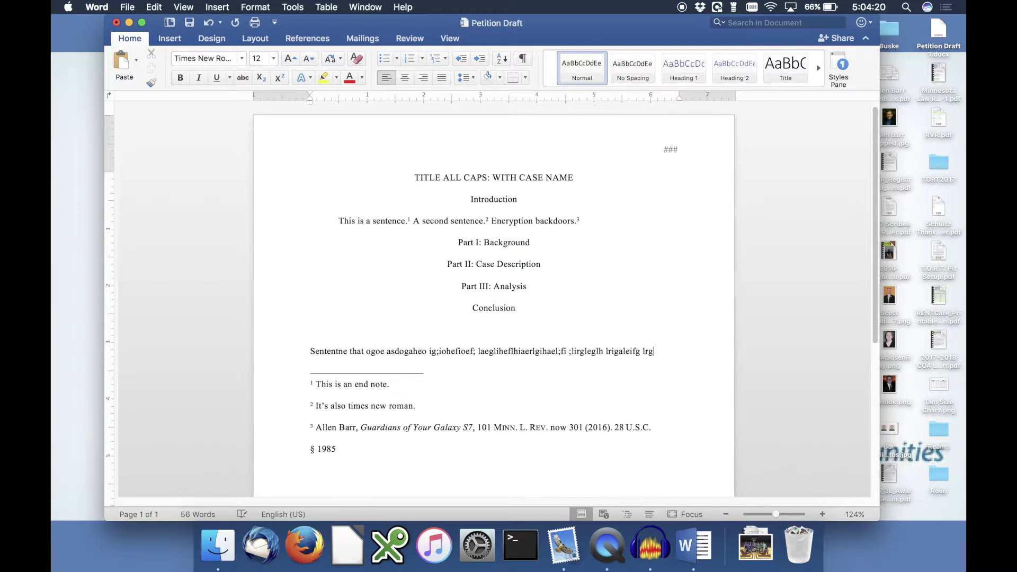
text(l8ef;gl8elig  ;  galie  gli)
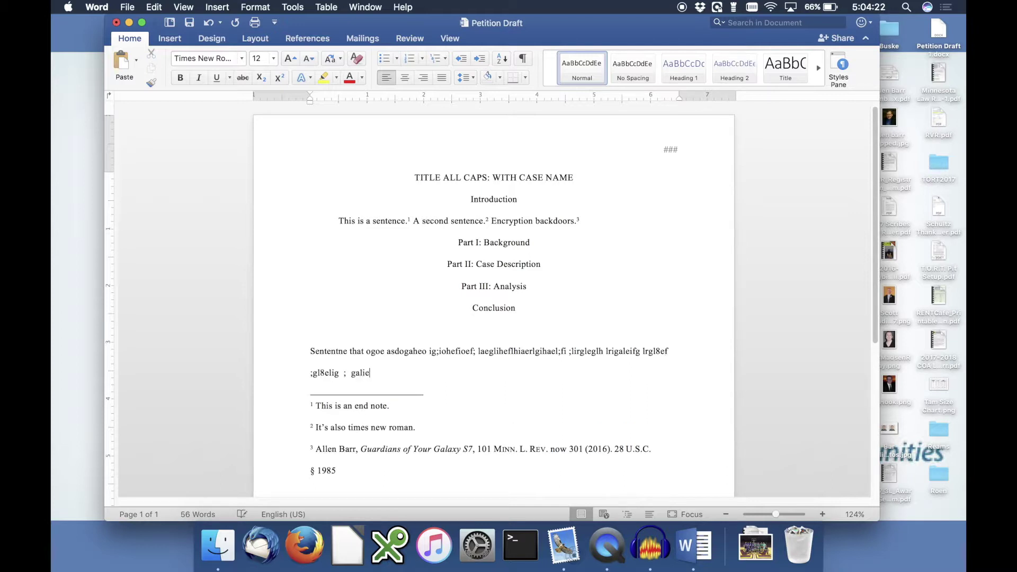
text(e bgli)
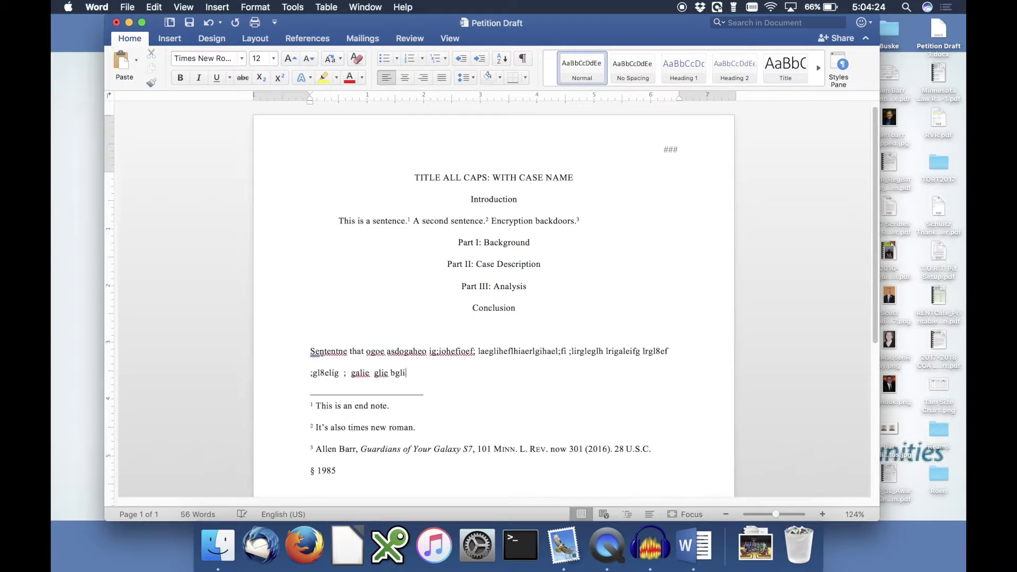
Step: Trim the end of the filler text so that it fits on a single line, ending just after "lrgl8ef"
key(BackSpace)
key(BackSpace)
key(BackSpace)
key(BackSpace)
key(BackSpace)
key(BackSpace)
key(BackSpace)
key(BackSpace)
key(BackSpace)
key(BackSpace)
key(BackSpace)
key(BackSpace)
key(BackSpace)
key(BackSpace)
key(BackSpace)
key(BackSpace)
key(BackSpace)
key(BackSpace)
key(BackSpace)
key(BackSpace)
key(BackSpace)
key(BackSpace)
key(BackSpace)
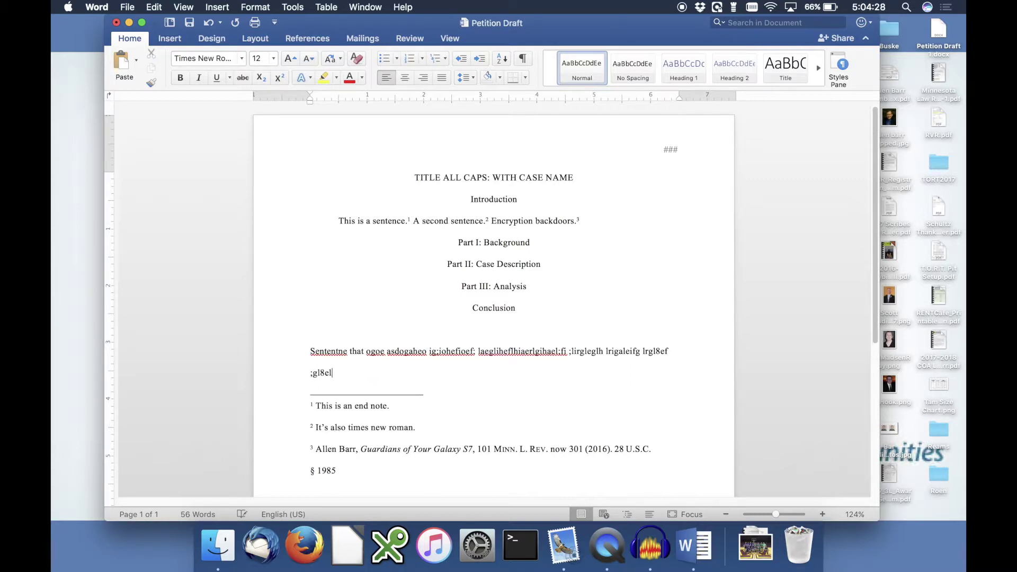
key(BackSpace)
key(BackSpace)
key(BackSpace)
key(BackSpace)
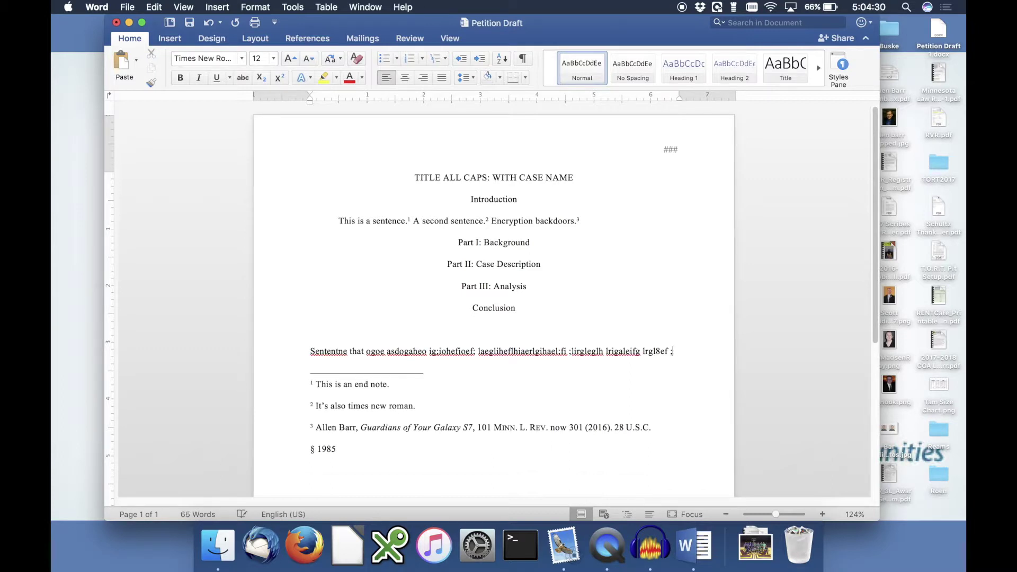
Step: Continue the filler paragraph with "asdfasdf" on its second line and remove the stray semicolon after "lrgl8ef"
key(Return)
text(asdfasdf)
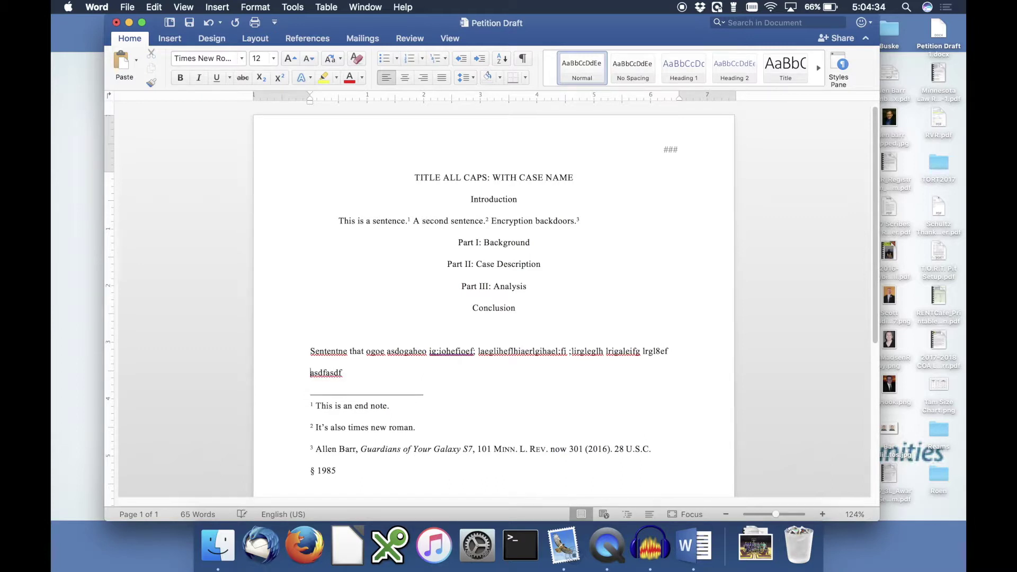
key(BackSpace)
key(BackSpace)
Step: Insert the spaced ellipsis ". . ." between "lrgl8ef" and "asdfasdf" in the filler text
double_click(321, 374)
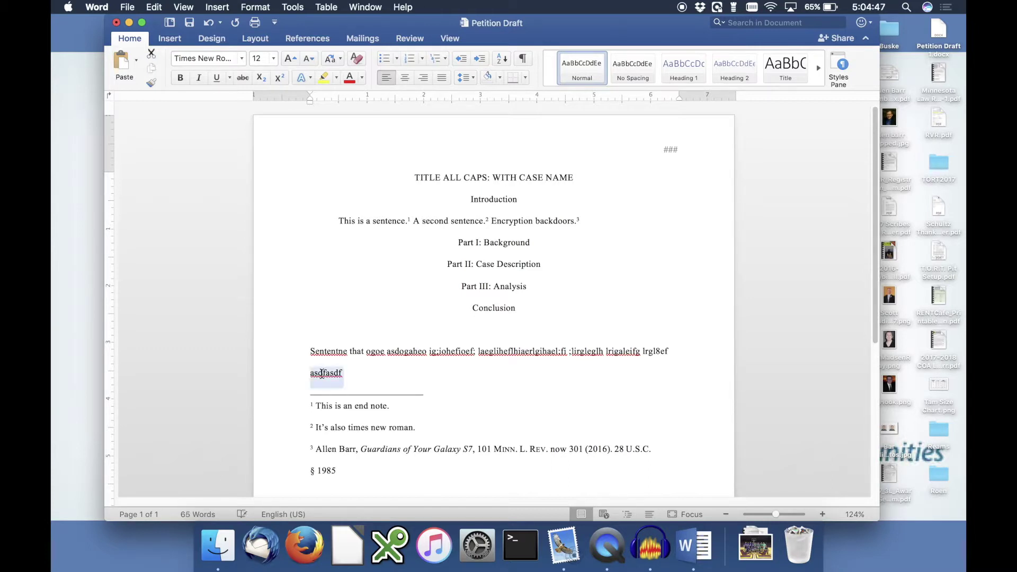
double_click(651, 351)
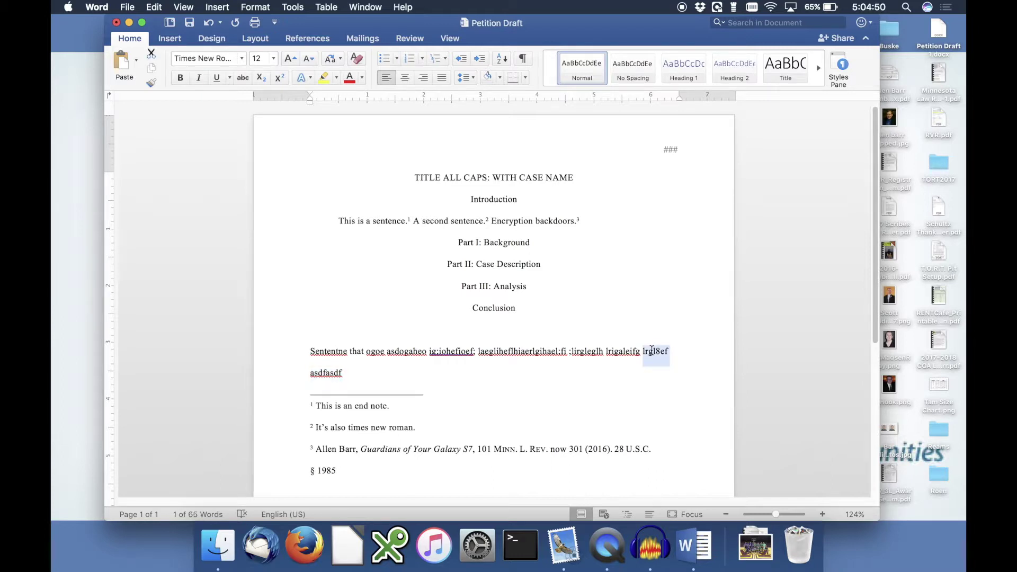
click(308, 375)
text(. . .)
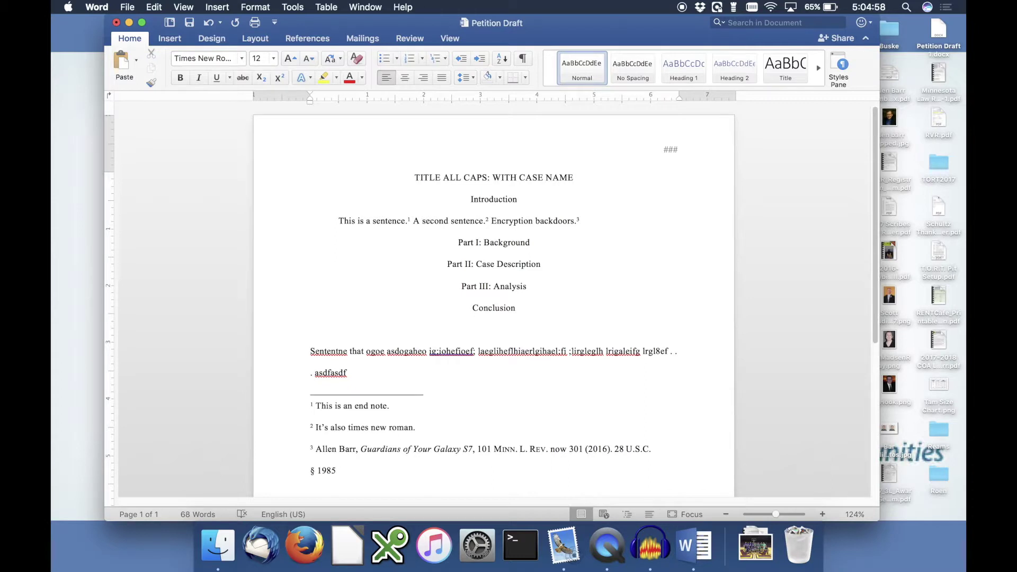
Step: Rework the ellipsis before "asdfasdf" with nonbreaking spaces so all three periods stay together on the second line
click(310, 373)
text(. .)
click(673, 351)
key(BackSpace)
Step: Add an AutoCorrect entry that replaces "SS" with the section symbol "§"
click(305, 6)
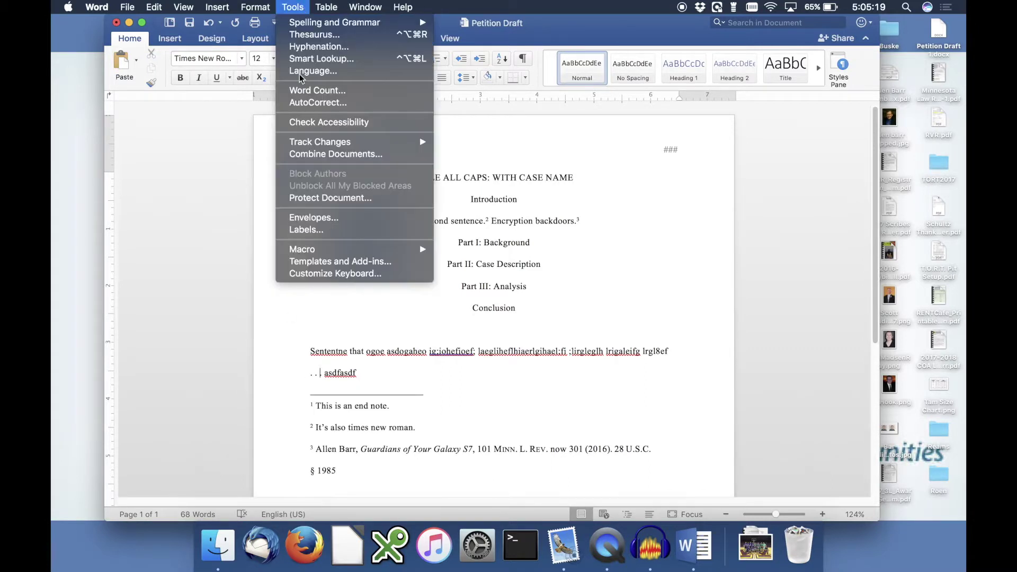
click(324, 104)
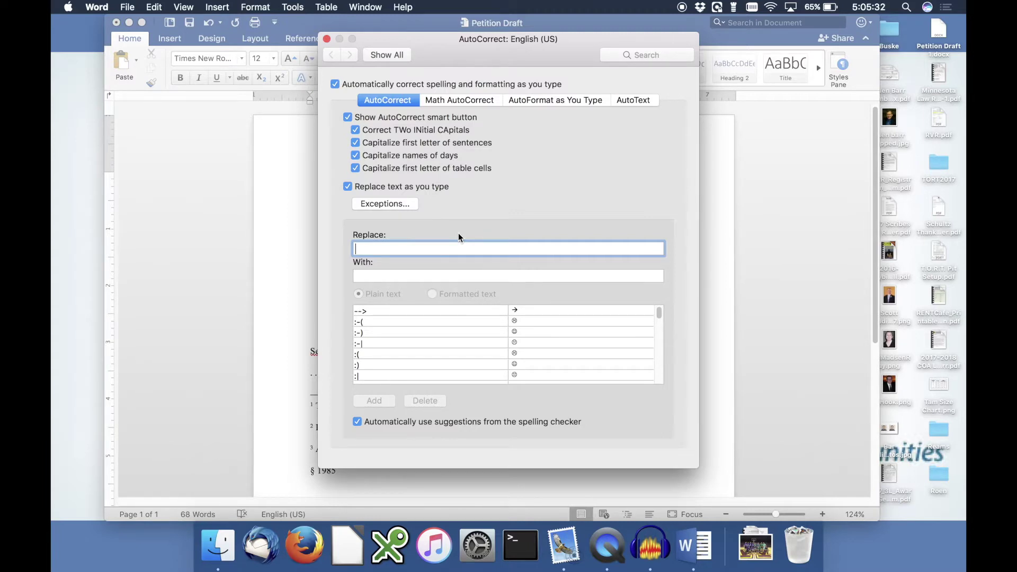
text(SS)
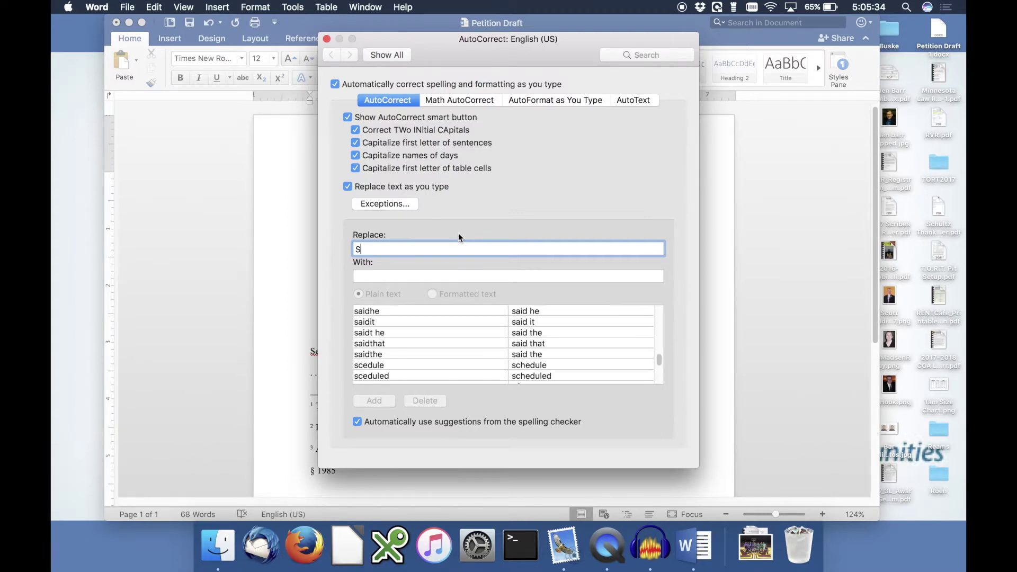
click(401, 277)
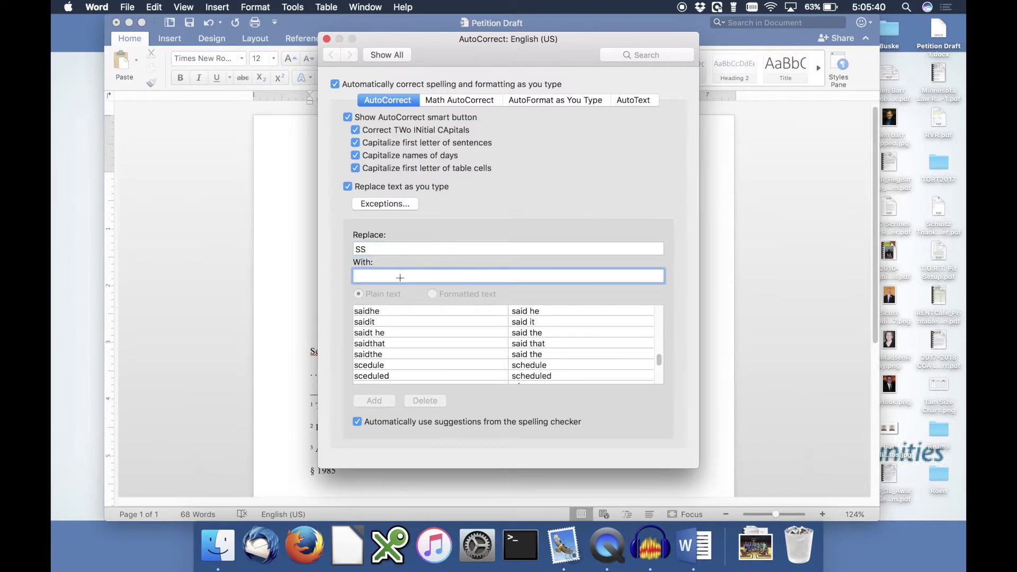
text(§)
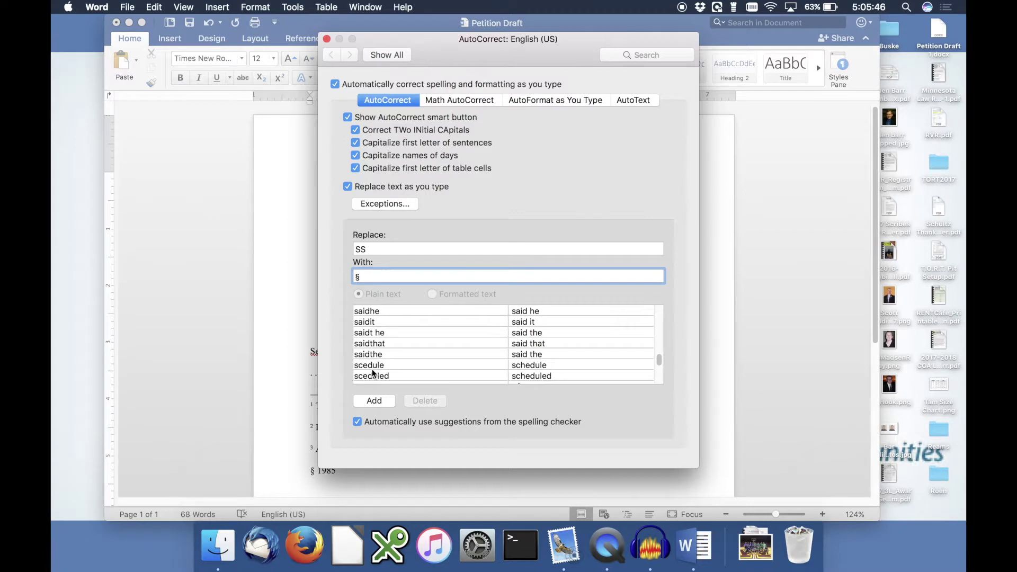
click(366, 402)
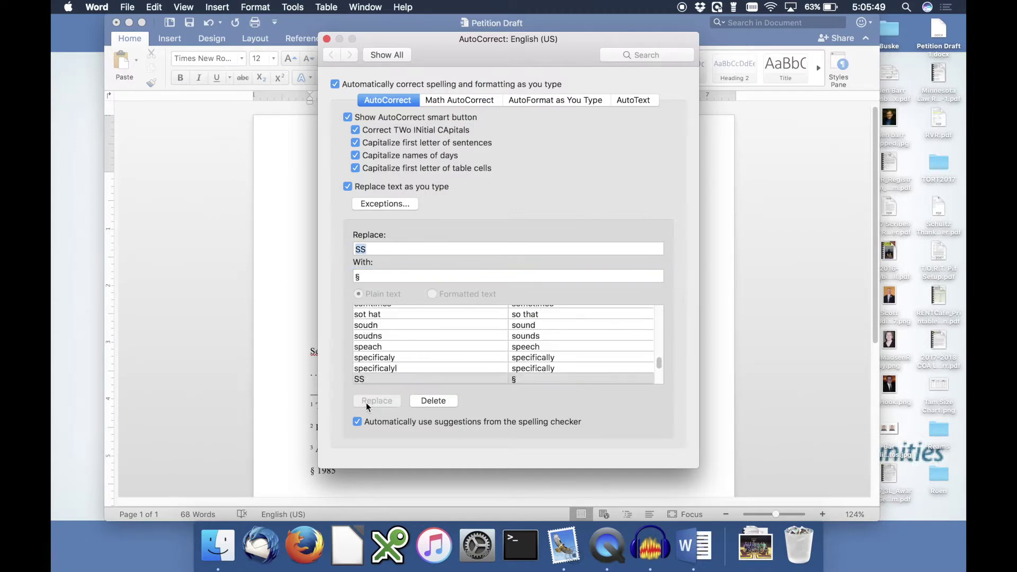
Step: Add an AutoCorrect entry that replaces "PP" with the paragraph symbol "¶", and close the AutoCorrect settings
click(370, 253)
key(BackSpace)
key(BackSpace)
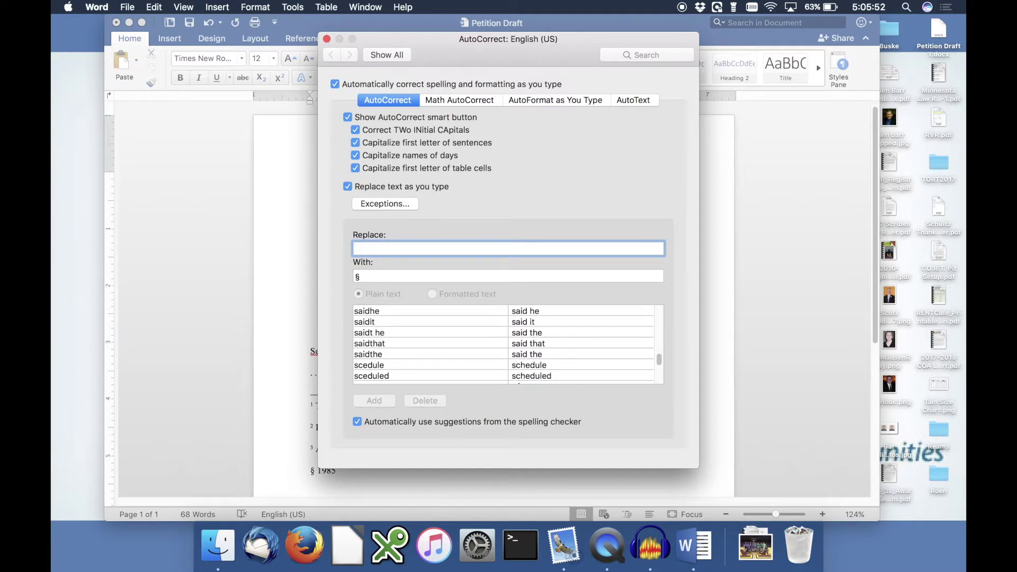
text(PP)
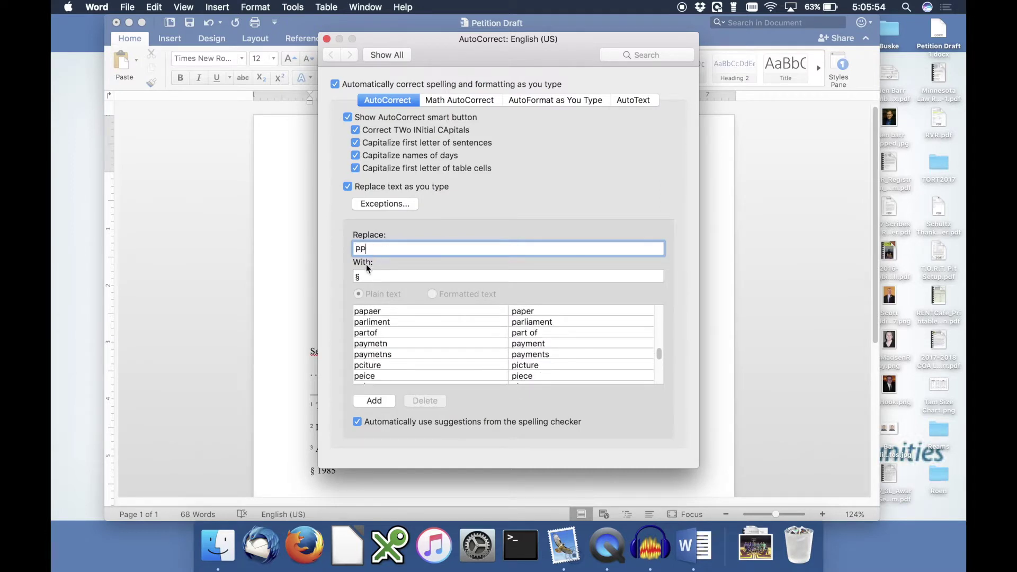
click(355, 278)
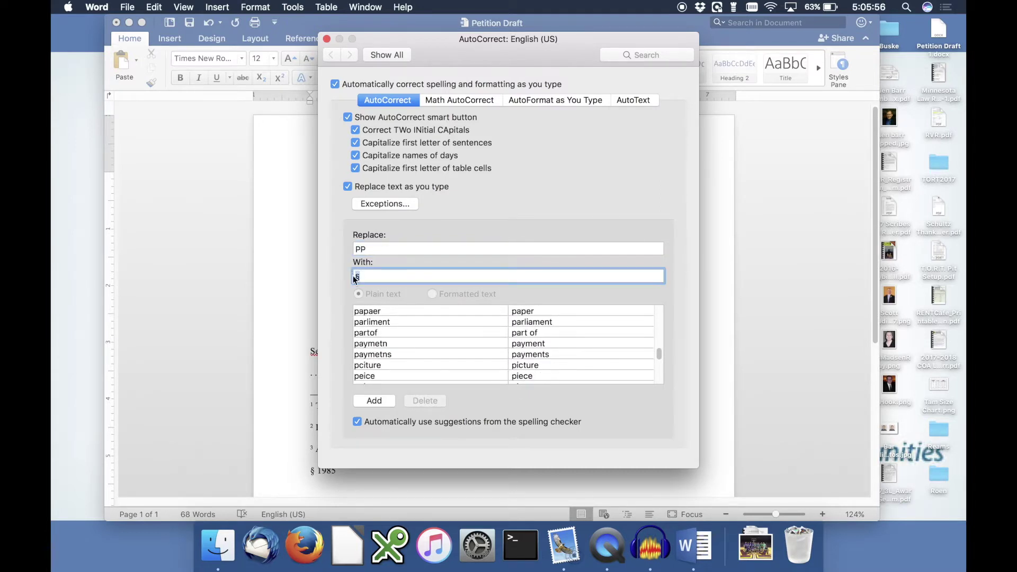
text(¶)
click(374, 400)
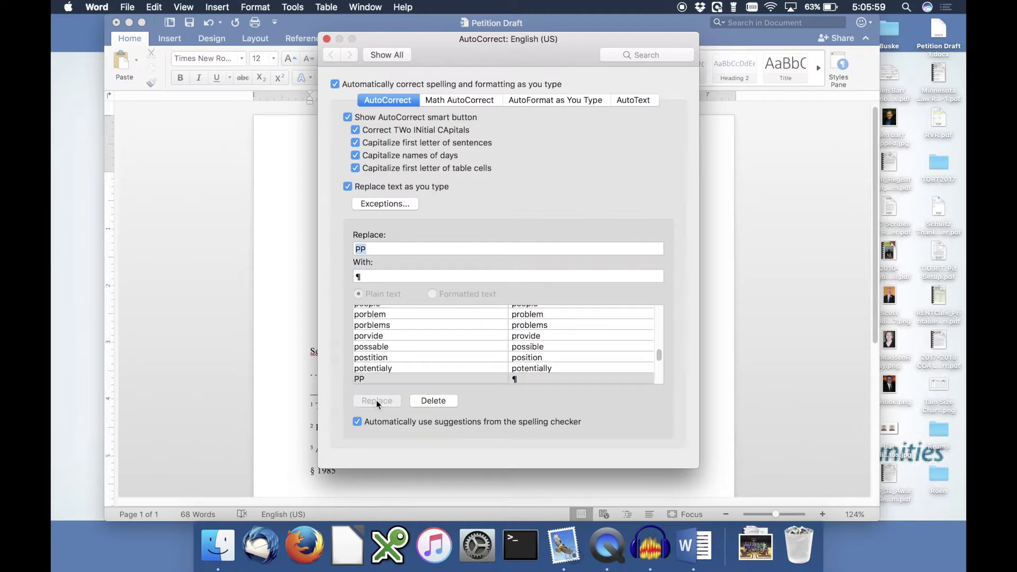
click(326, 38)
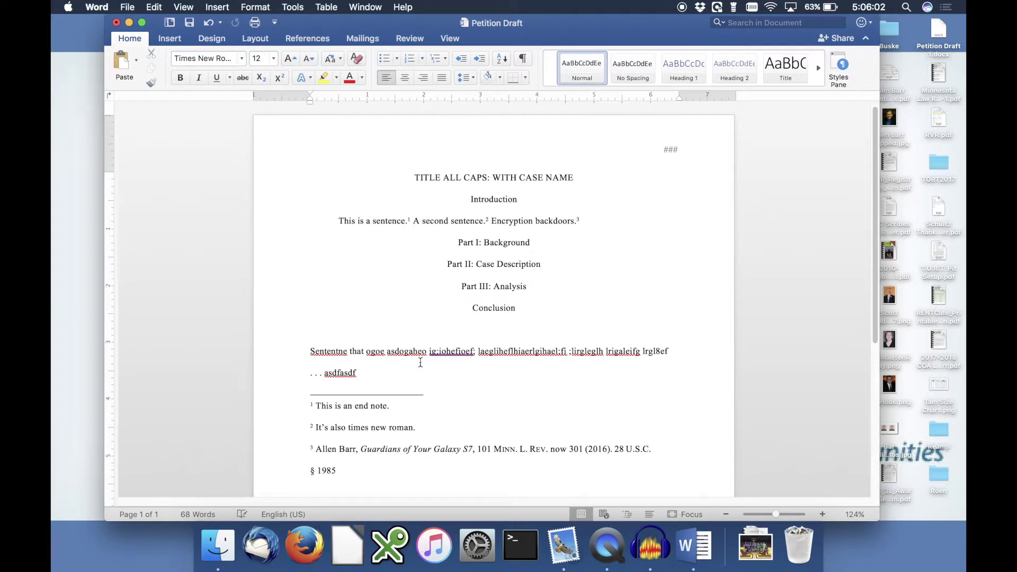
Step: Append the citation "17 USC § 1985" after "asdfasdf" in the filler paragraph
text(17 USC § 1985)
Step: Delete the AutoCorrect entry that turns "(c)" into the copyright symbol "©"
click(294, 7)
click(326, 102)
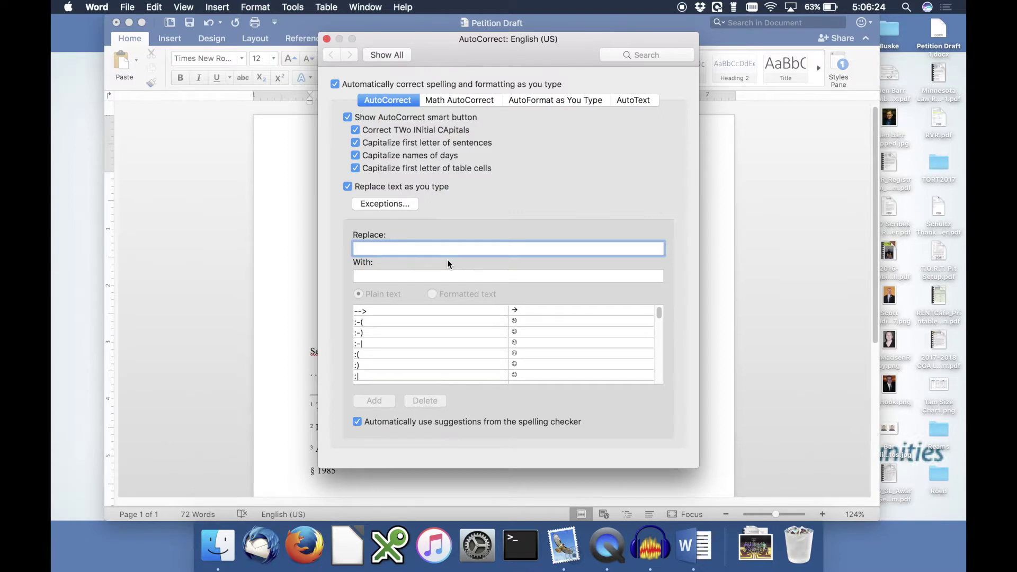
scroll(456, 319, down, 1)
scroll(456, 321, down, 10)
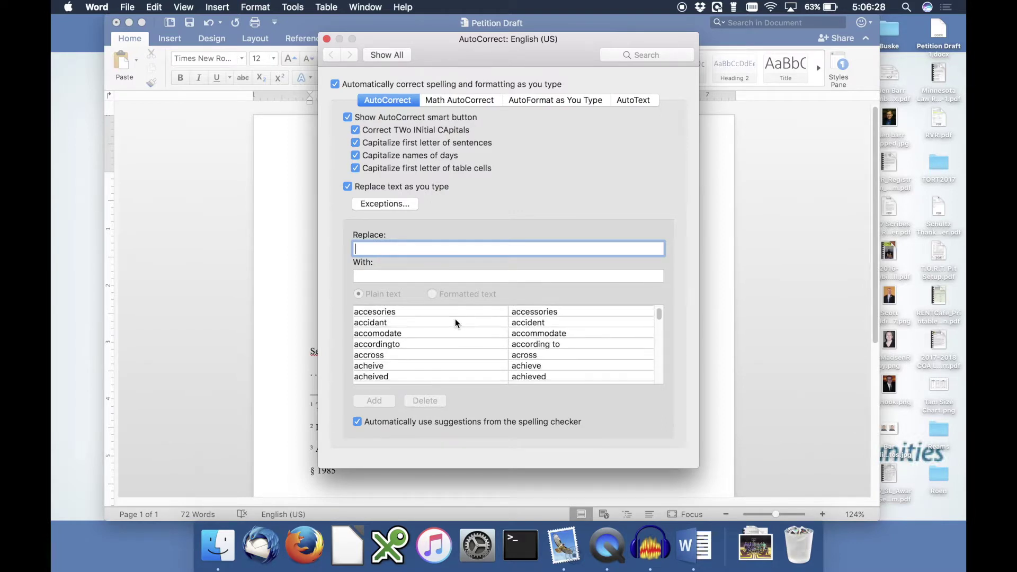
text((C))
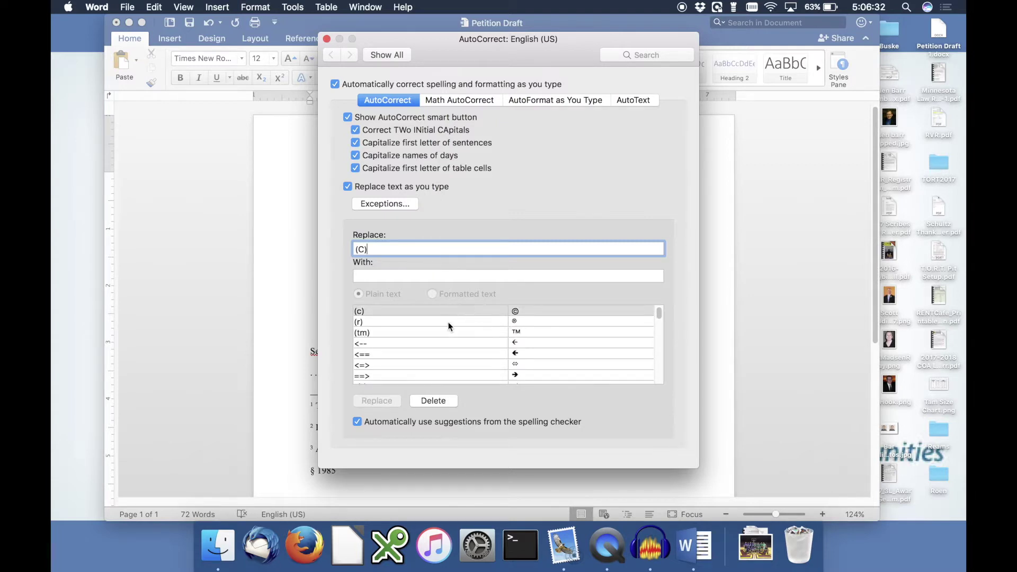
click(437, 401)
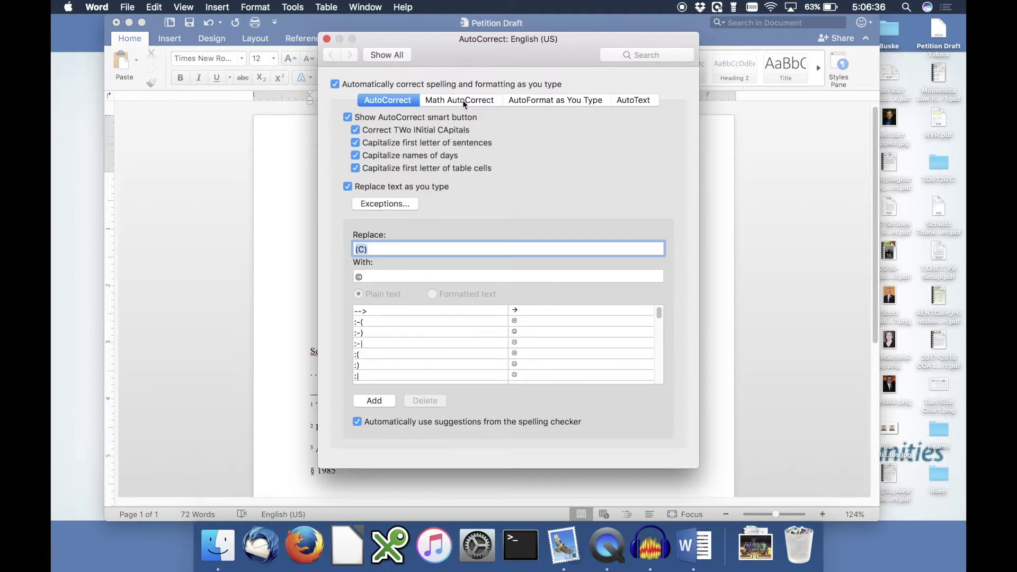
Step: Turn off automatic replacement of internet and network paths with hyperlinks and of ordinals with superscript, and close the settings
click(554, 101)
click(407, 101)
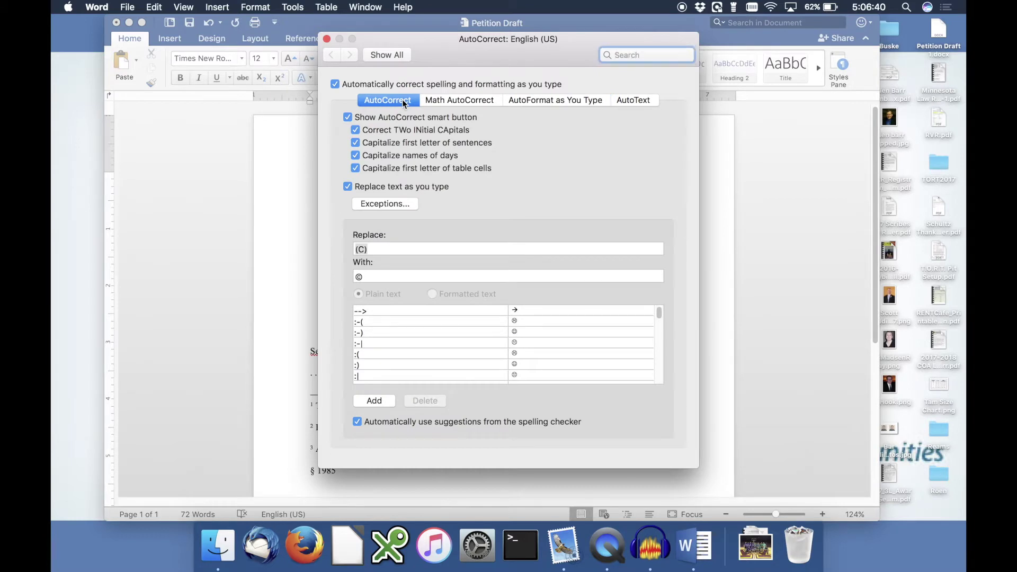
click(544, 100)
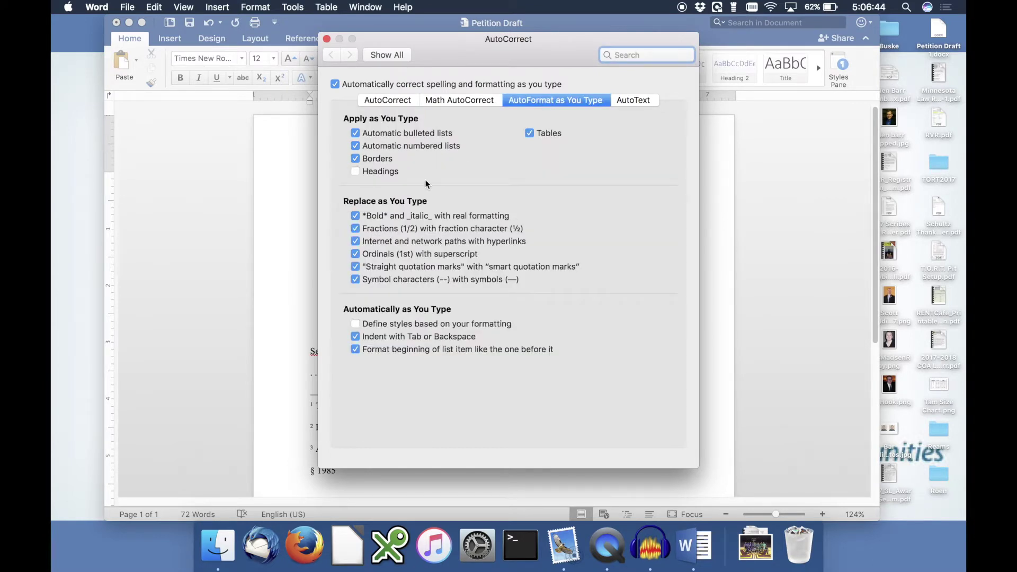
click(354, 243)
click(356, 256)
click(327, 38)
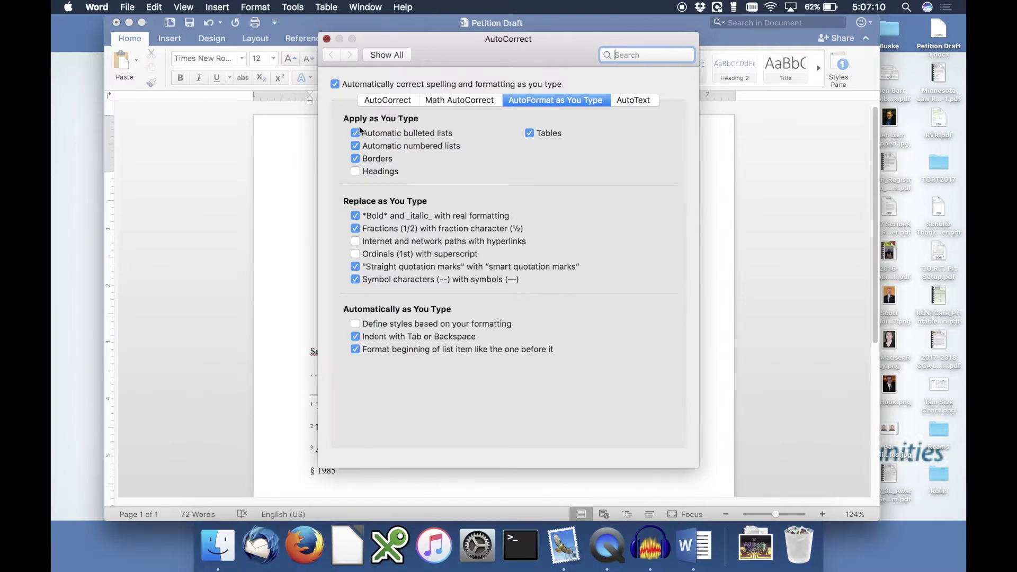
Step: Review the AutoFormat as You Type options and look up "(c)" in the AutoCorrect replacement list
click(292, 7)
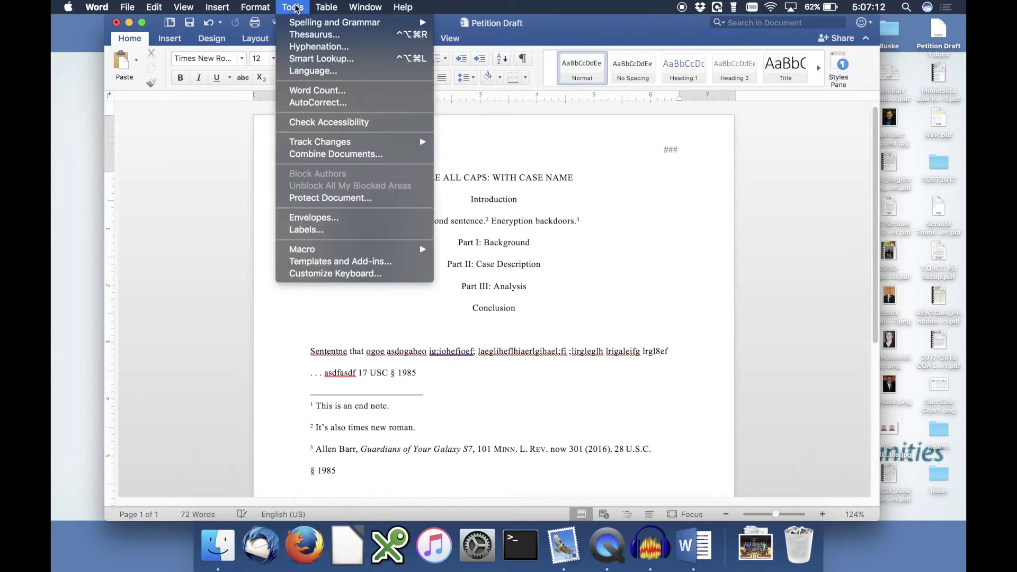
click(309, 103)
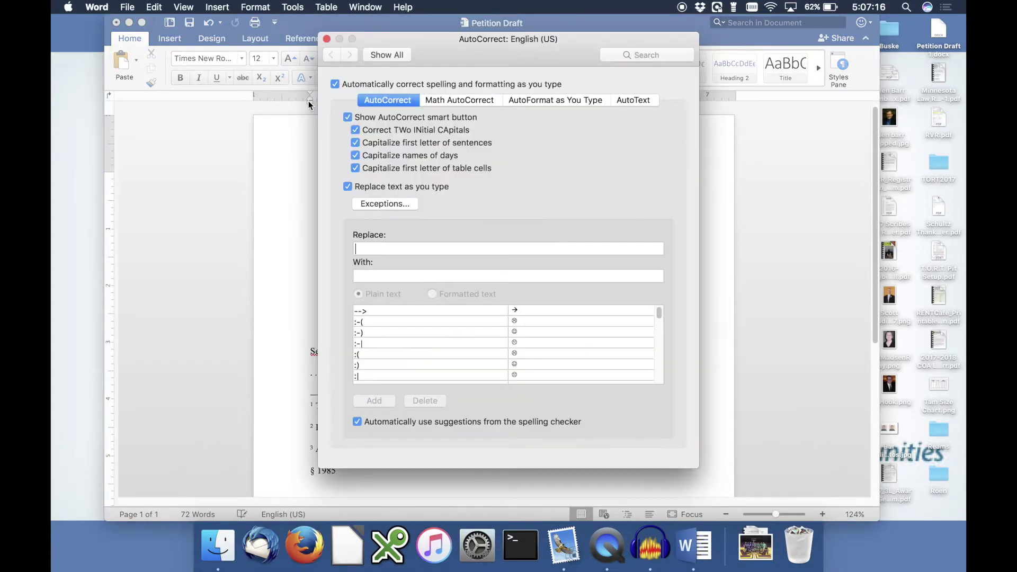
click(529, 100)
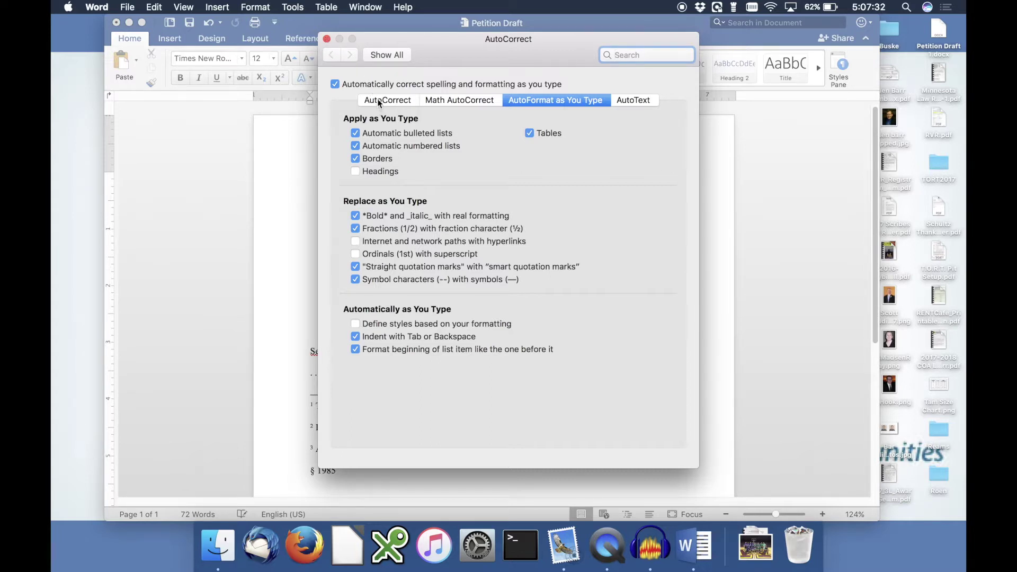
click(296, 7)
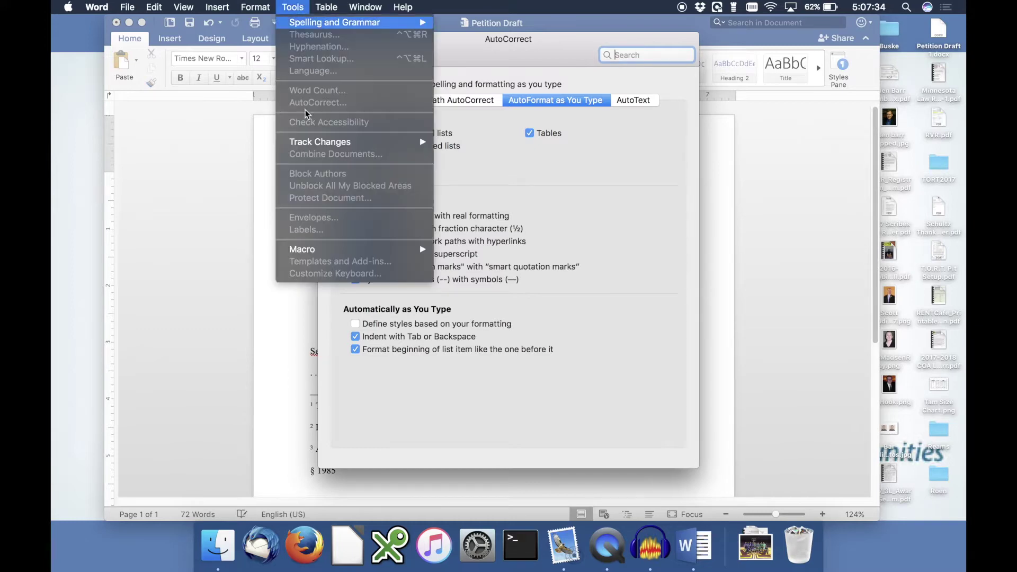
click(293, 7)
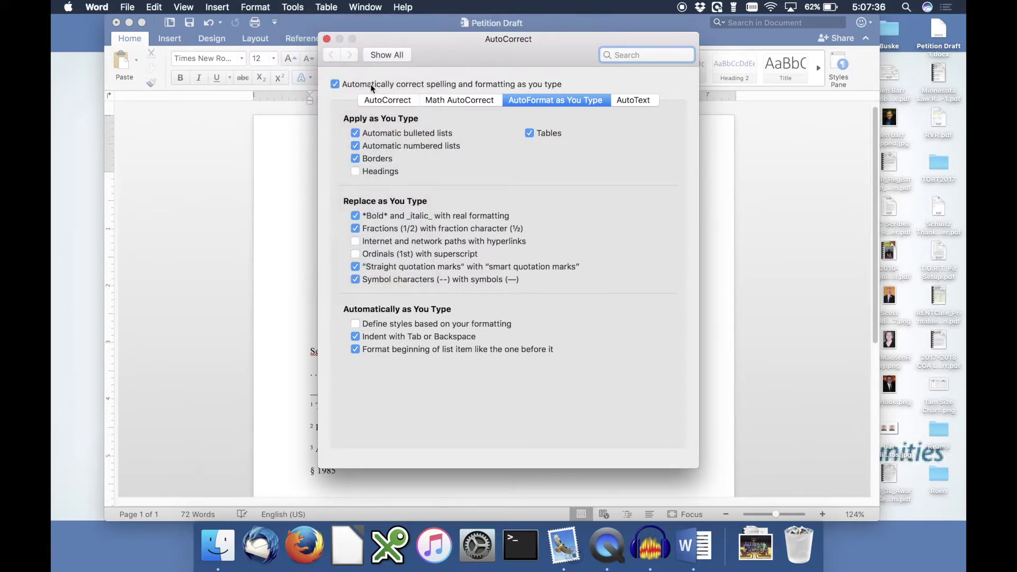
click(386, 106)
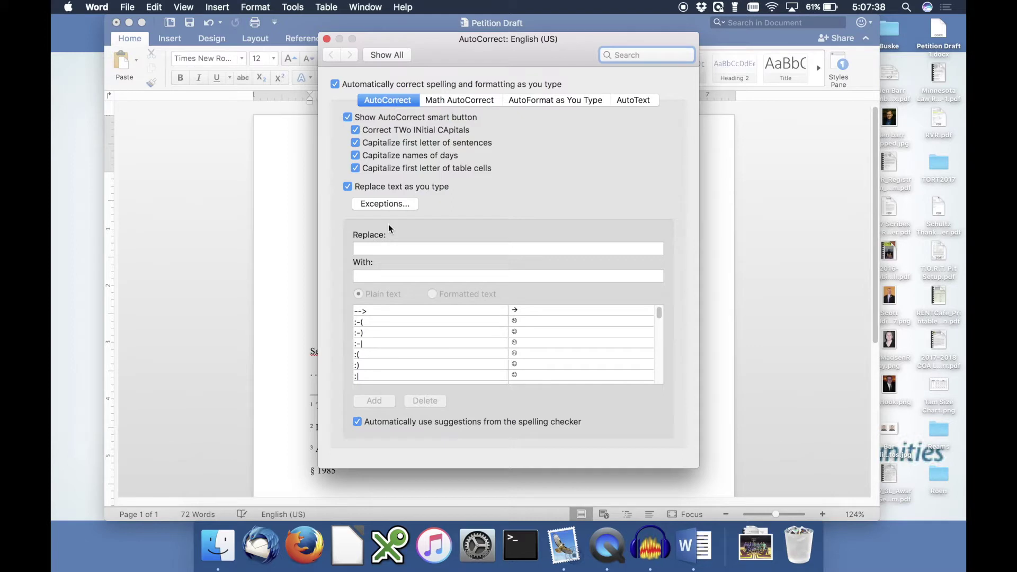
click(376, 245)
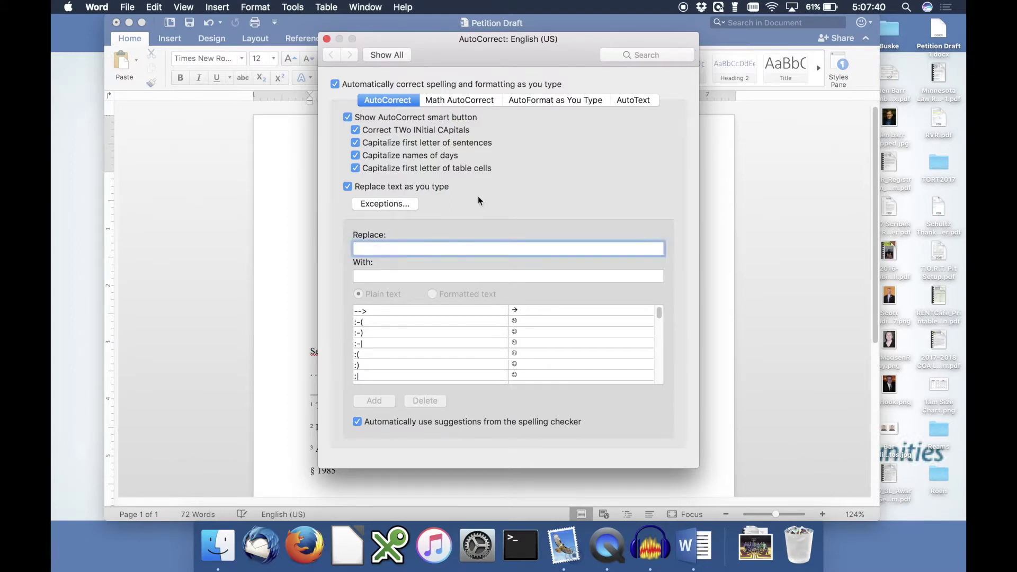
text((C)
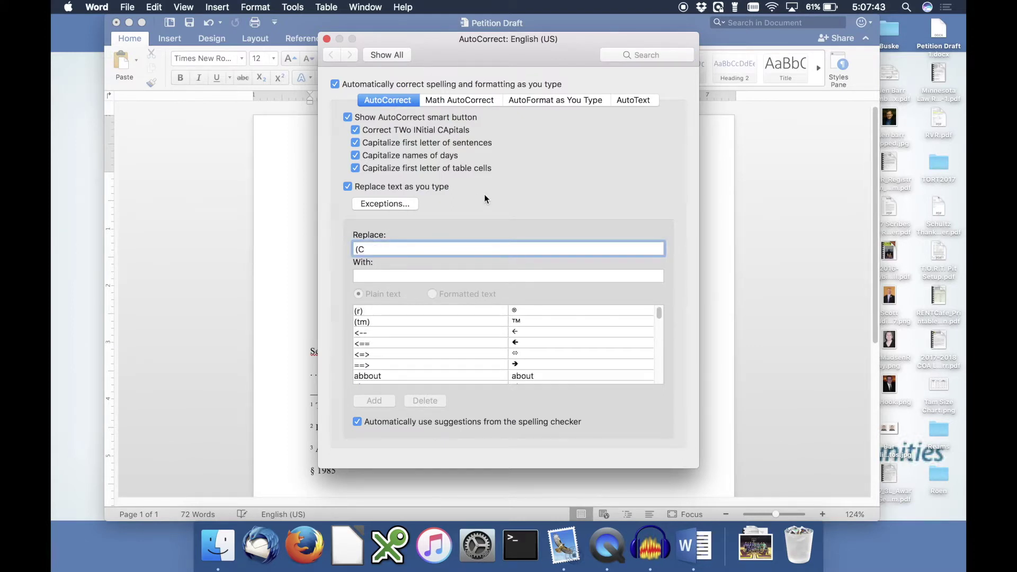
key(BackSpace)
text(c))
click(327, 39)
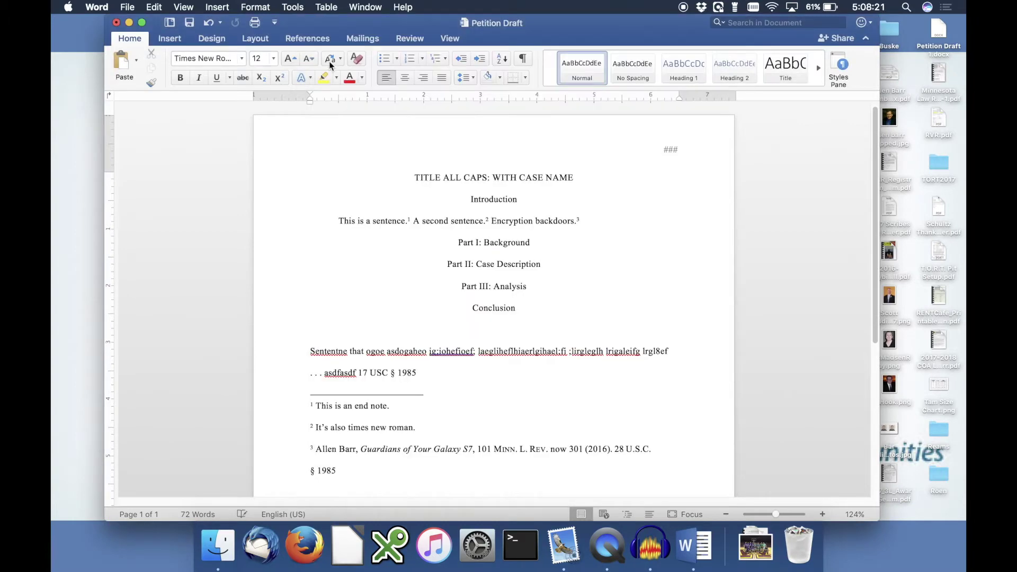
Step: Turn off ignoring words in UPPERCASE in the Spelling & Grammar preferences
click(103, 7)
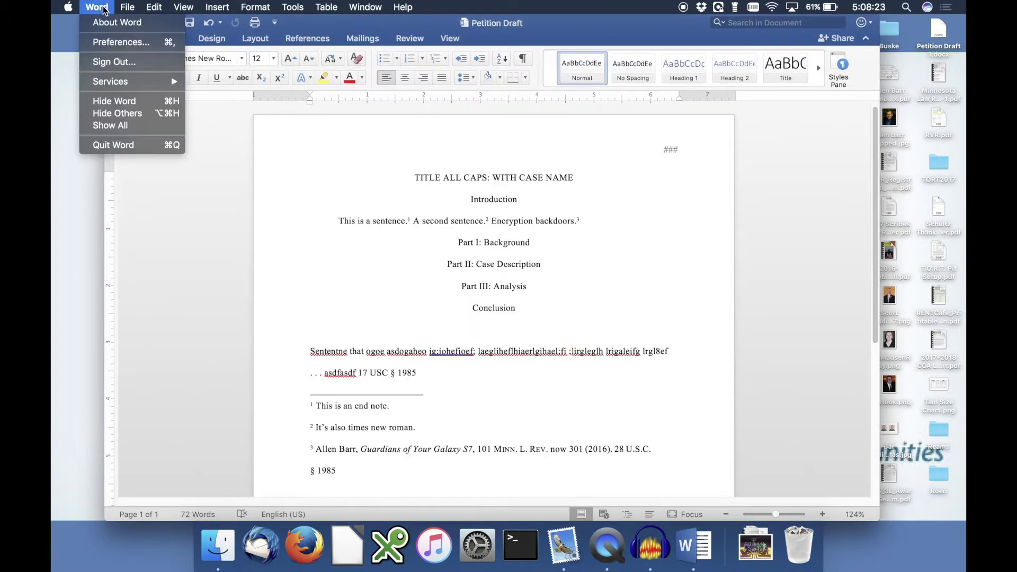
click(110, 42)
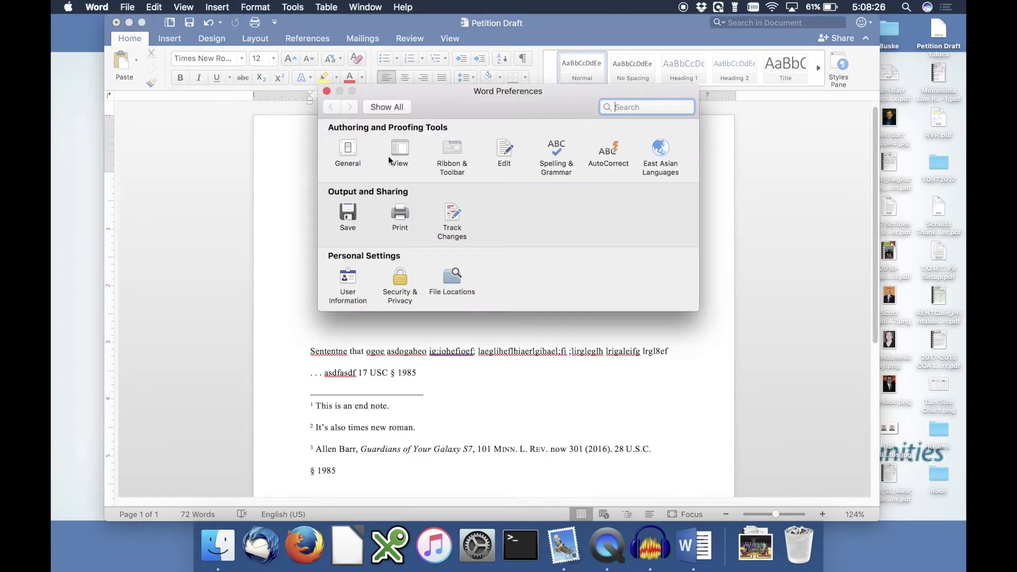
click(102, 7)
click(118, 34)
click(558, 151)
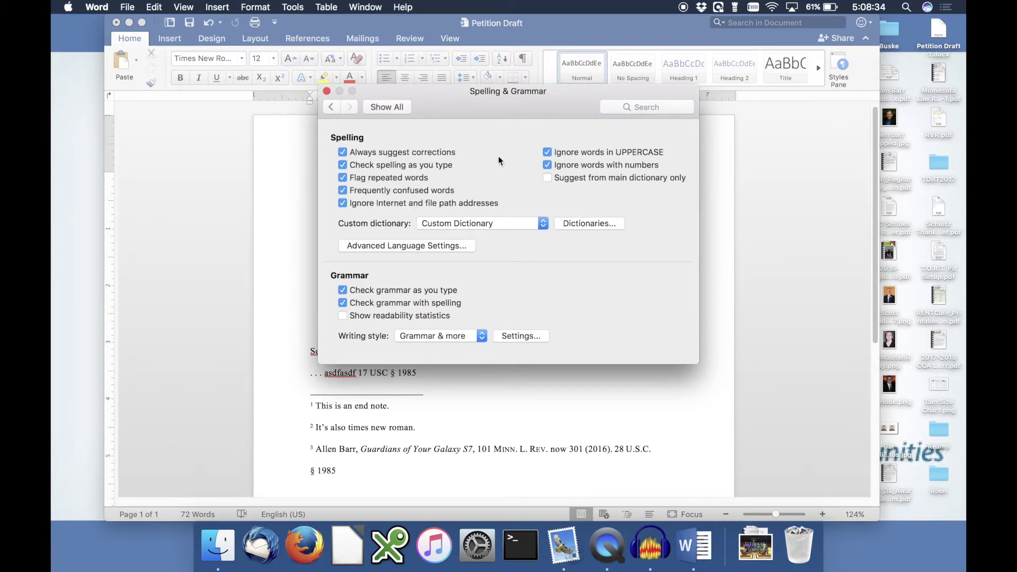
click(547, 154)
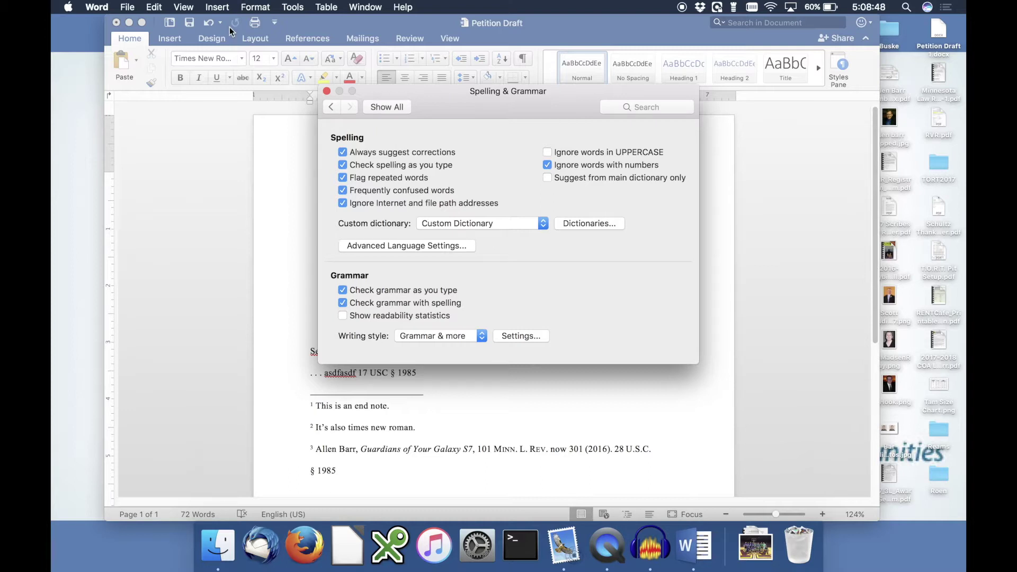
Step: Revisit the Spelling & Grammar settings from the full preferences overview, and close the preferences
click(97, 7)
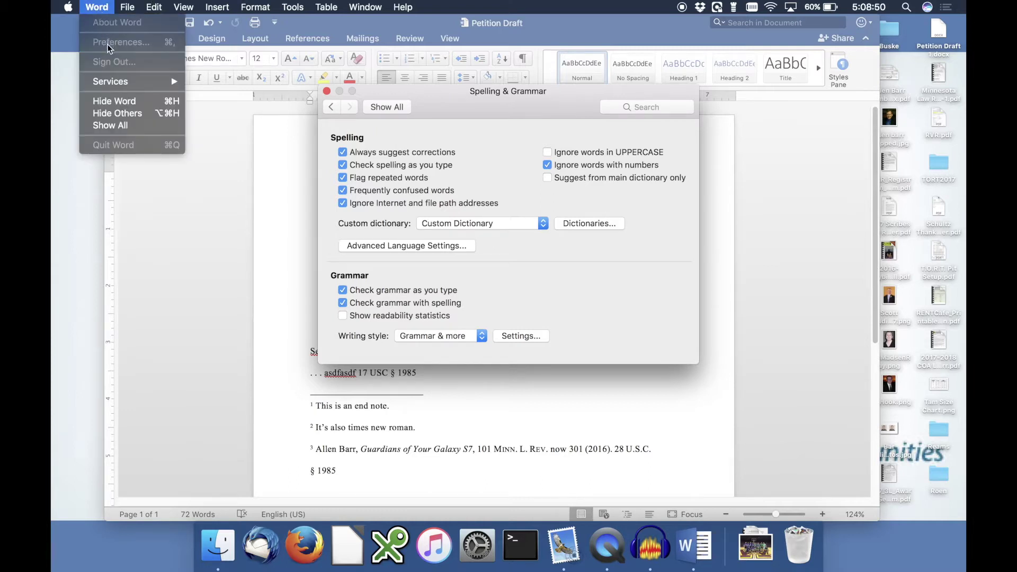
click(379, 105)
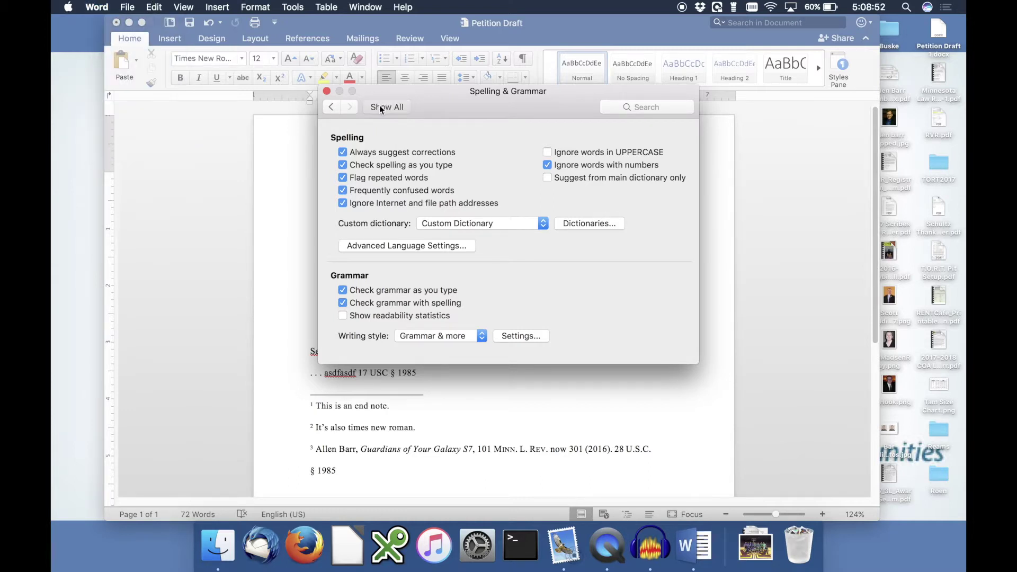
click(379, 105)
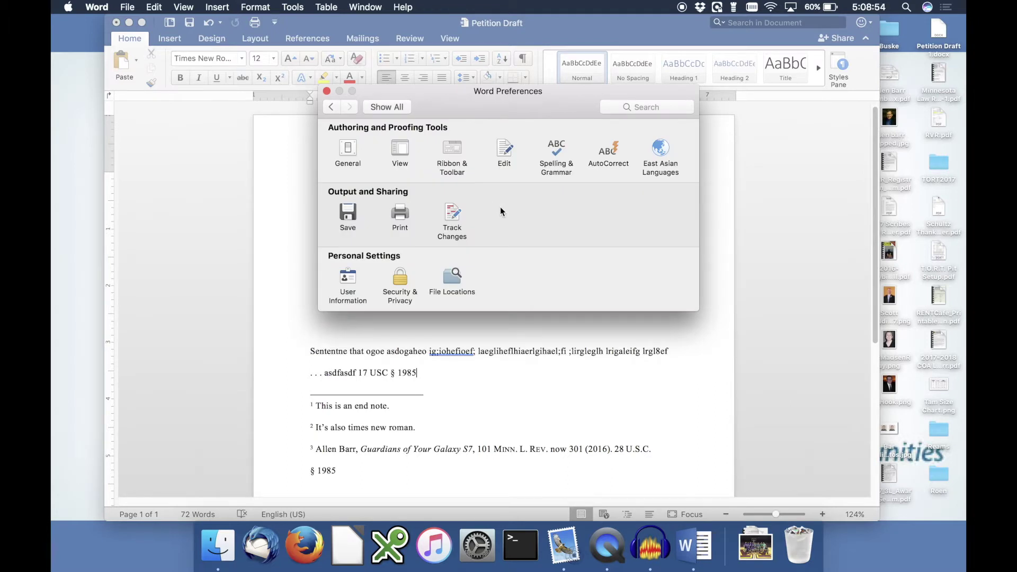
click(556, 153)
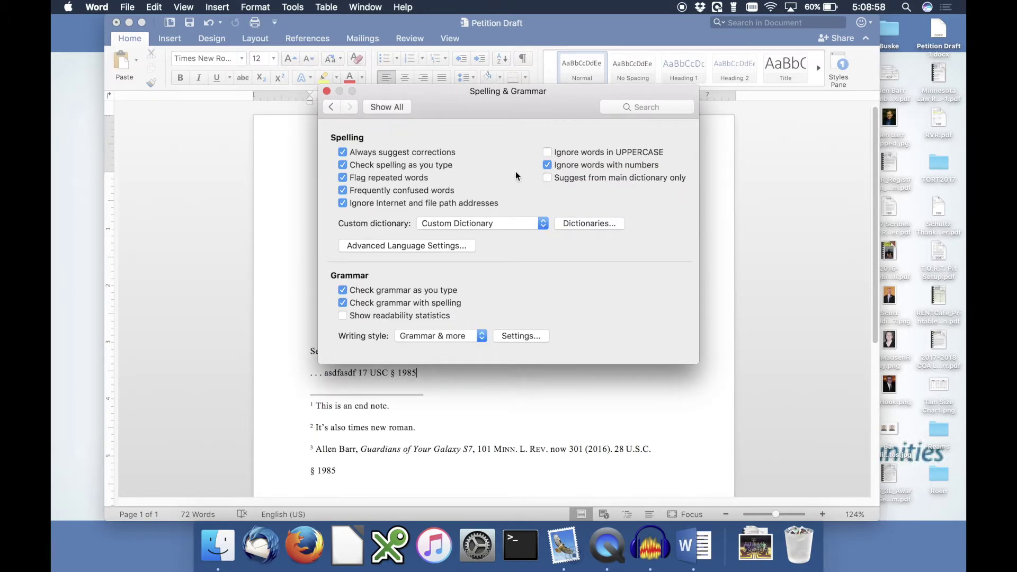
click(327, 91)
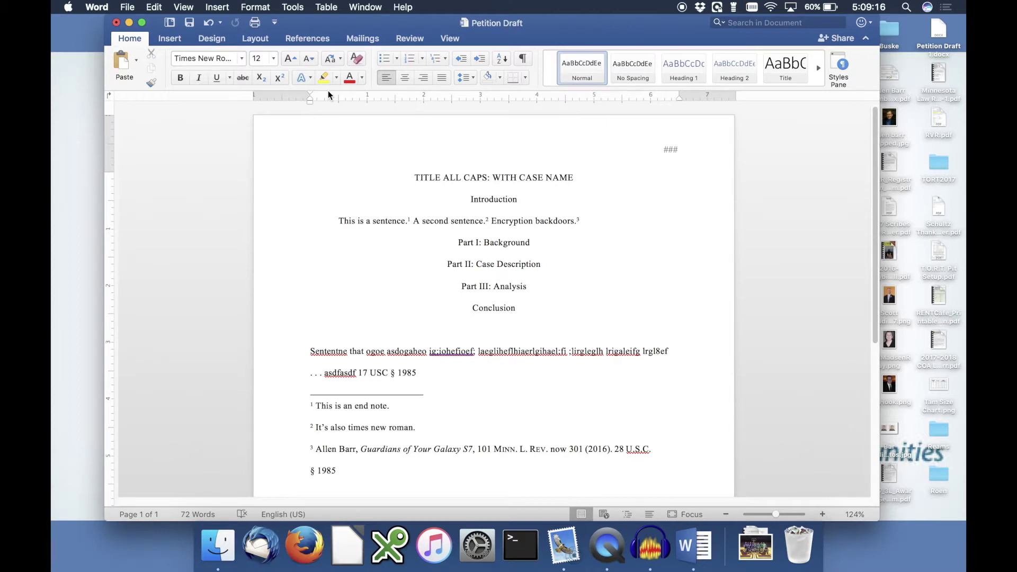
Step: Add three lines below the filler paragraph: a hyphen, the number range "98–100" with an en dash, and an em dash
key(Return)
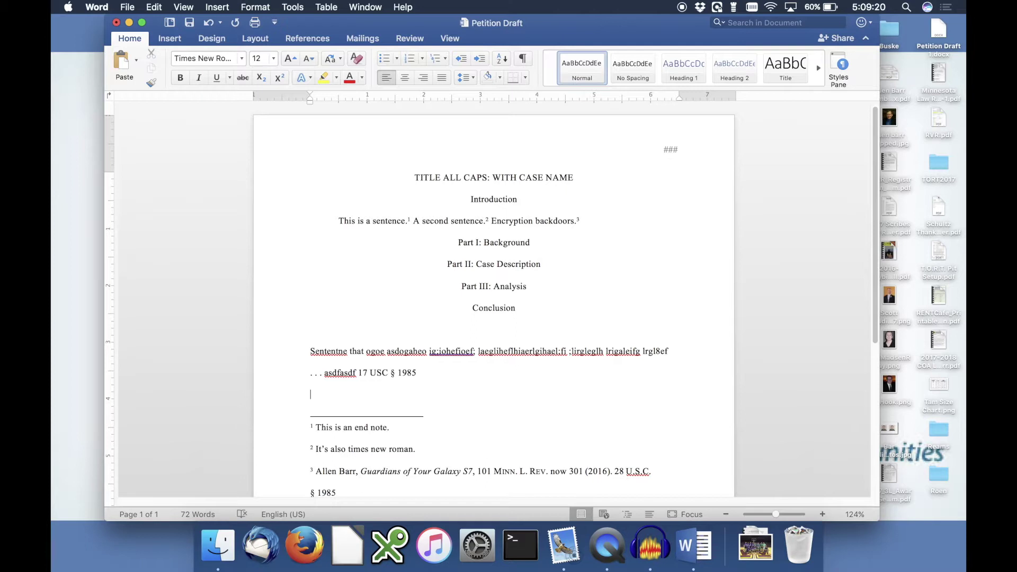
text(-)
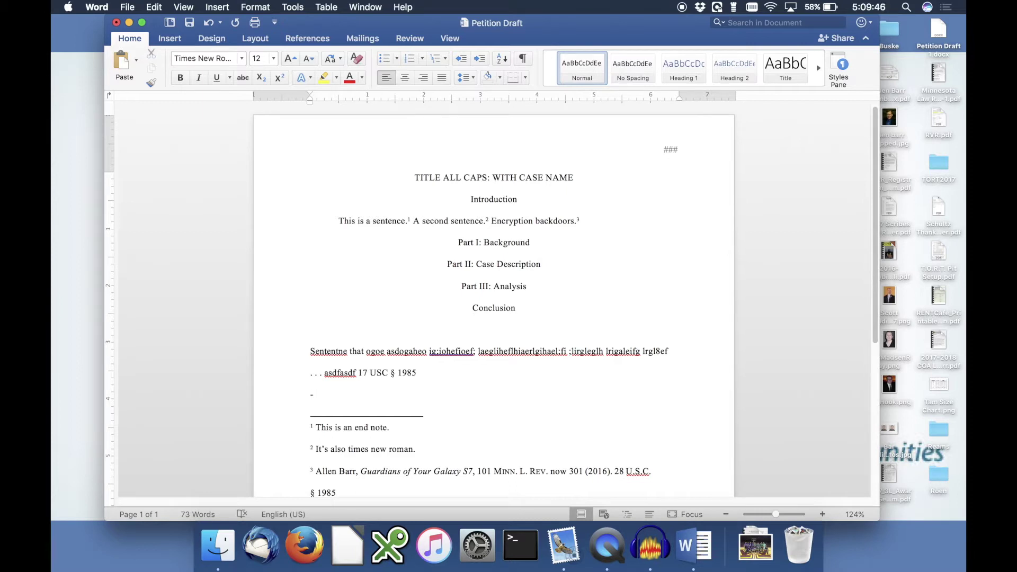
key(Return)
text(98–)
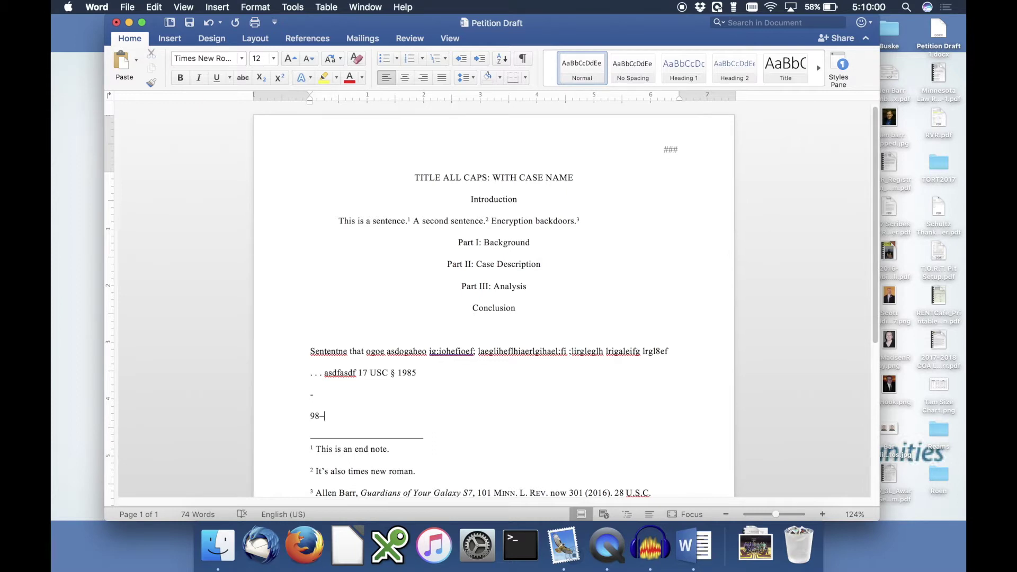
text(100)
key(Return)
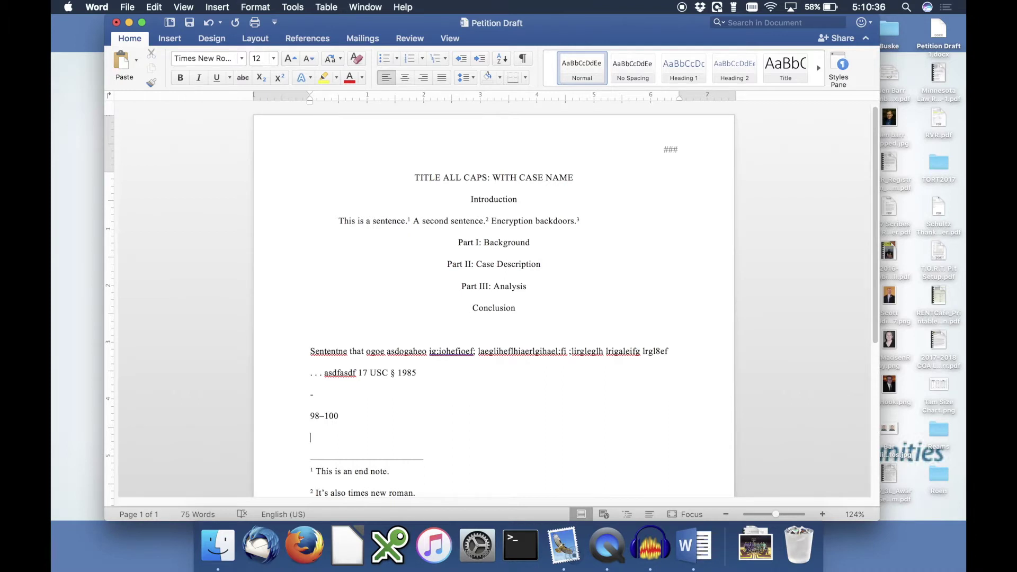
text(—)
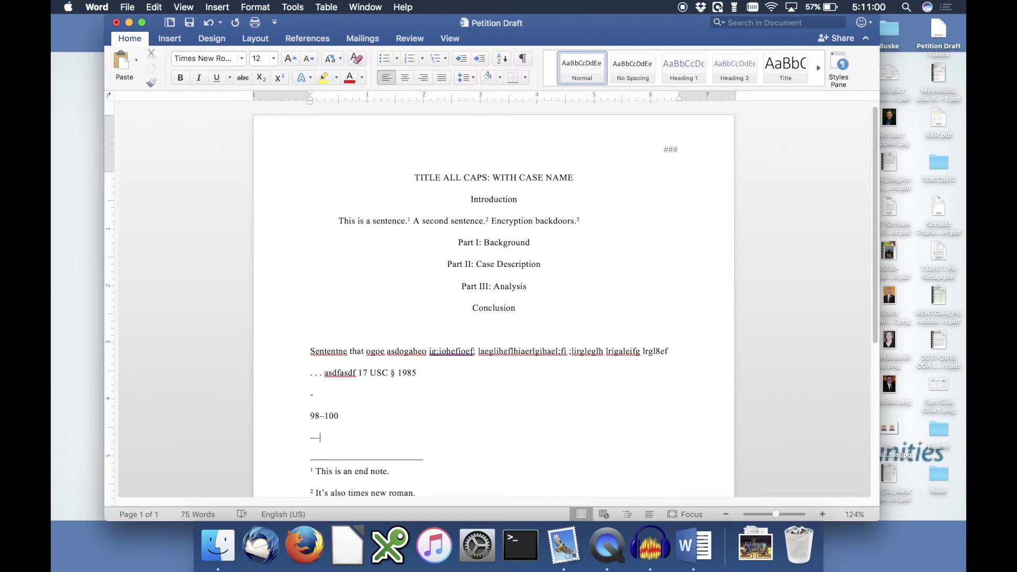
Step: Add the filler word "Asdfa" after "Encryption backdoors." in the Introduction paragraph and insert an endnote behind it
scroll(500, 398, down, 3)
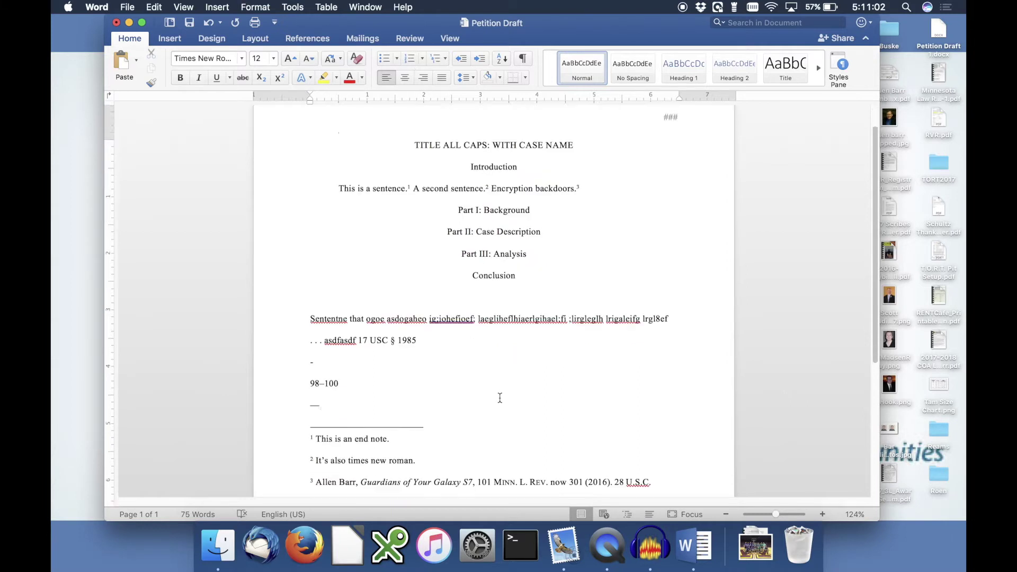
scroll(500, 398, up, 1)
click(608, 154)
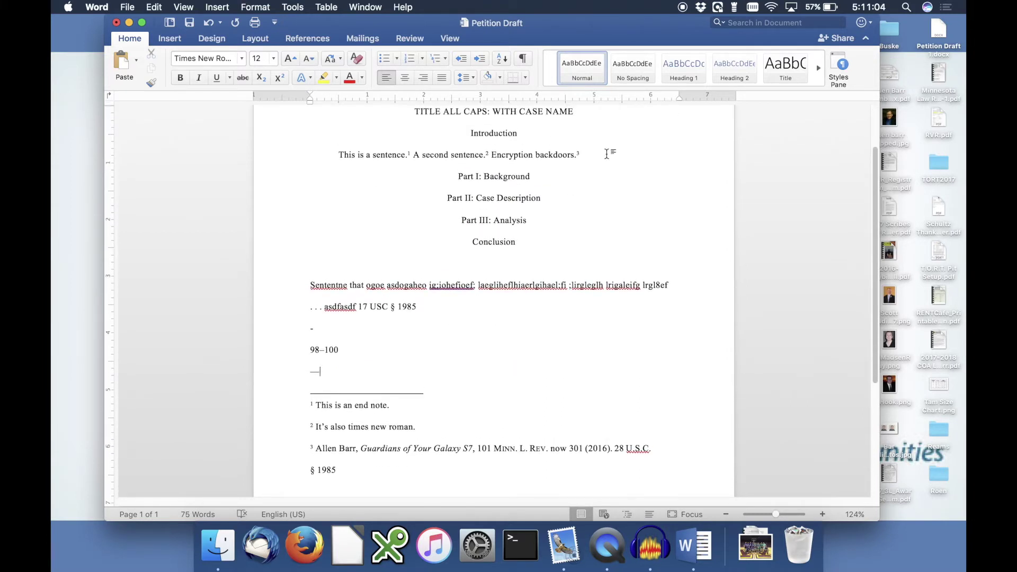
text(Asdfa)
click(218, 8)
click(223, 6)
key(super+alt+f)
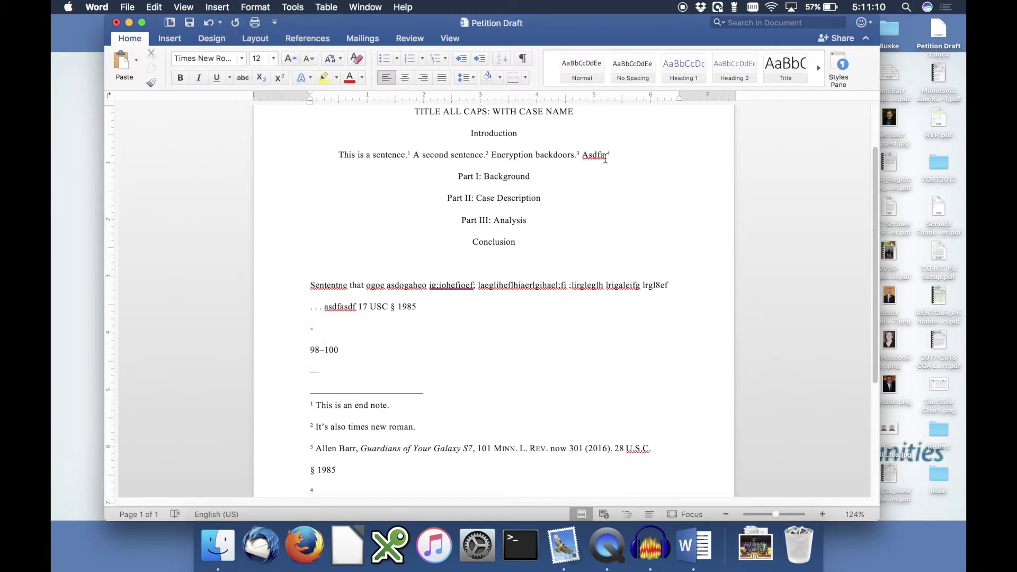
Step: Continue the Introduction paragraph with "More stuff about encrypiotn" and enter "something else" as the text of the endnote to "Asdfa"
click(607, 157)
text(More stuff)
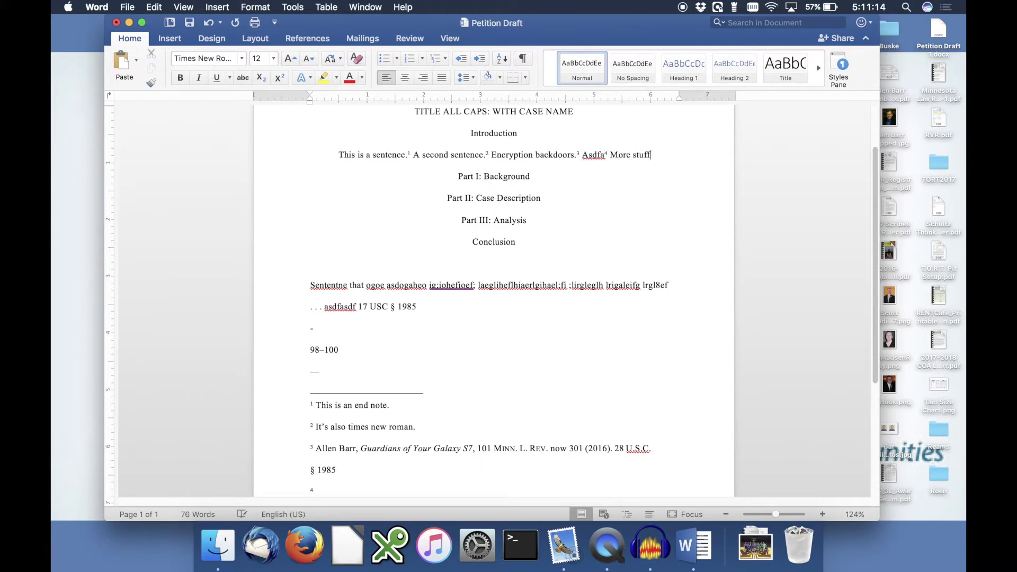
text( about encrypiotn)
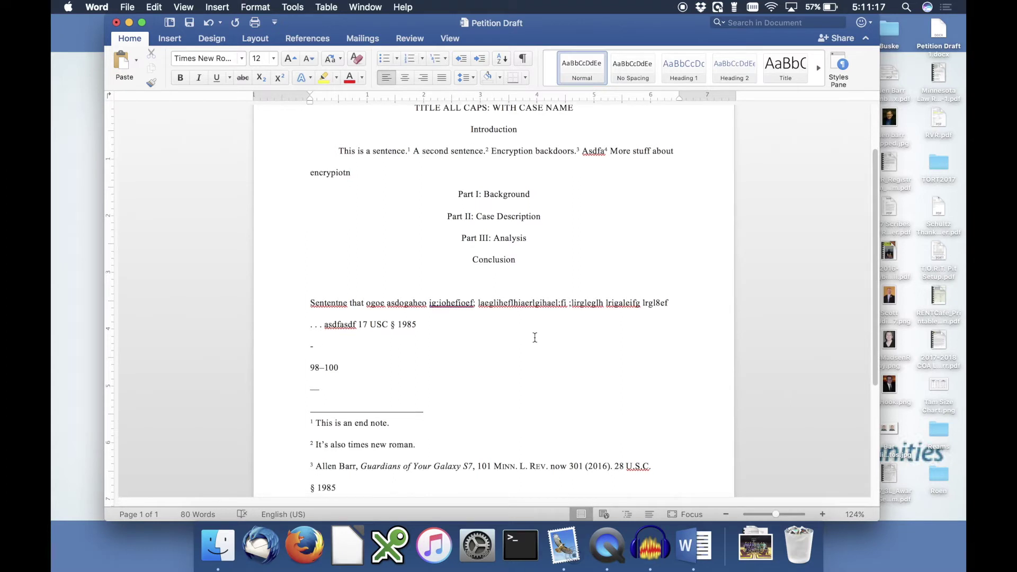
scroll(499, 359, down, 2)
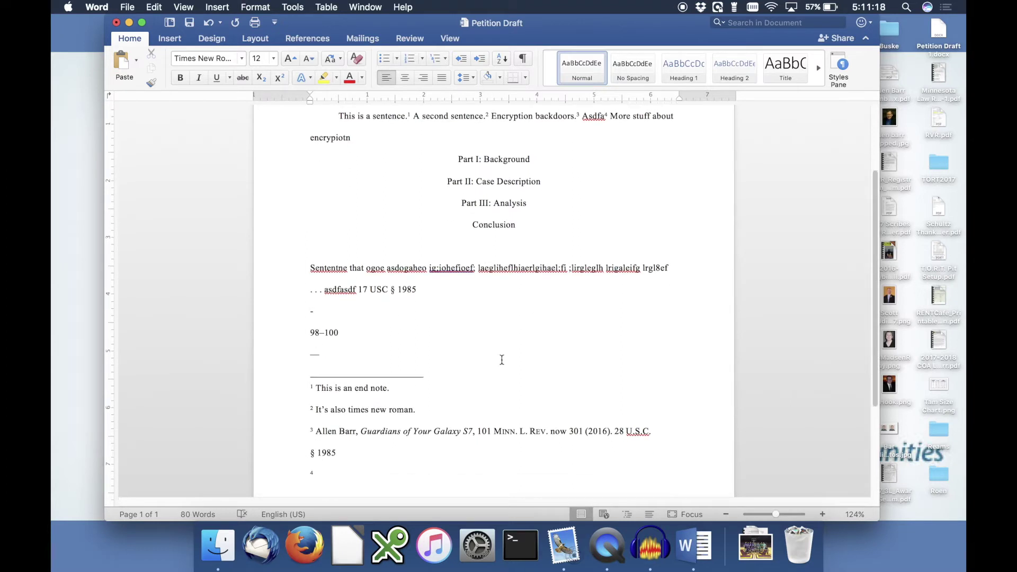
click(343, 470)
text(s)
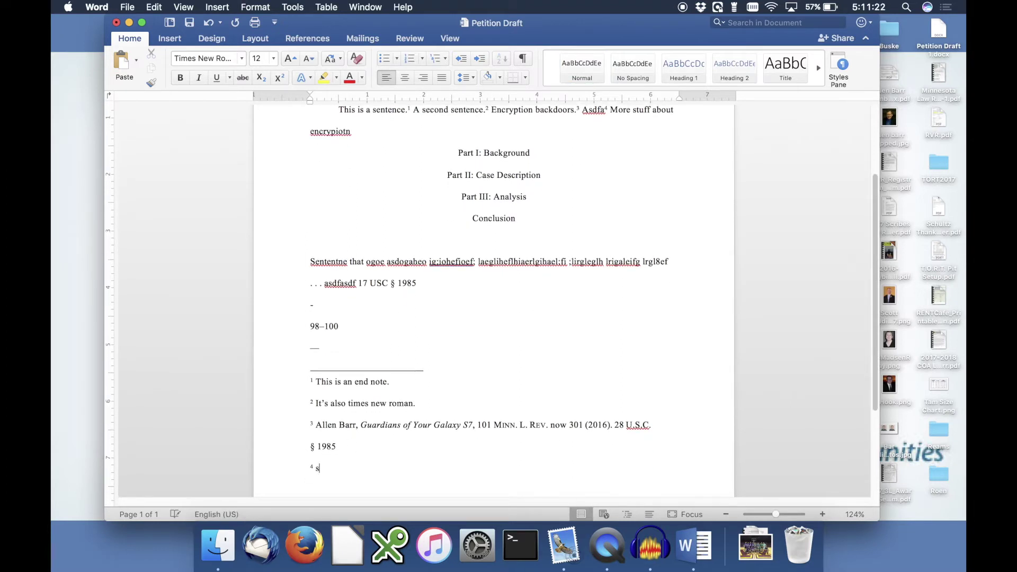
text(omething else)
Step: Insert an endnote after "encrypiotn" holding a short citation: the author's surname, italic "supra", and "note 3, at 305."
click(358, 130)
scroll(434, 286, down, 2)
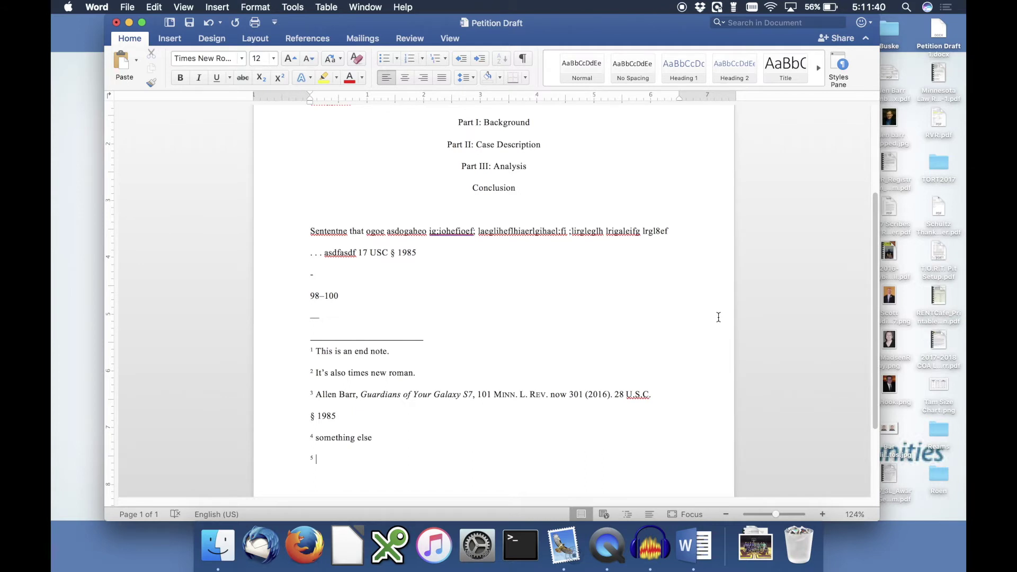
text(Barr,)
key(super+i)
text(supra)
key(super+i)
text(note 3, at 305.)
scroll(546, 174, up, 3)
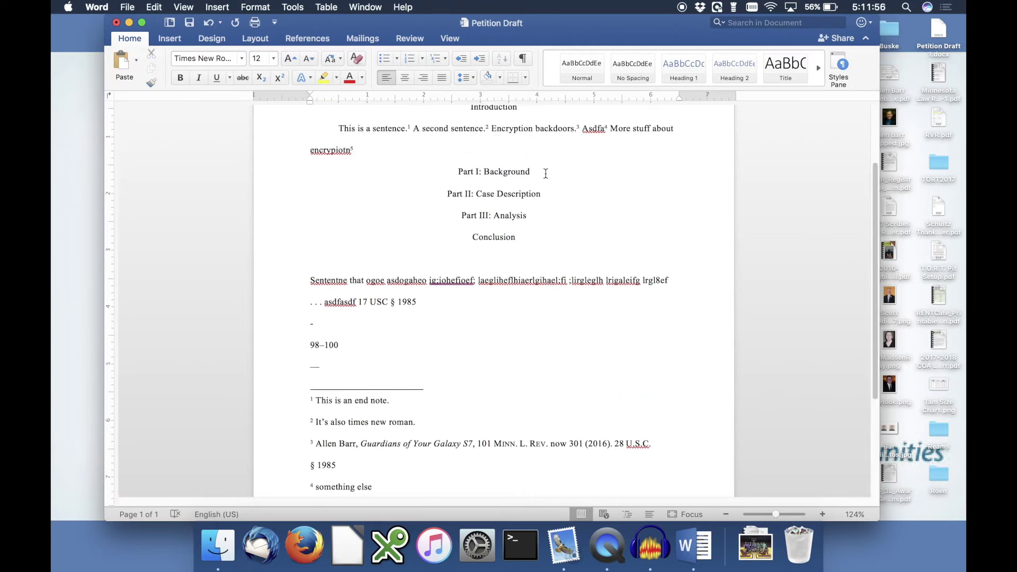
click(583, 134)
text(Another )
text(sente)
key(BackSpace)
key(BackSpace)
key(BackSpace)
key(BackSpace)
key(BackSpace)
key(BackSpace)
Step: Insert "Another sentence." before "Encryption backdoors." and attach a blank endnote to it
click(492, 134)
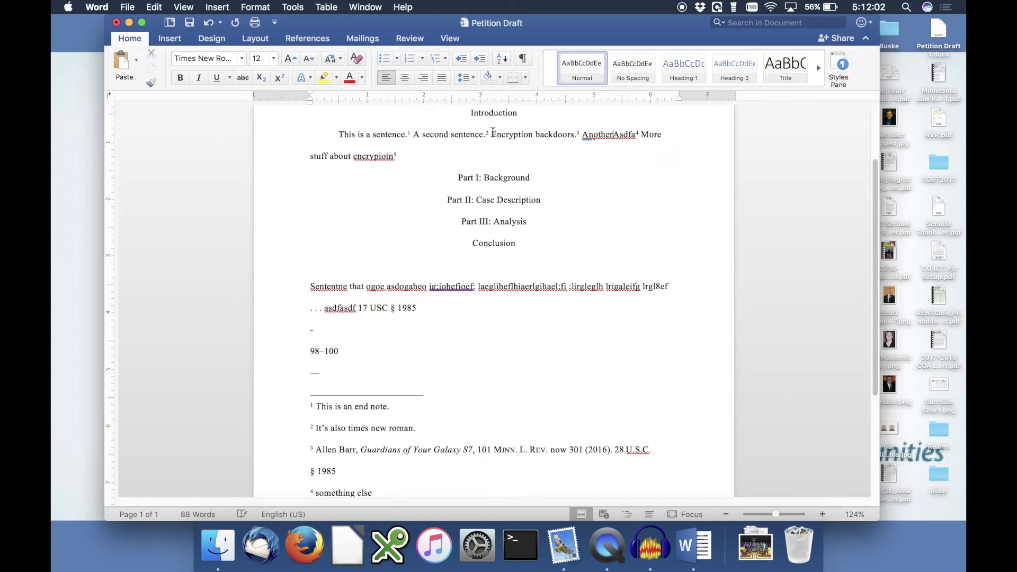
text(ANot)
key(BackSpace)
key(BackSpace)
key(BackSpace)
text(nother sentence)
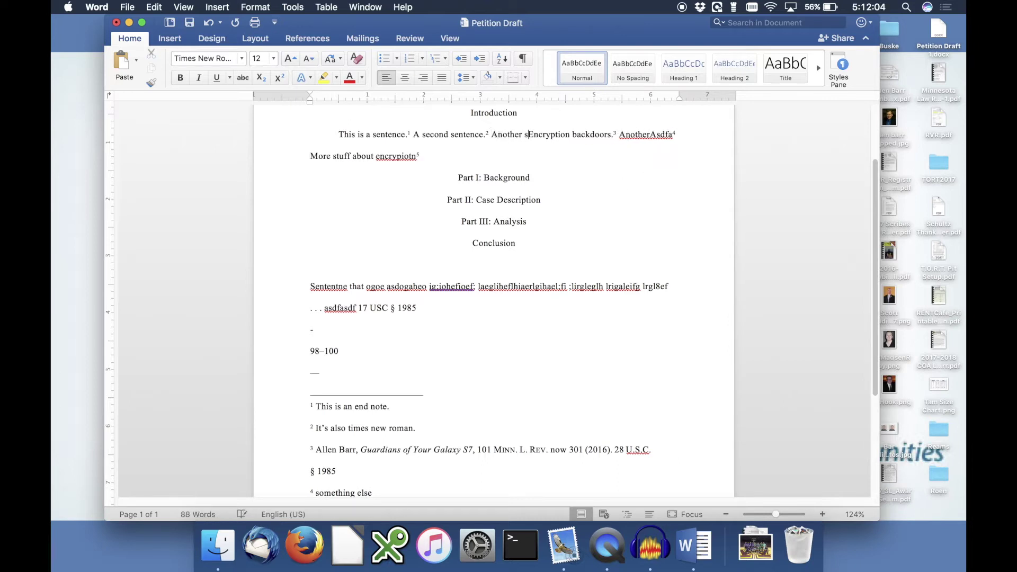
text(.)
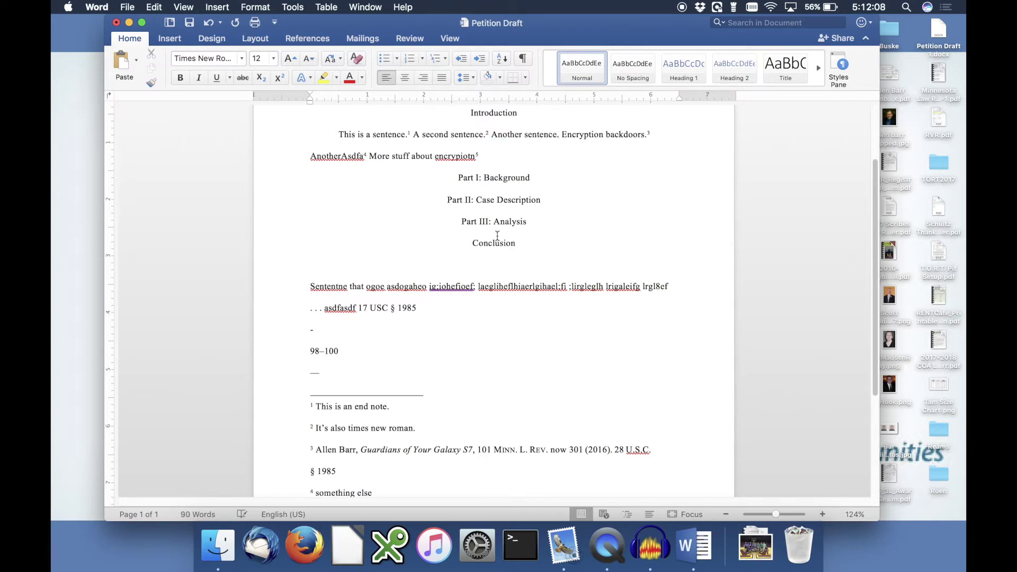
key(super+alt+e)
scroll(493, 377, down, 2)
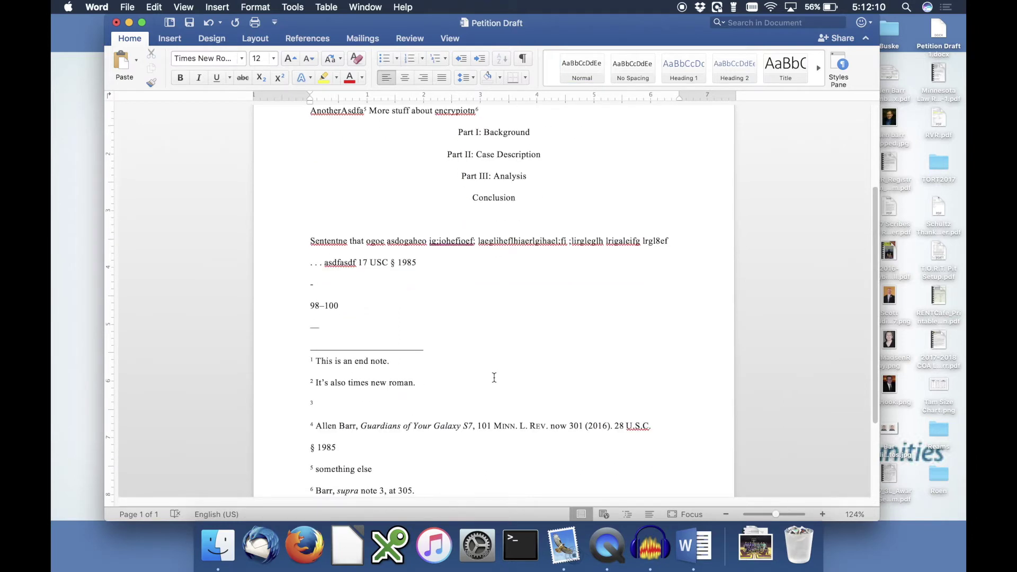
scroll(494, 377, down, 1)
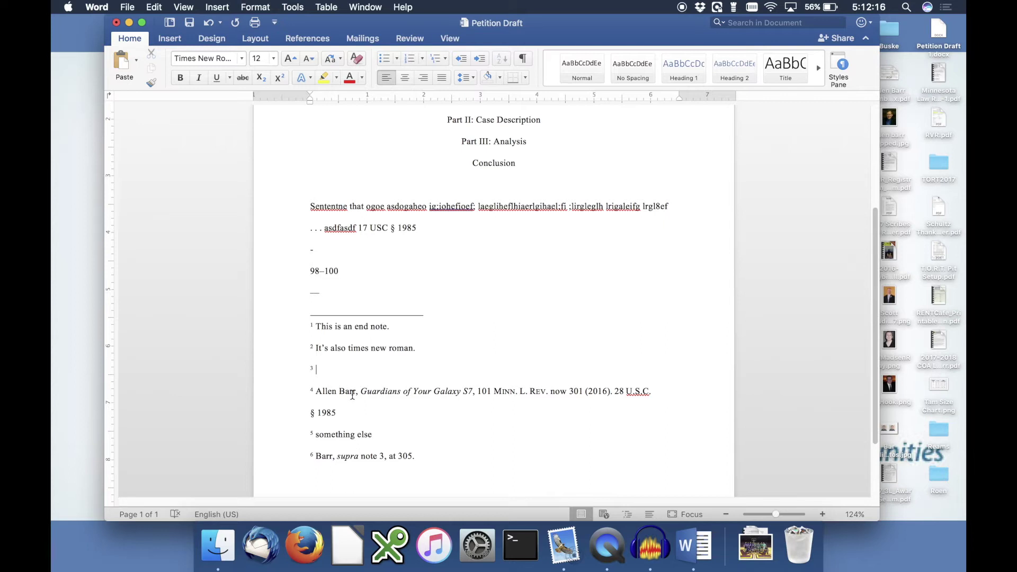
Step: Replace the note number in the supra citation with a cross-reference to the endnote number of the Guardians of Your Galaxy S7 citation
double_click(382, 456)
key(BackSpace)
click(218, 7)
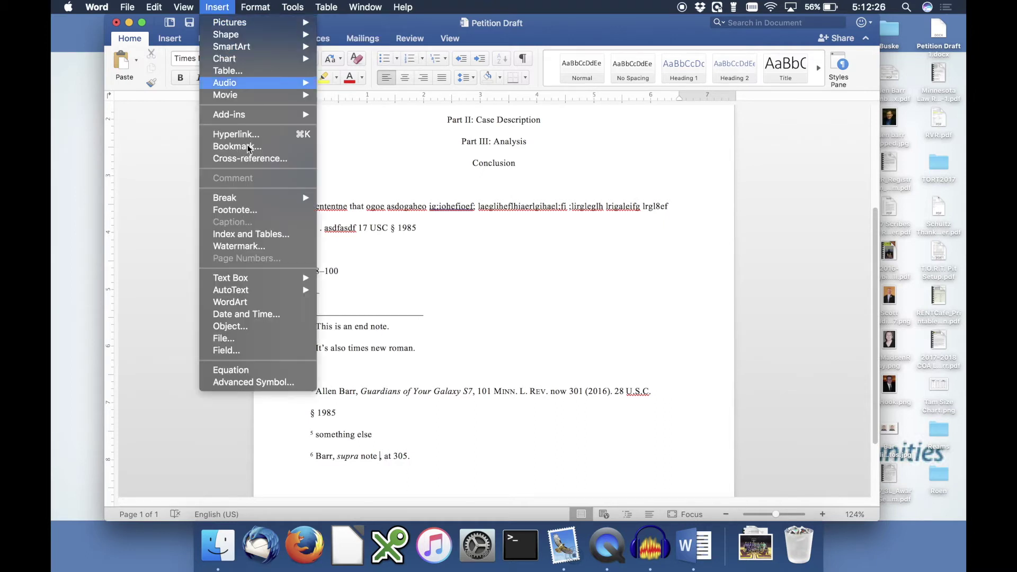
click(246, 160)
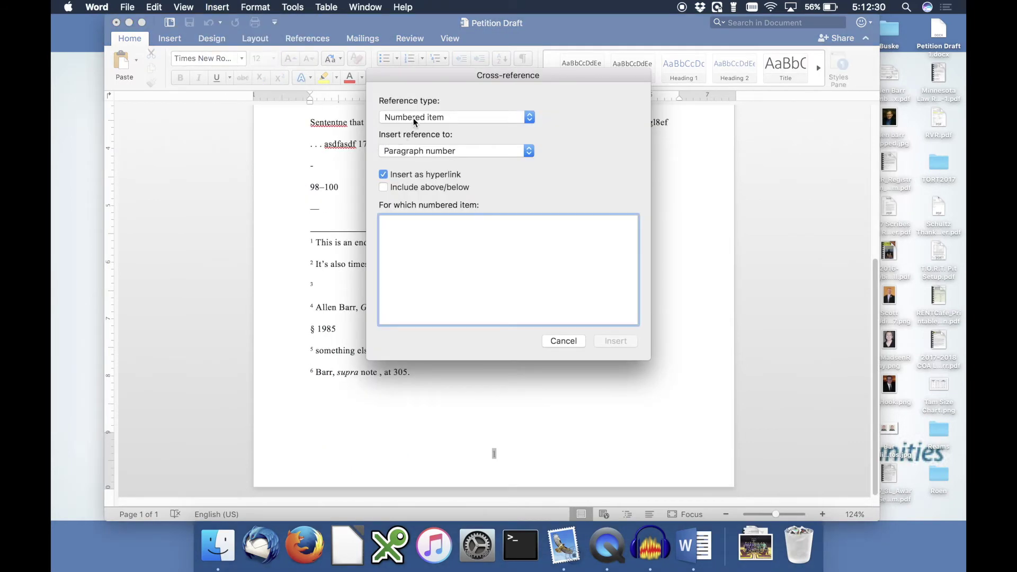
click(414, 118)
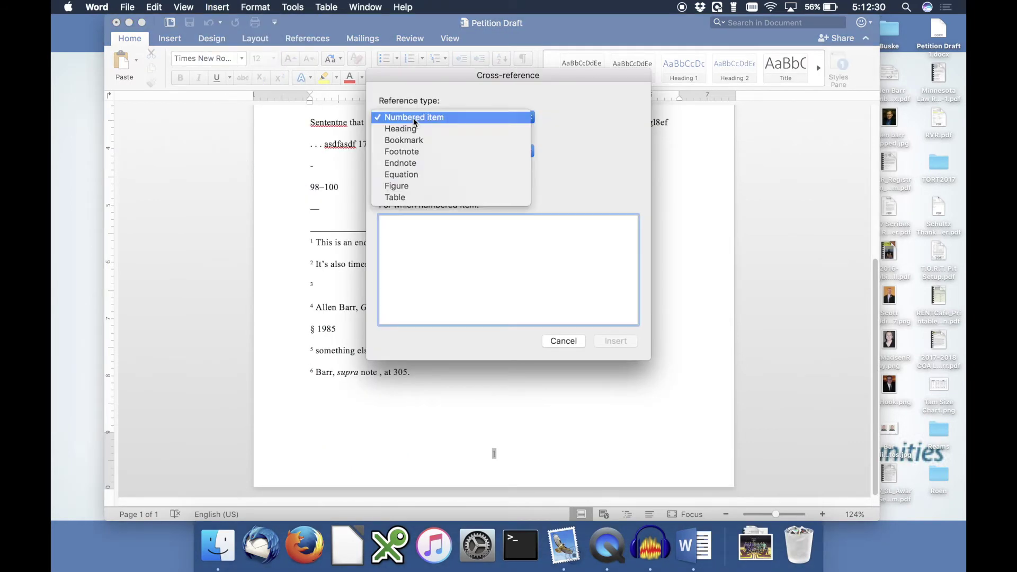
click(408, 163)
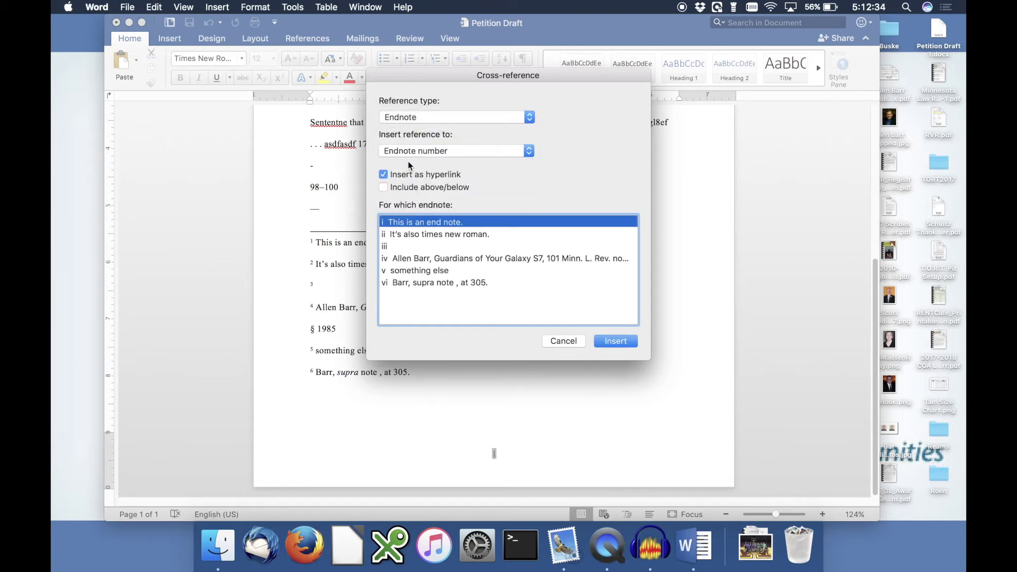
click(439, 260)
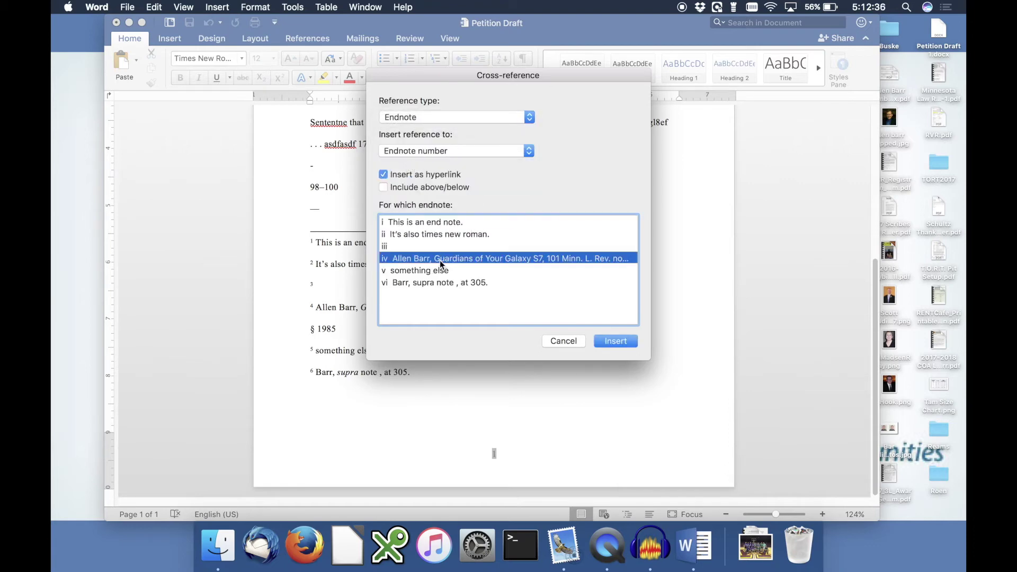
click(608, 343)
click(574, 342)
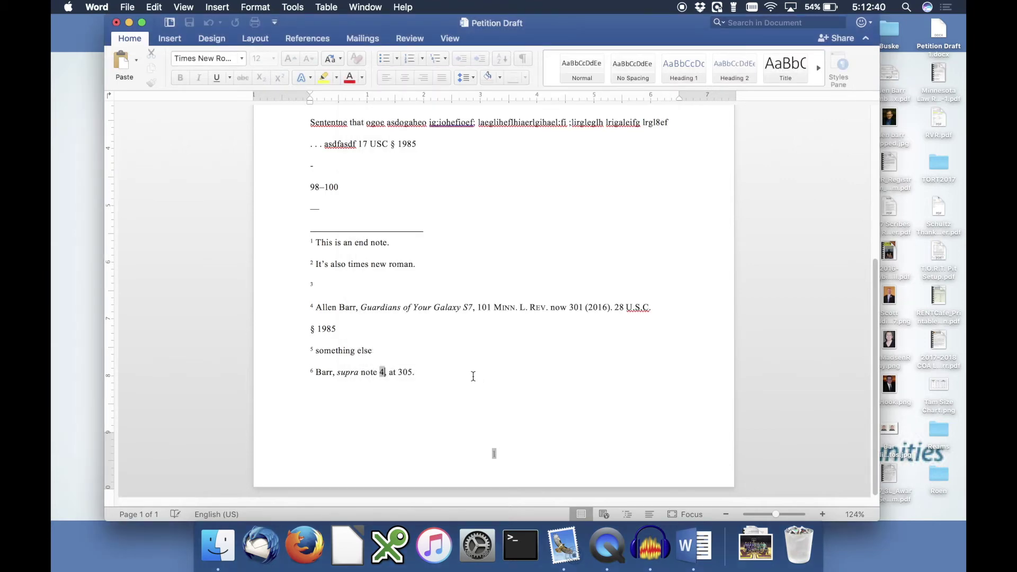
click(448, 374)
Step: Insert "A further sentence." with a blank endnote before "Another sentence." in the Introduction paragraph
scroll(452, 352, up, 1)
scroll(452, 352, up, 3)
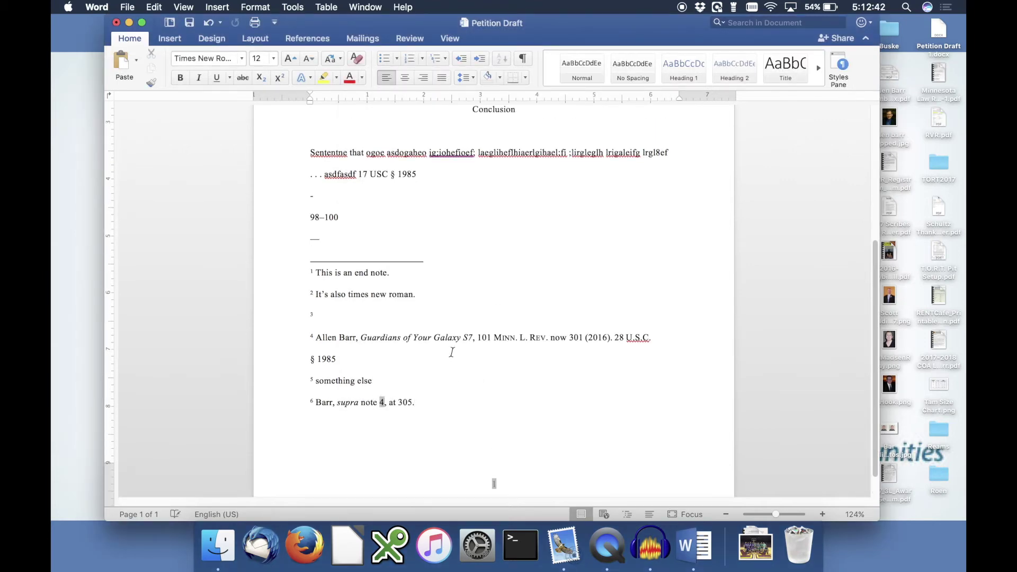
scroll(544, 225, up, 8)
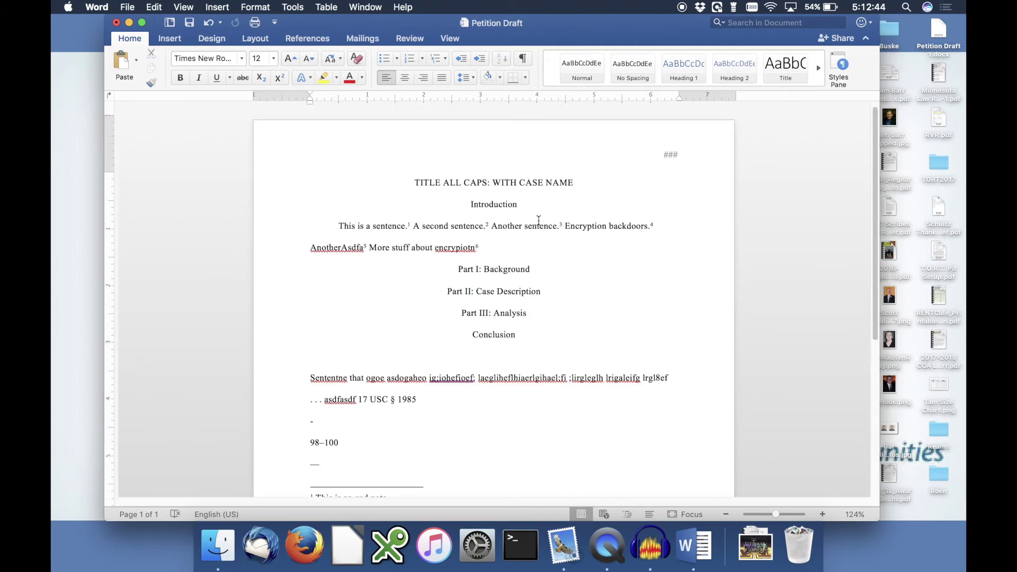
click(492, 221)
text(A further sentence. A)
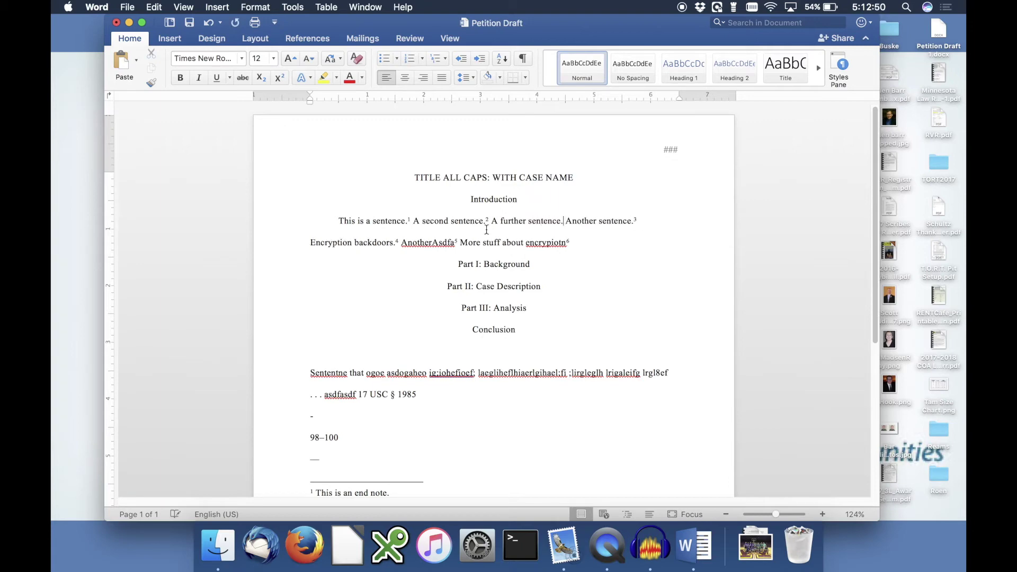
key(Left)
key(super+alt+f)
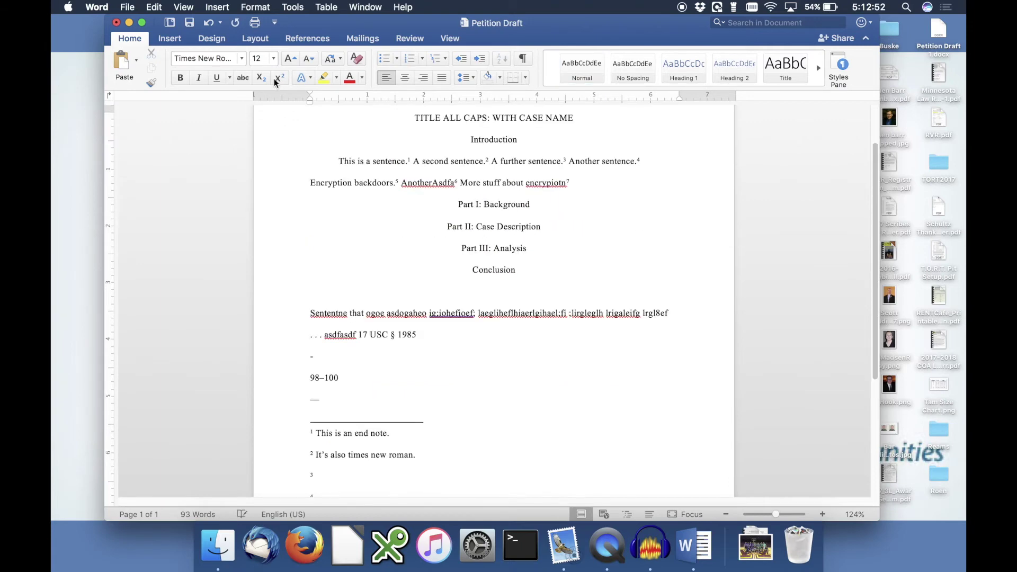
scroll(370, 313, down, 3)
scroll(371, 315, down, 2)
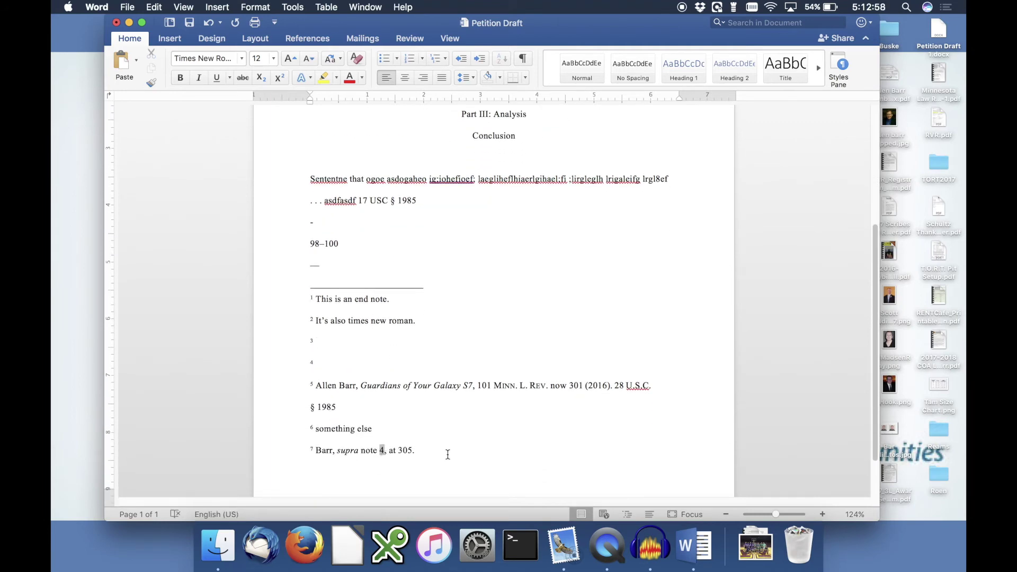
Step: Refresh the supra cross-reference by opening the Print dialog and cancelling it, and enlarge the endnotes for checking
click(130, 7)
click(166, 227)
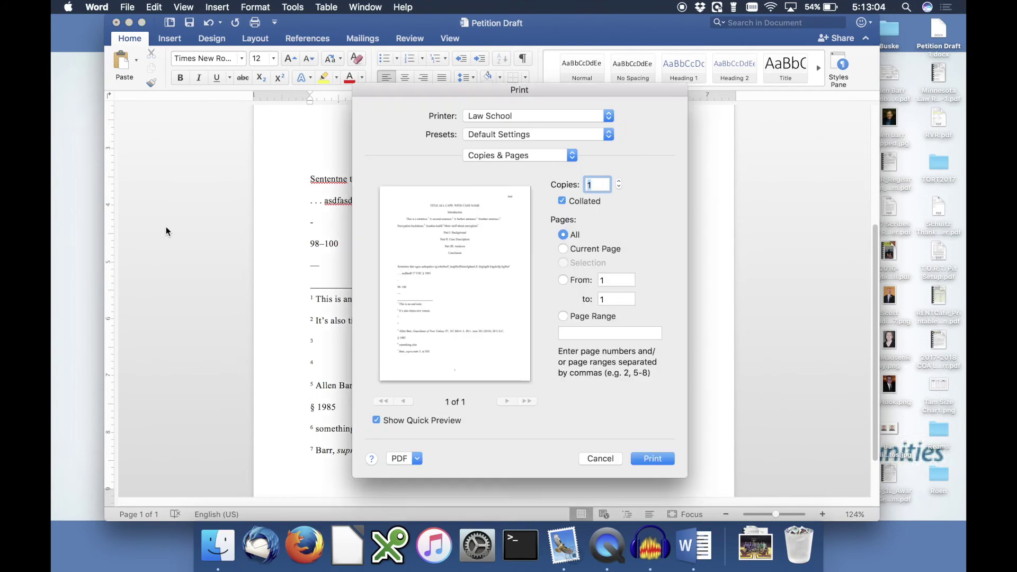
click(601, 458)
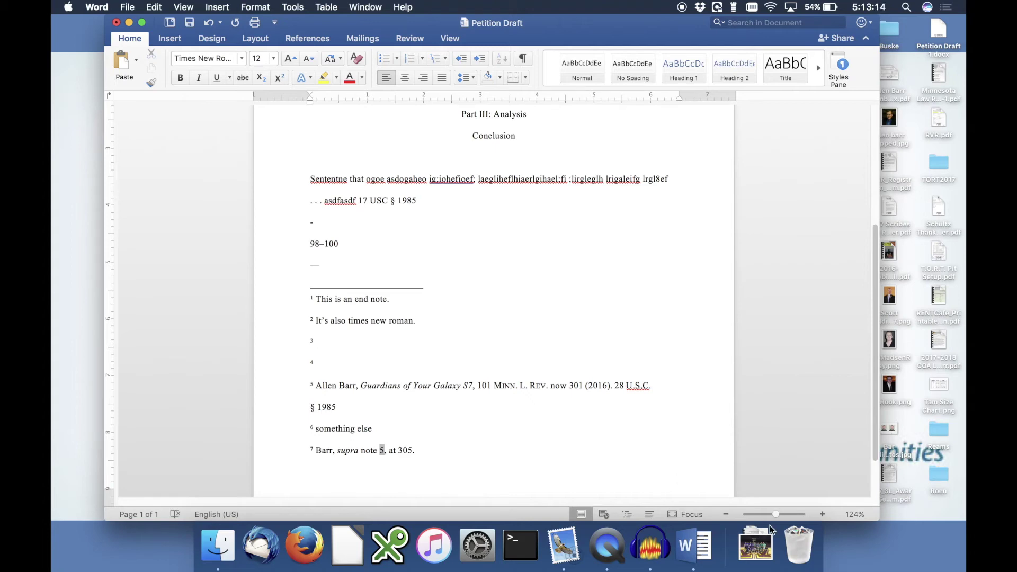
drag(776, 515, 780, 515)
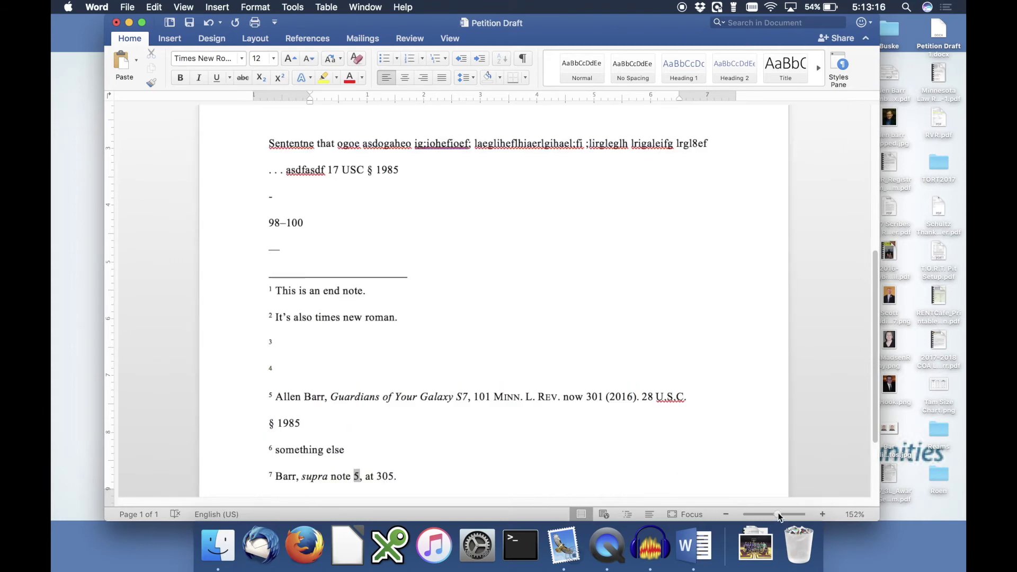
scroll(744, 396, down, 3)
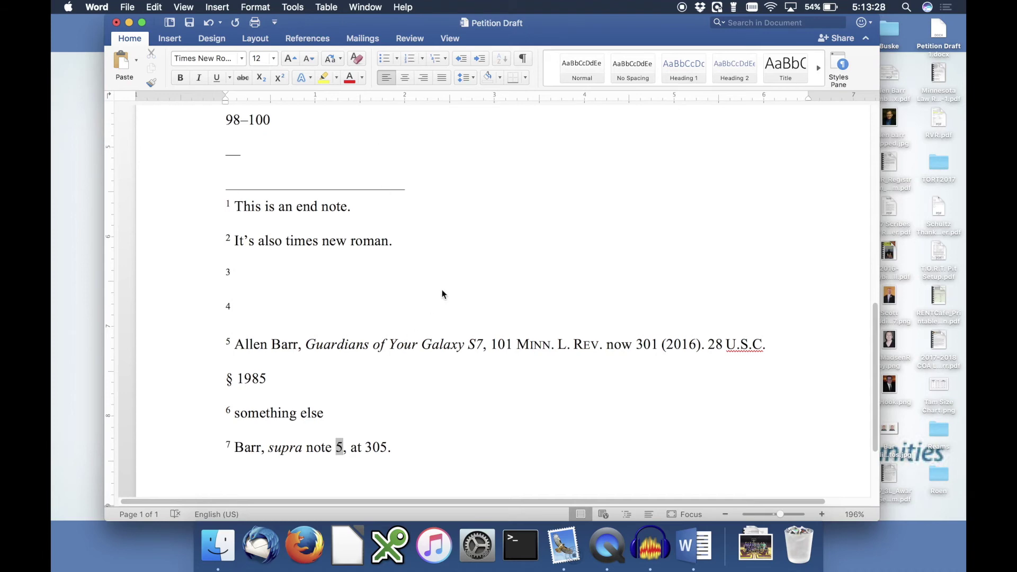
Step: Delete the test text and endnotes after "Encryption backdoors." and the two sentences added before it, keeping the original three sentences
scroll(442, 295, up, 15)
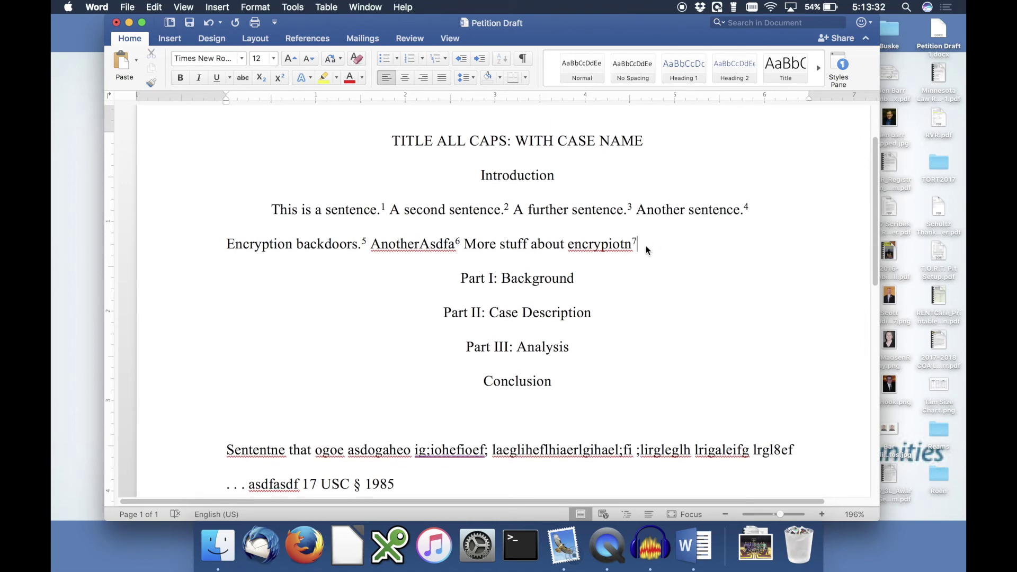
drag(642, 243, 392, 246)
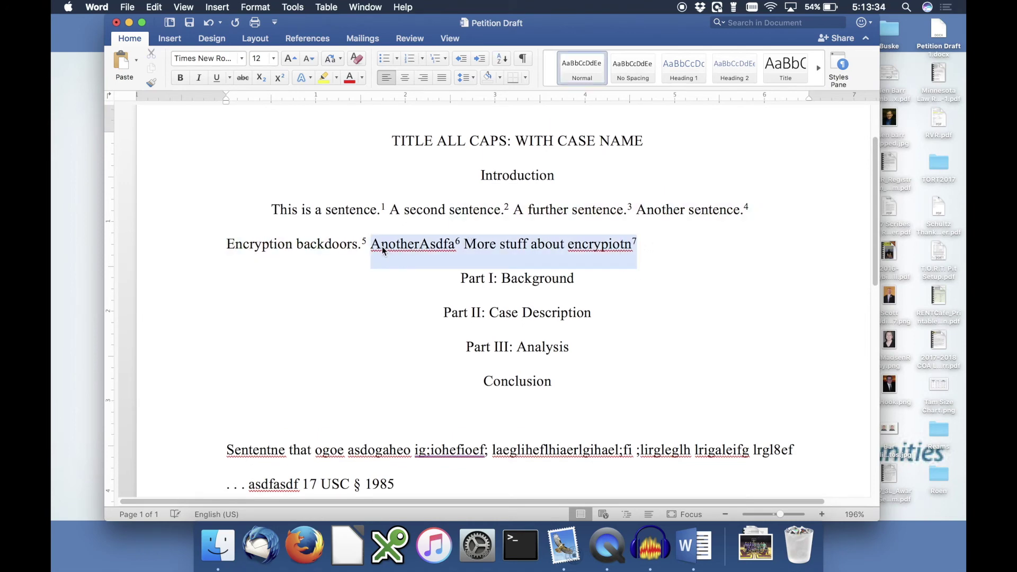
key(BackSpace)
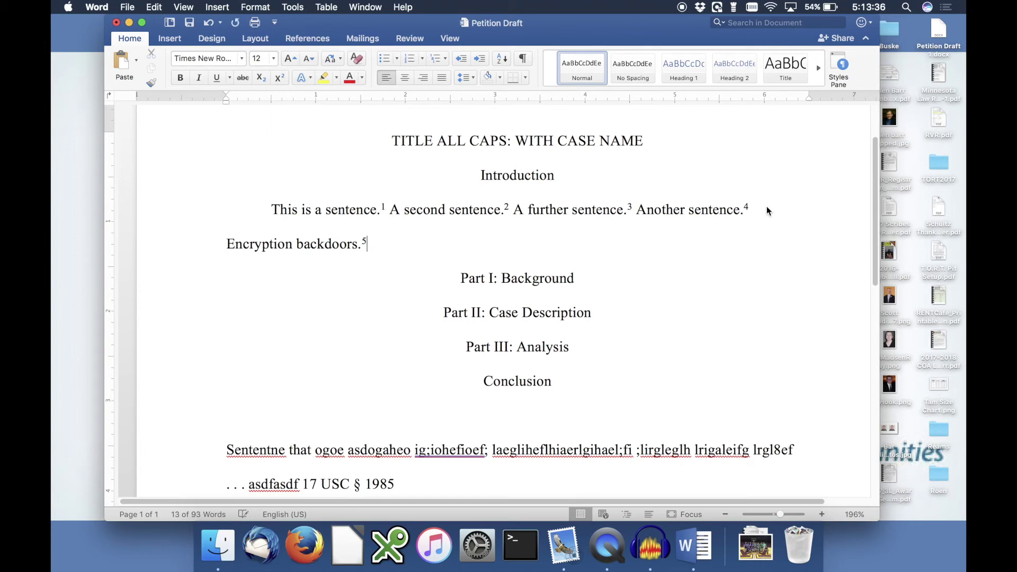
drag(766, 211, 517, 215)
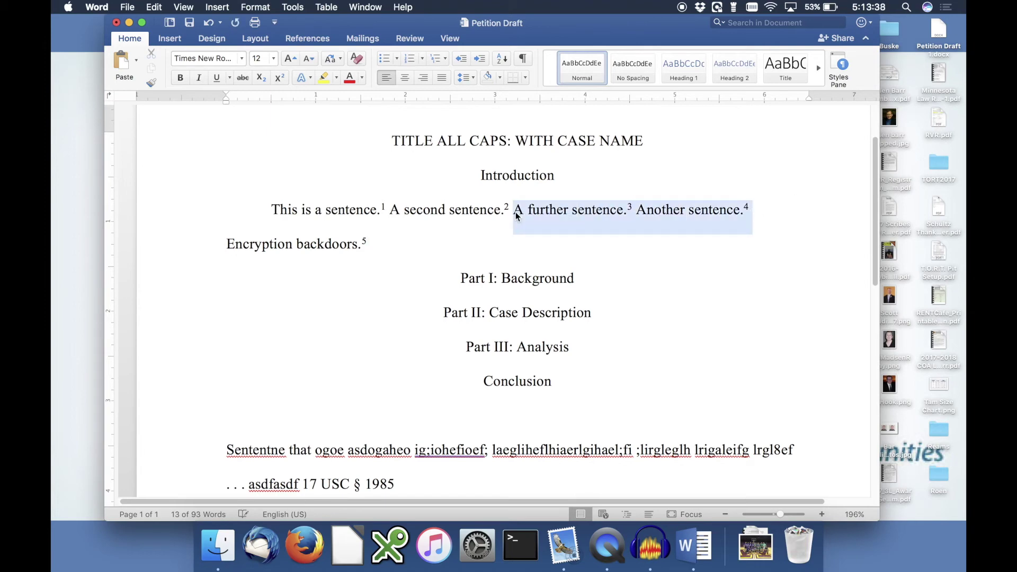
key(BackSpace)
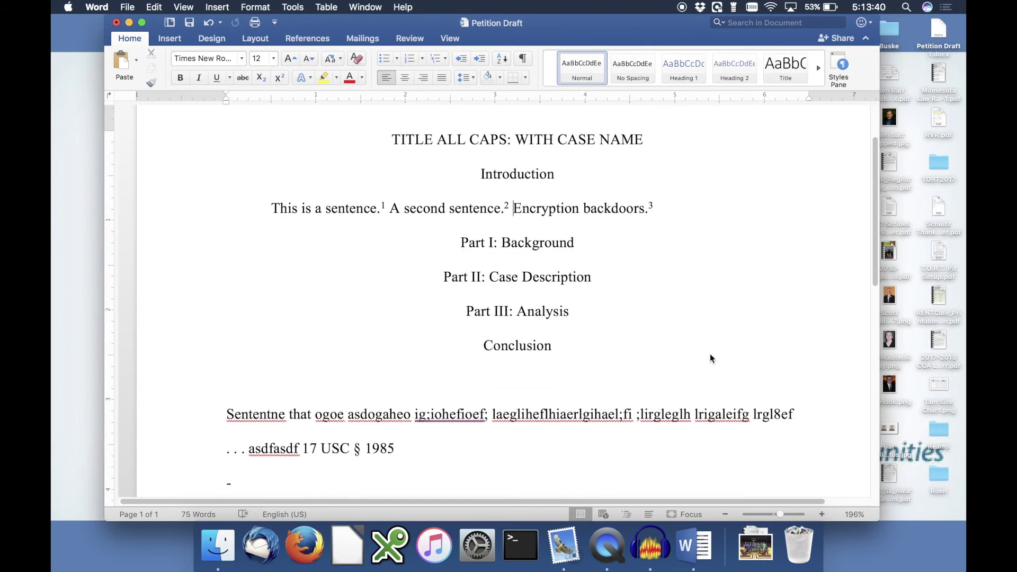
scroll(709, 359, down, 5)
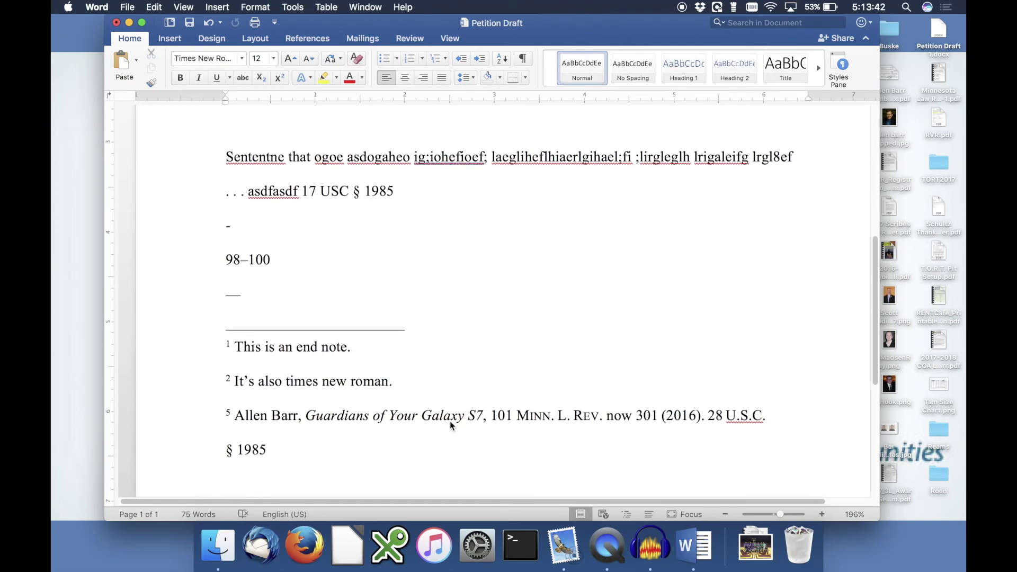
Step: Add "Writing someelse." after "Encryption backdoors." in the Introduction paragraph, with an endnote reading "Not about backdoors"
scroll(449, 421, up, 7)
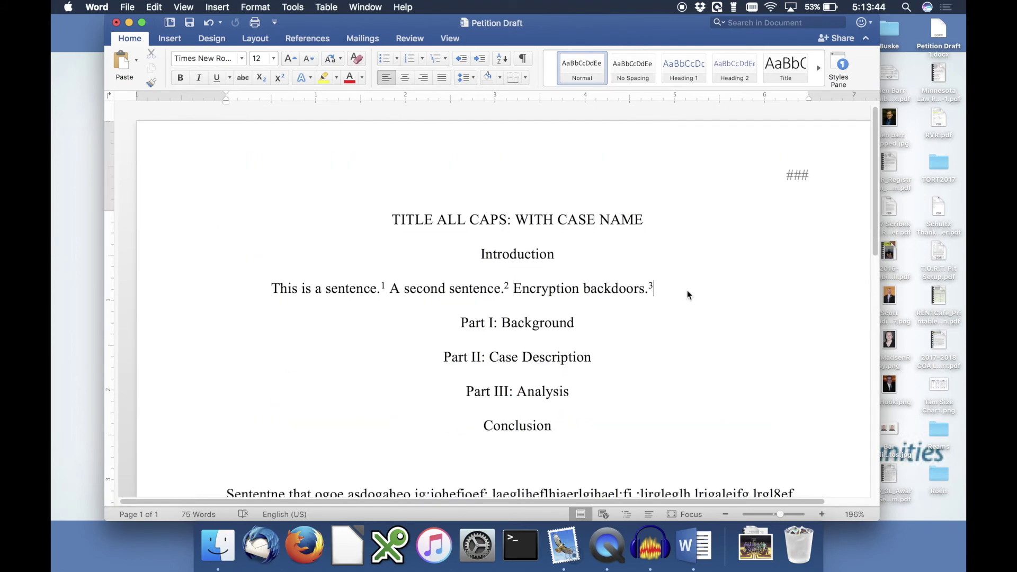
text(Writing someelse.)
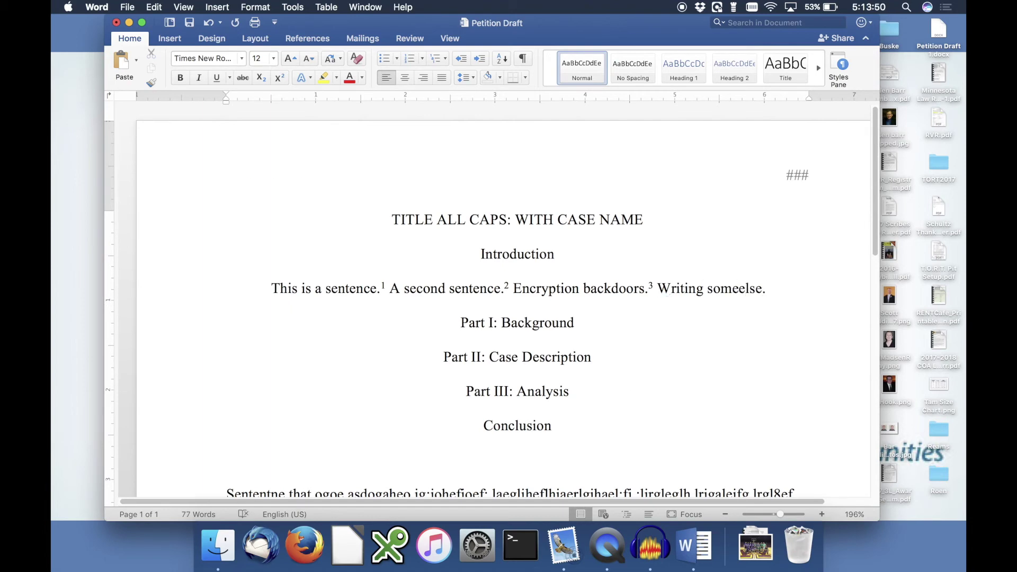
key(super+alt+e)
text(Not about ba)
key(BackSpace)
text(backdoors.)
Step: Add the sentence "And then I'm writing abou encypitonagainl." at the end of the Introduction paragraph
scroll(763, 265, up, 10)
click(786, 296)
text(And t)
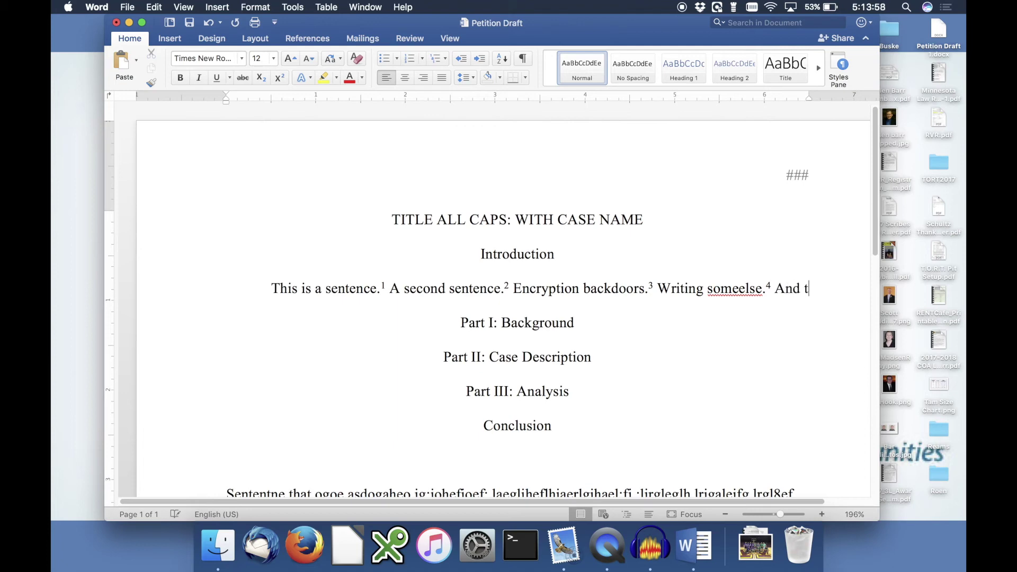
text(hen I'm w)
key(BackSpace)
text(writing abou enc)
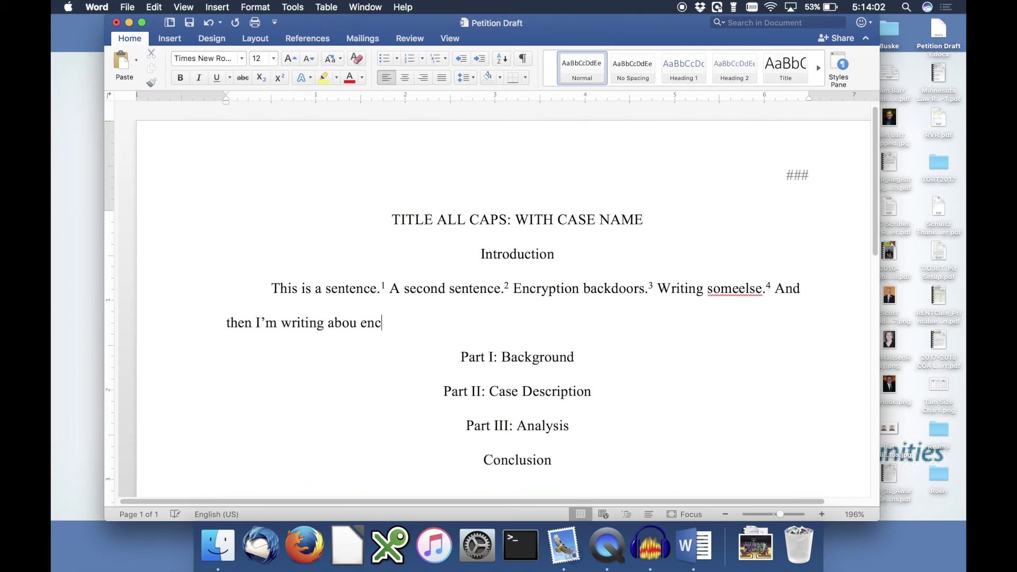
text(ypitonagainl.)
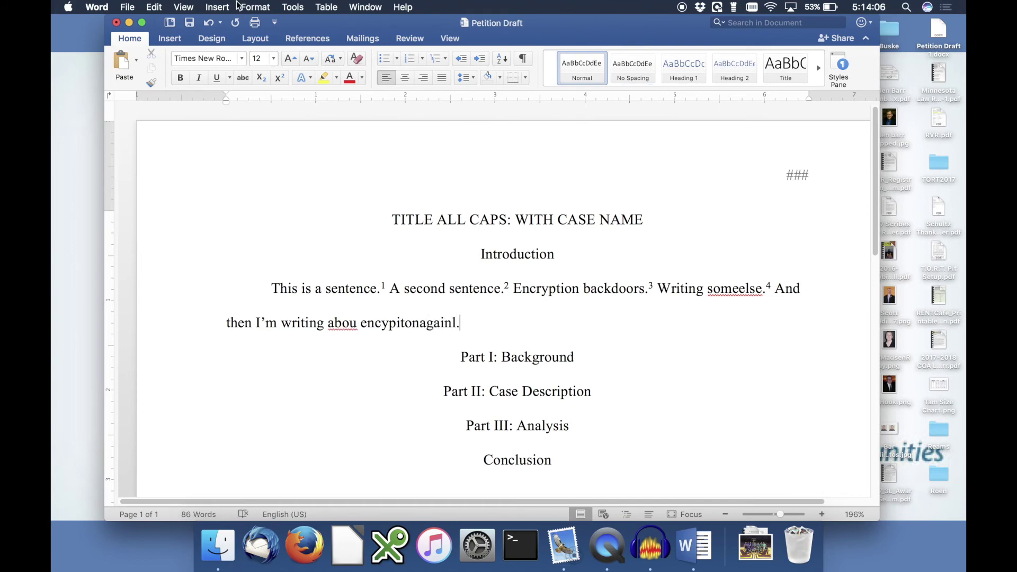
Step: Give the last Introduction sentence an endnote with the cited author's surname followed by ", supra note 3, at 305.", with "supra" in italics
scroll(371, 318, down, 15)
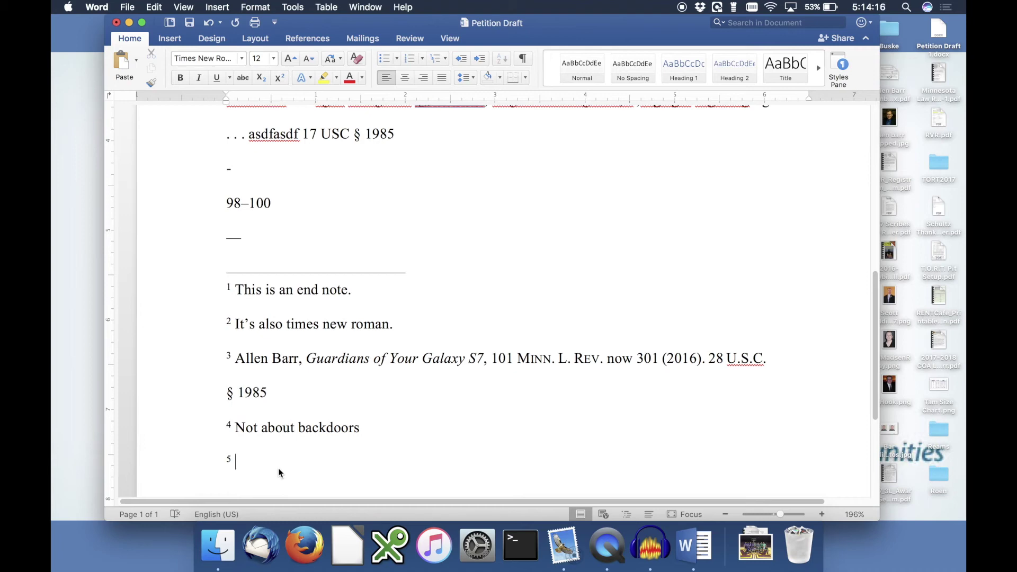
text(Barr, supra)
key(super+i)
text(note 3,)
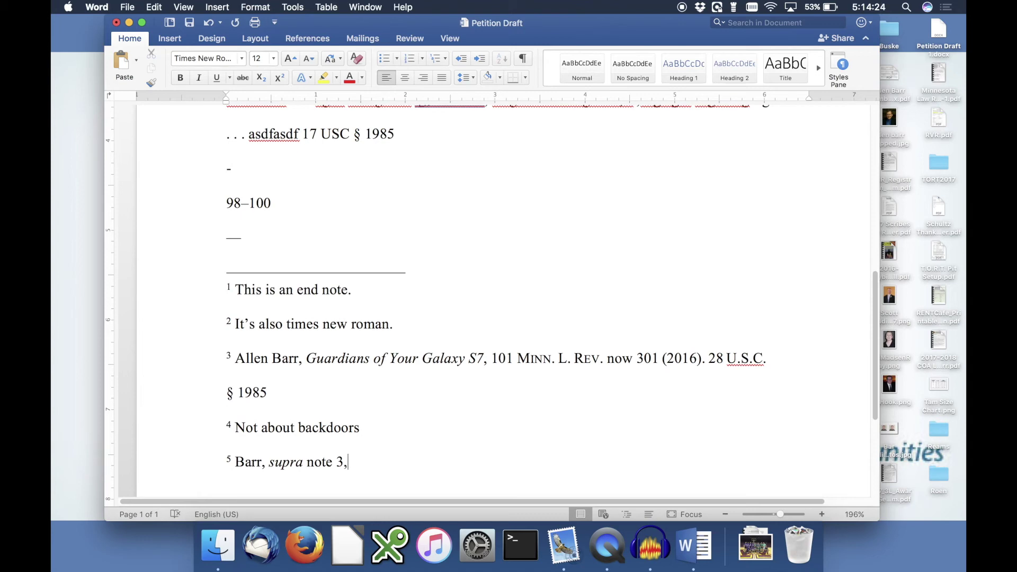
text( at 305.)
Step: Insert "Another sentence." with a blank endnote before "Encryption backdoors." in the Introduction paragraph
scroll(382, 364, up, 1)
scroll(382, 365, up, 8)
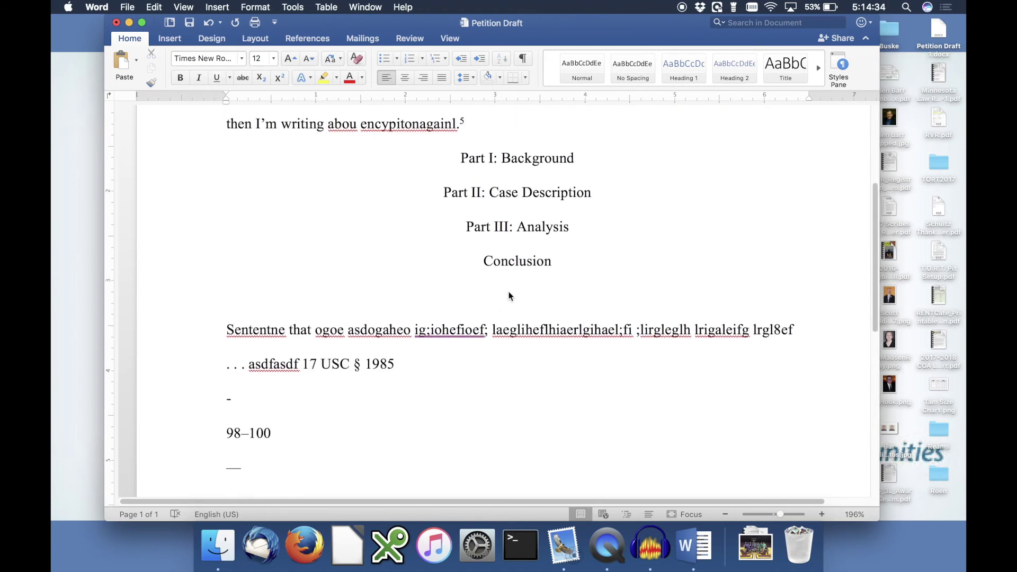
scroll(508, 295, up, 5)
click(514, 225)
text(A)
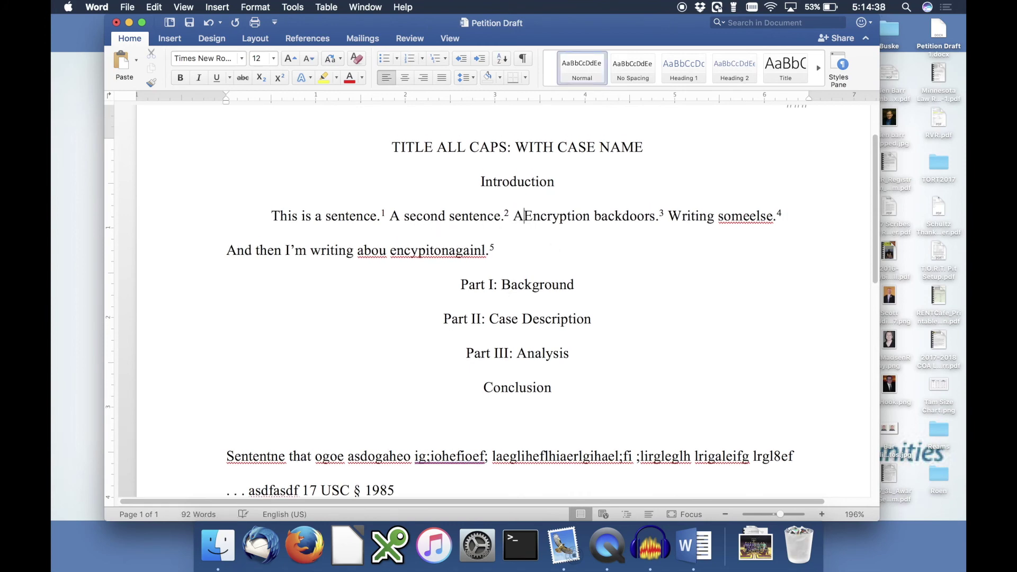
text(nother sentence.3)
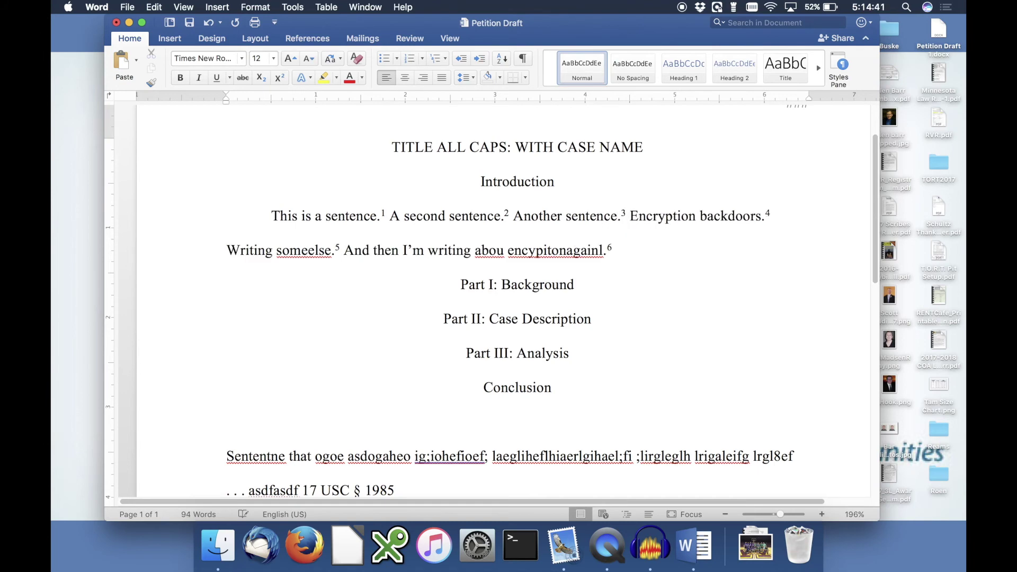
Step: Replace the typed 3 in the last endnote's supra citation with an endnote-number cross-reference to the Guardians of Your Galaxy S7 endnote
scroll(502, 311, down, 6)
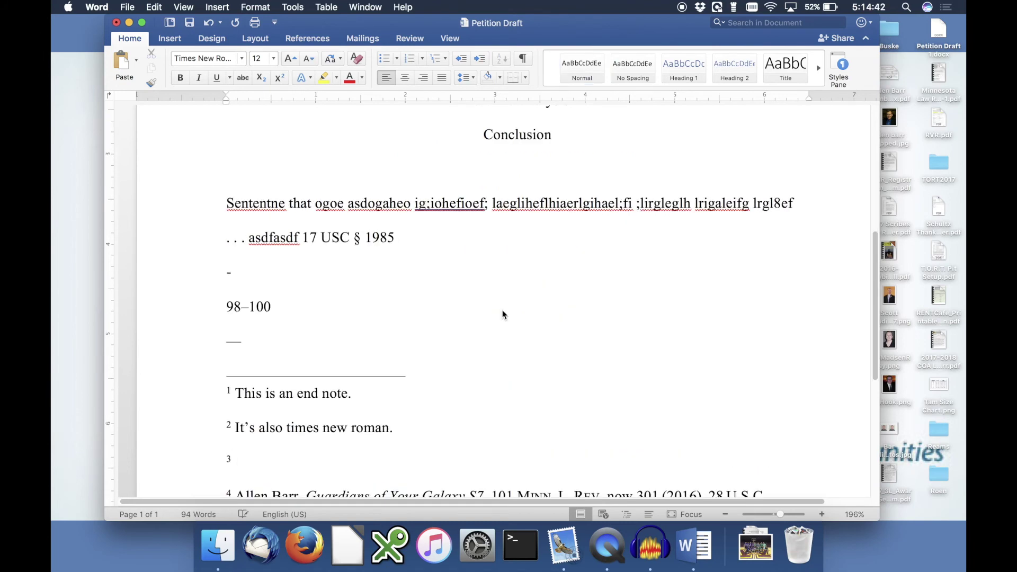
scroll(481, 367, down, 3)
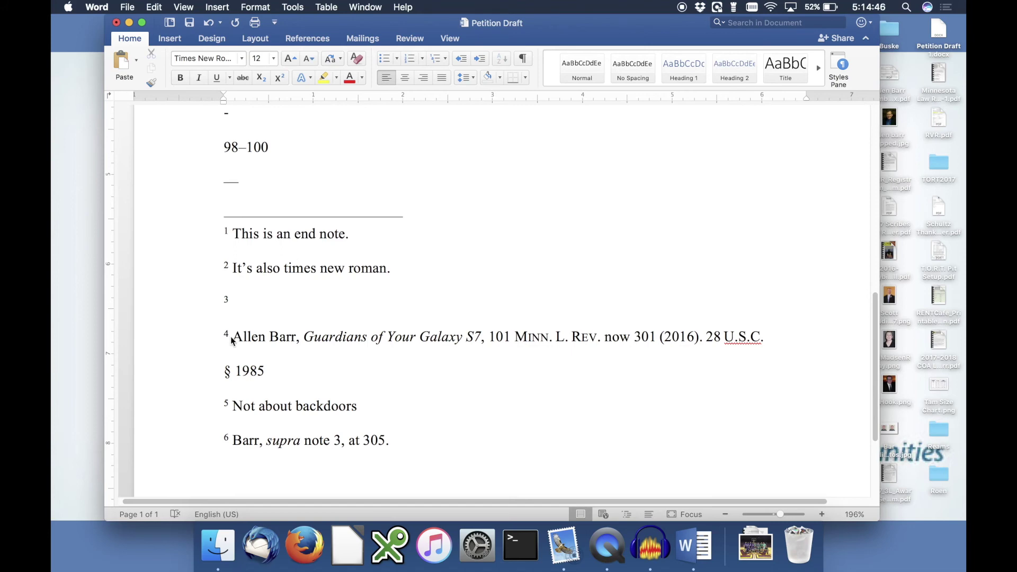
double_click(340, 449)
key(BackSpace)
click(218, 7)
click(256, 159)
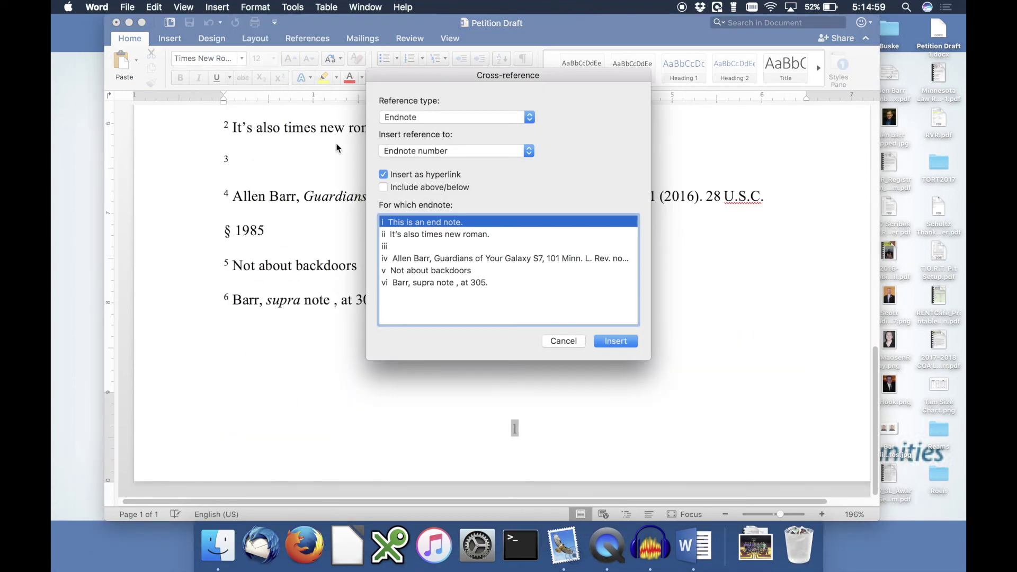
click(409, 119)
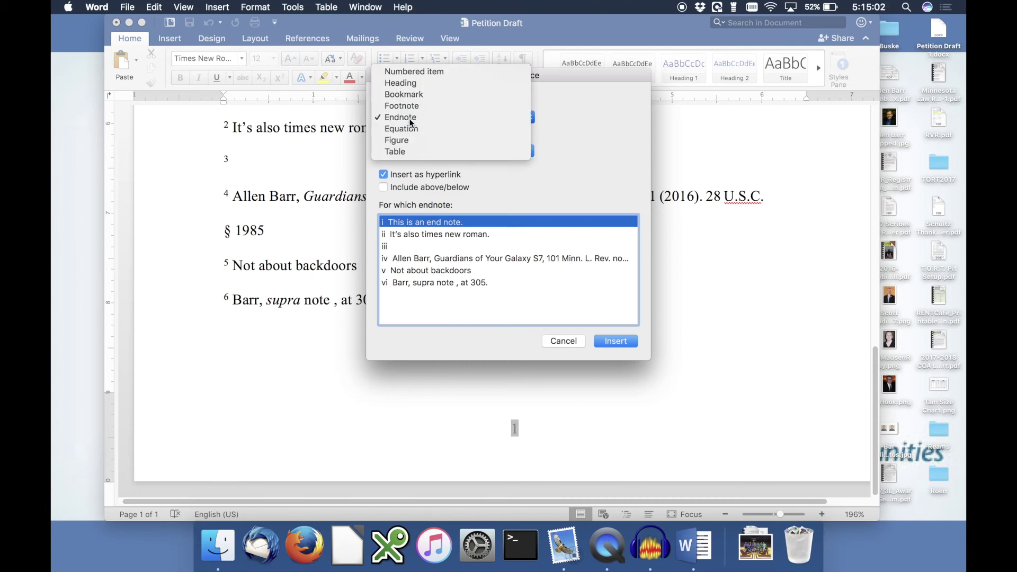
click(409, 119)
click(425, 258)
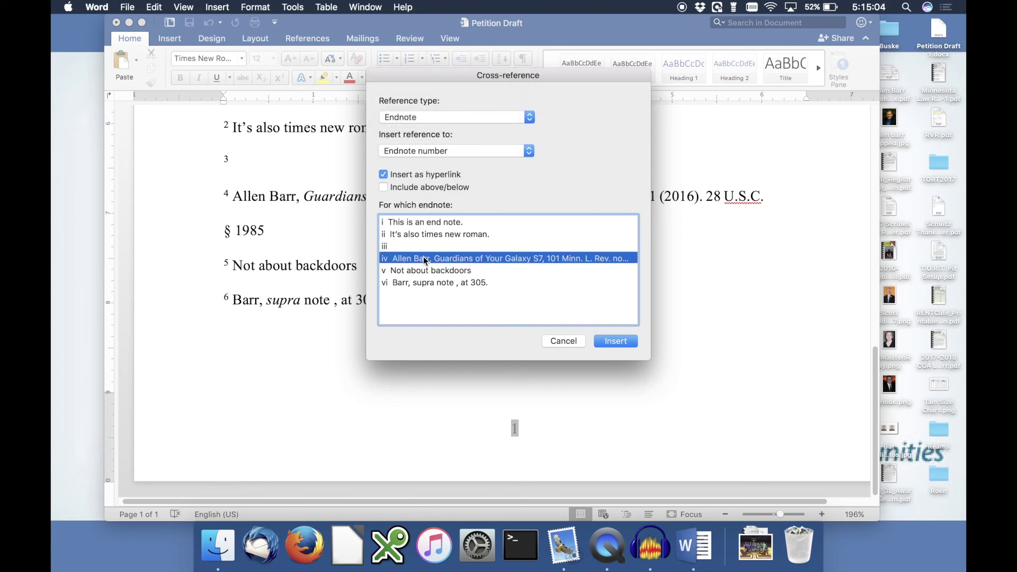
click(608, 344)
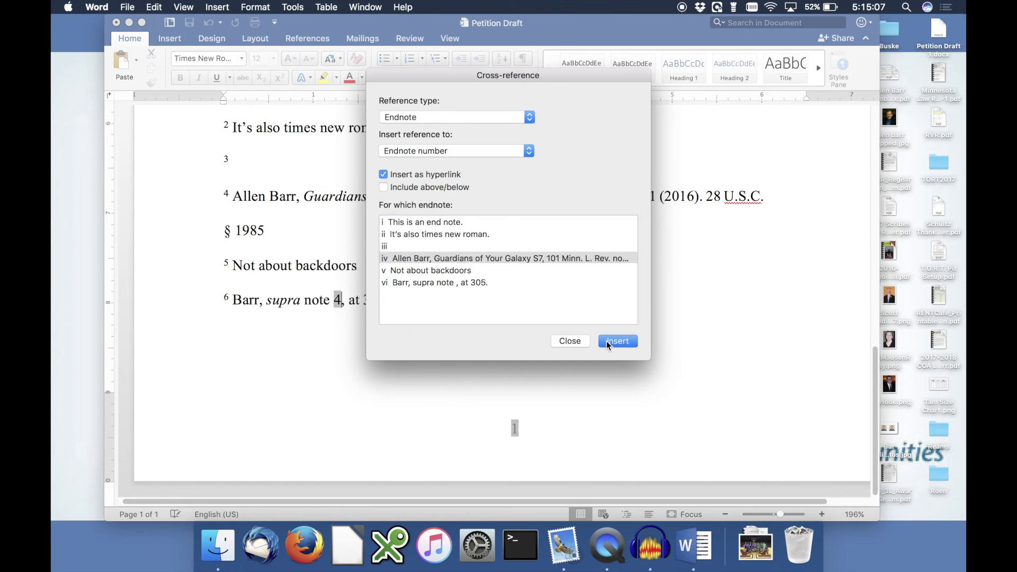
click(565, 342)
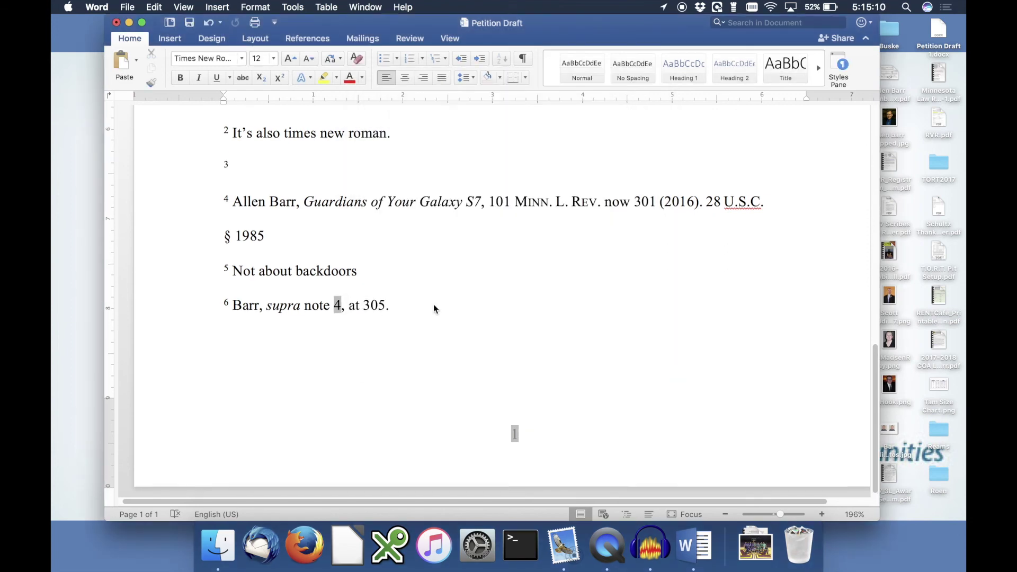
Step: Delete "A second sentence." together with its endnote from the Introduction paragraph
scroll(434, 308, up, 2)
scroll(434, 304, up, 10)
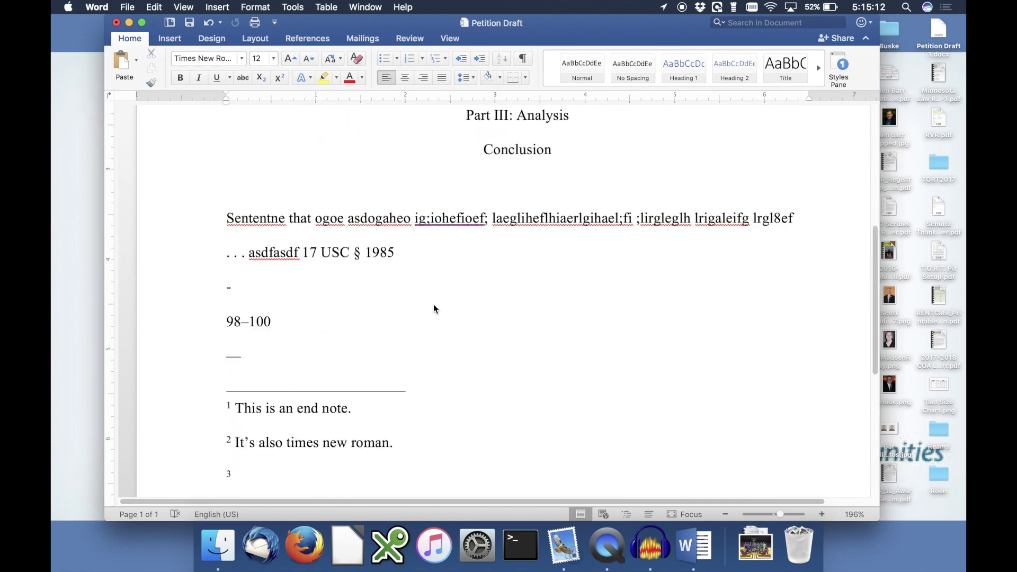
scroll(434, 304, up, 8)
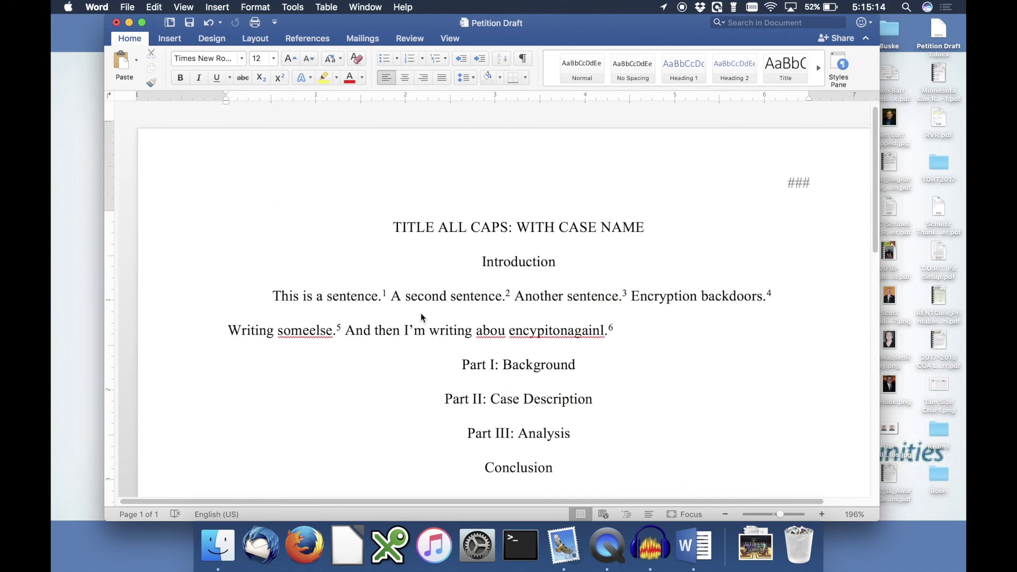
drag(428, 296, 511, 296)
key(BackSpace)
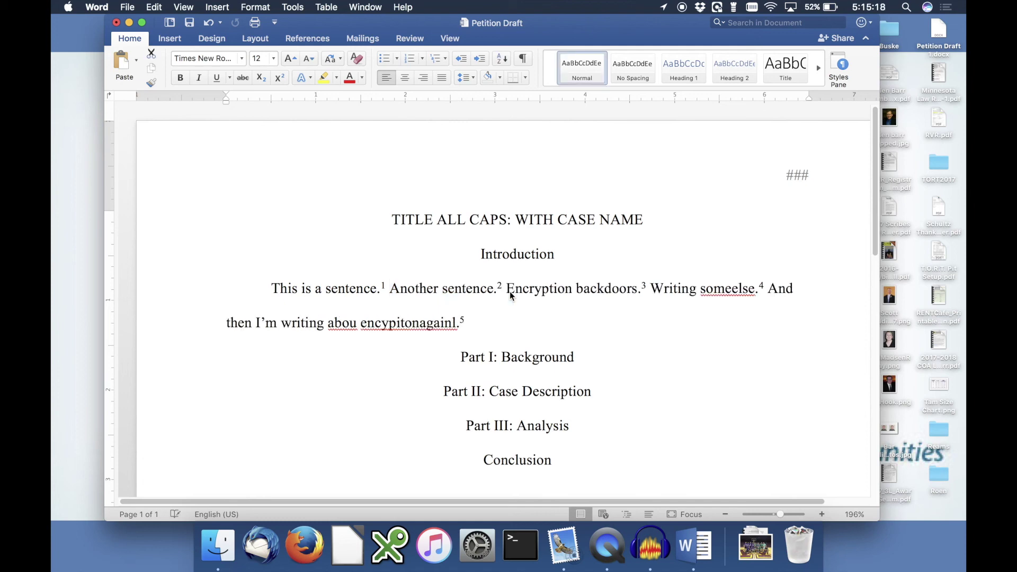
Step: Update the supra cross-reference and endnote numbering by opening the Print dialog and cancelling it
scroll(511, 295, down, 10)
scroll(510, 295, down, 5)
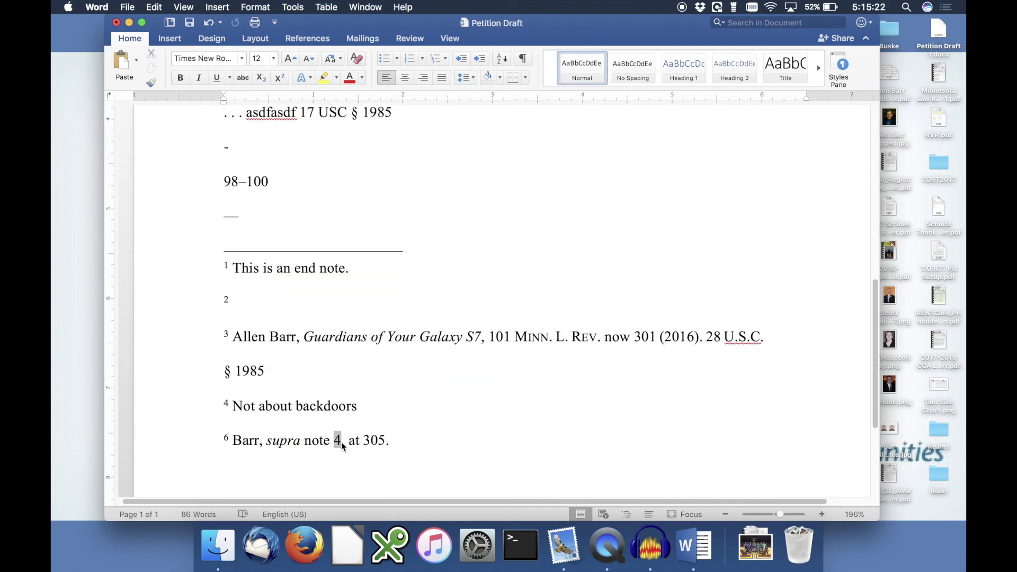
click(133, 8)
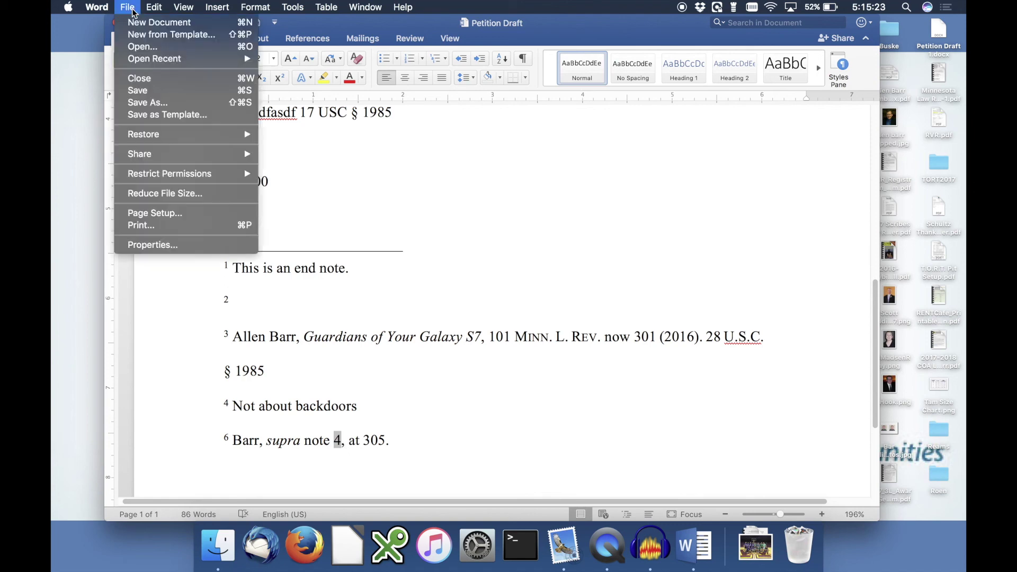
click(163, 225)
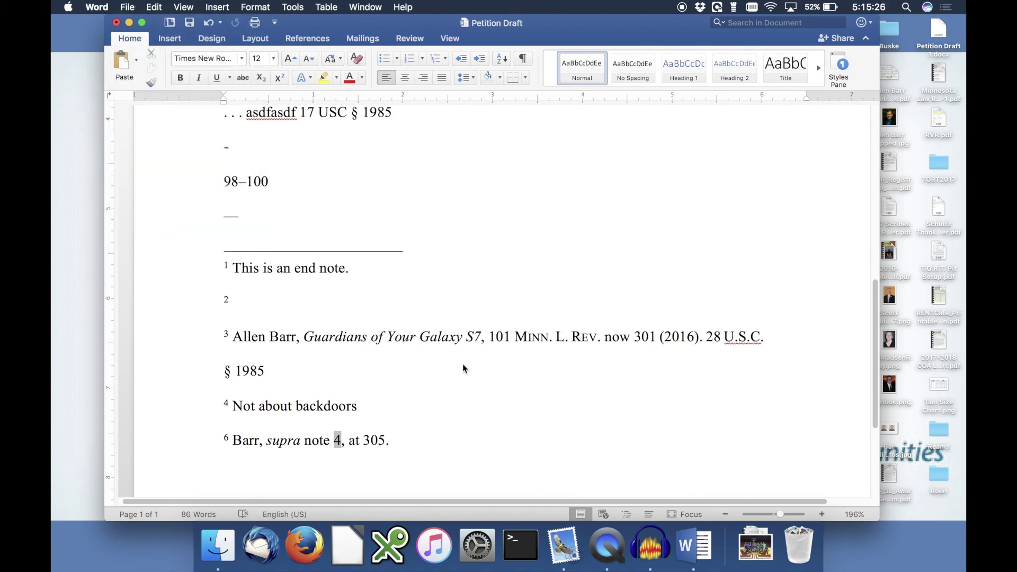
click(591, 461)
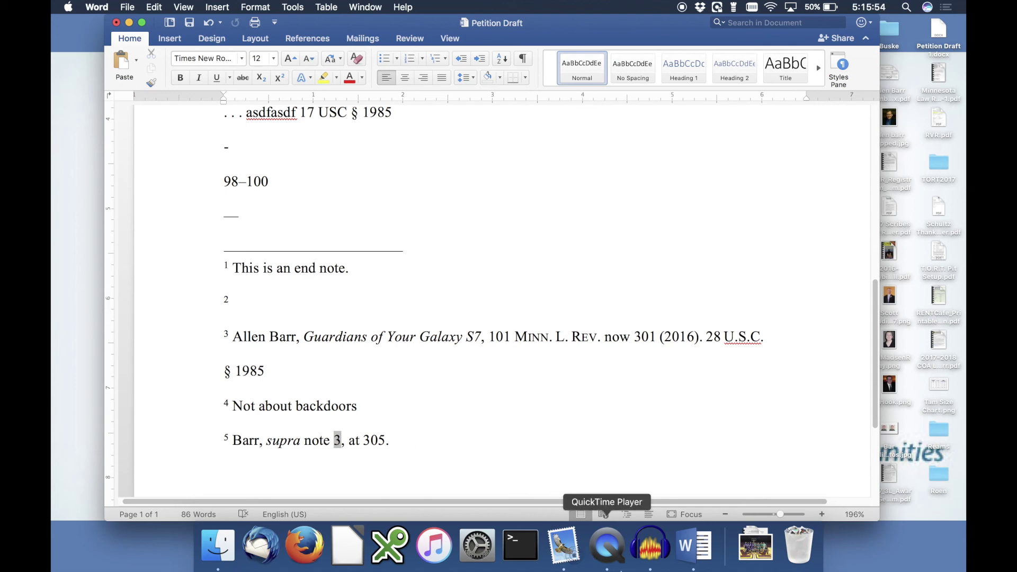
click(607, 545)
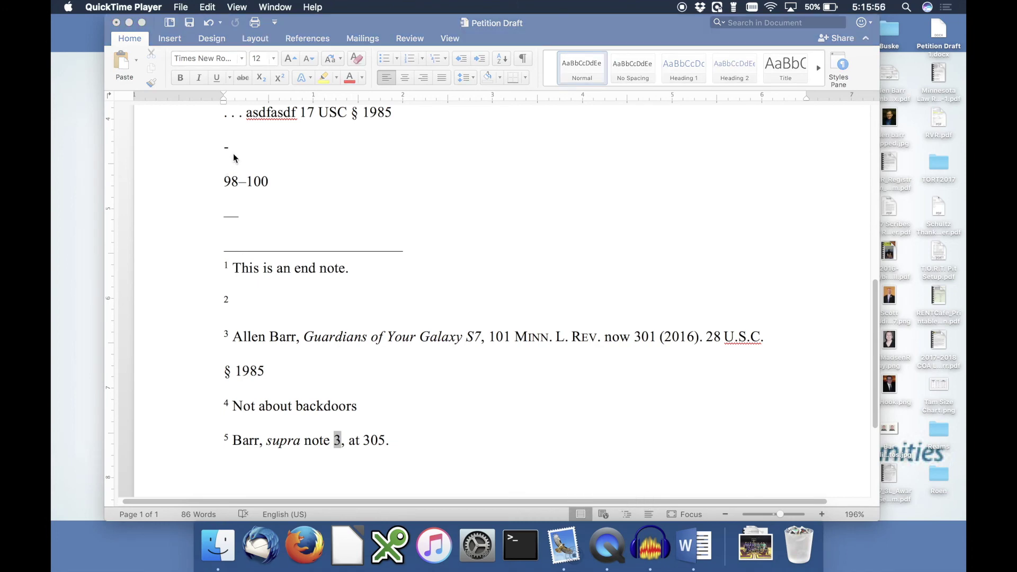